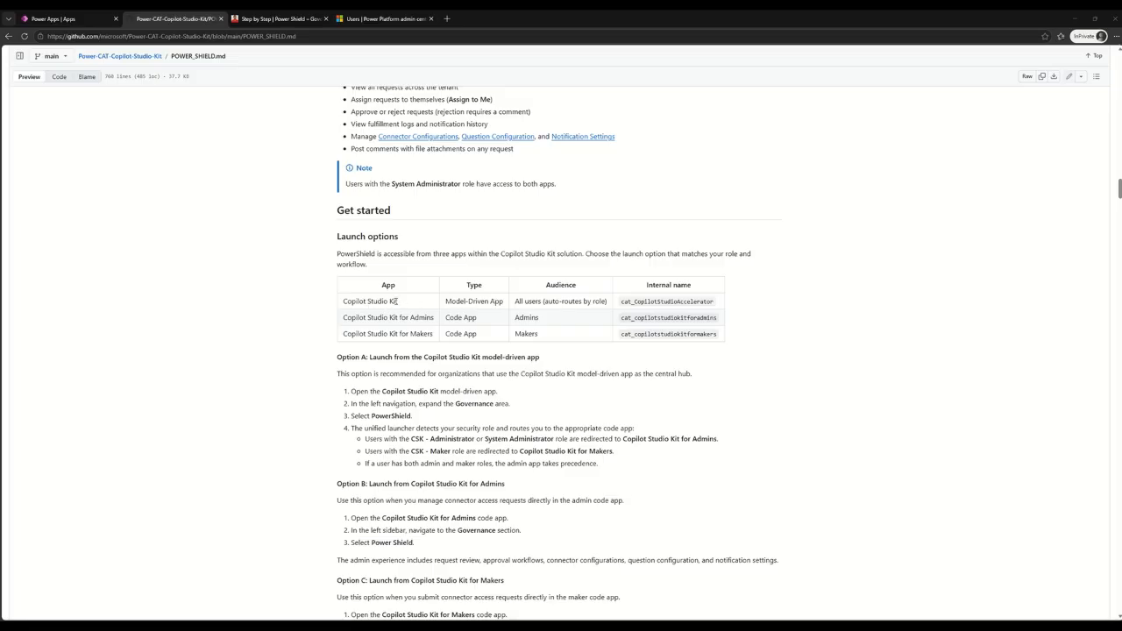
Review the Admins and Makers code app rows in the Launch options table of the PowerShield documentation.
{"action": "left_click_drag", "start_coordinate": [343, 318], "coordinate": [434, 332]}
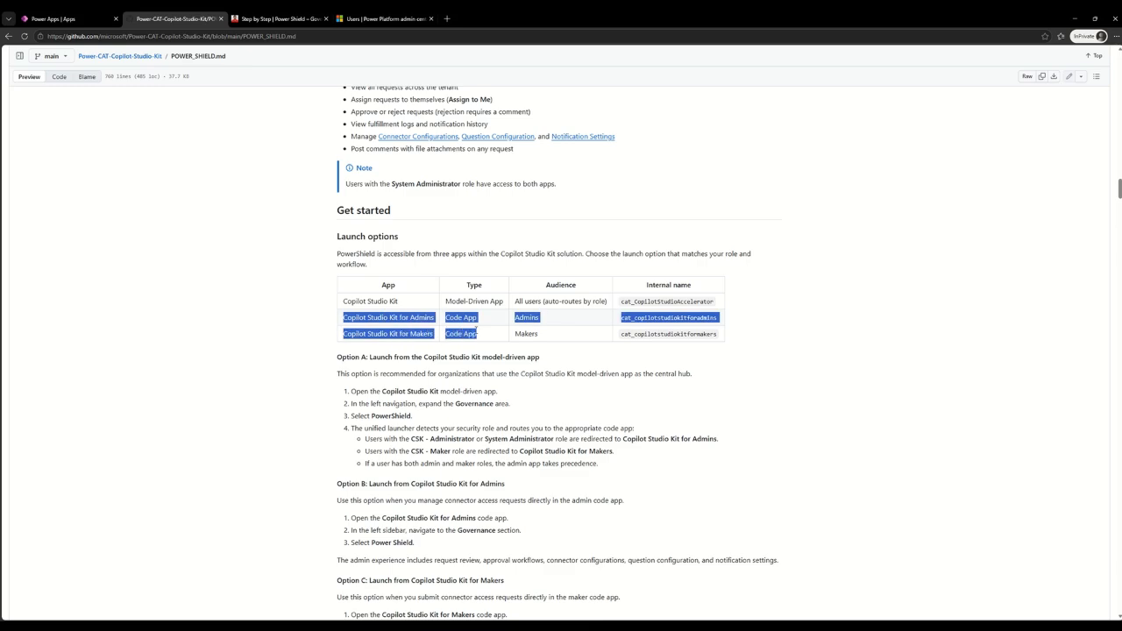
{"action": "left_click", "coordinate": [416, 317]}
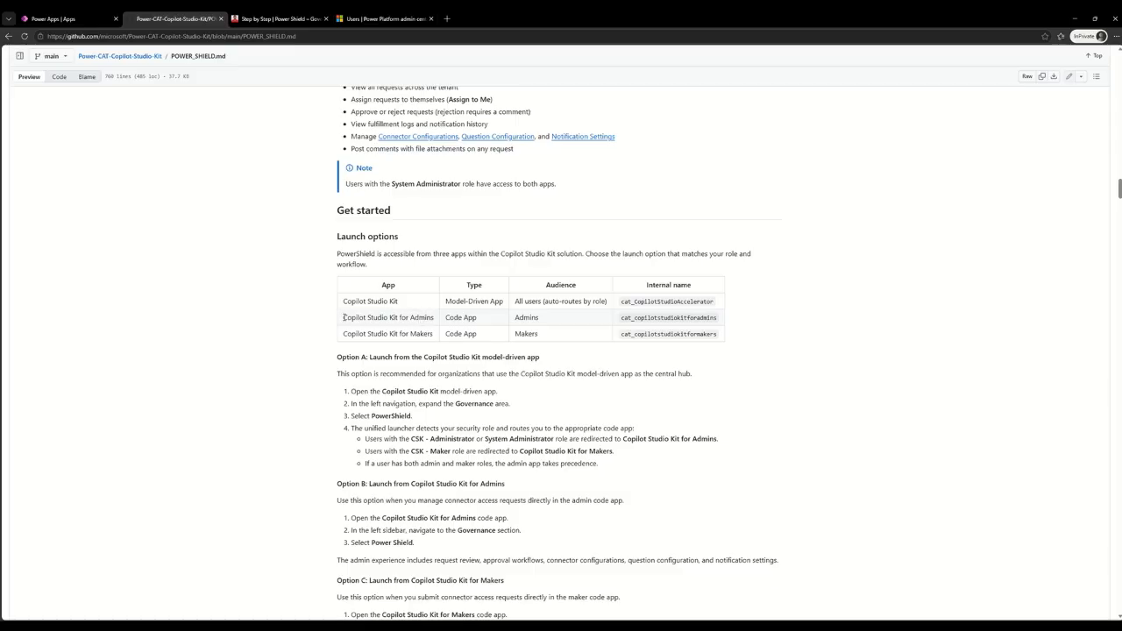
{"action": "left_click_drag", "start_coordinate": [344, 318], "coordinate": [724, 331]}
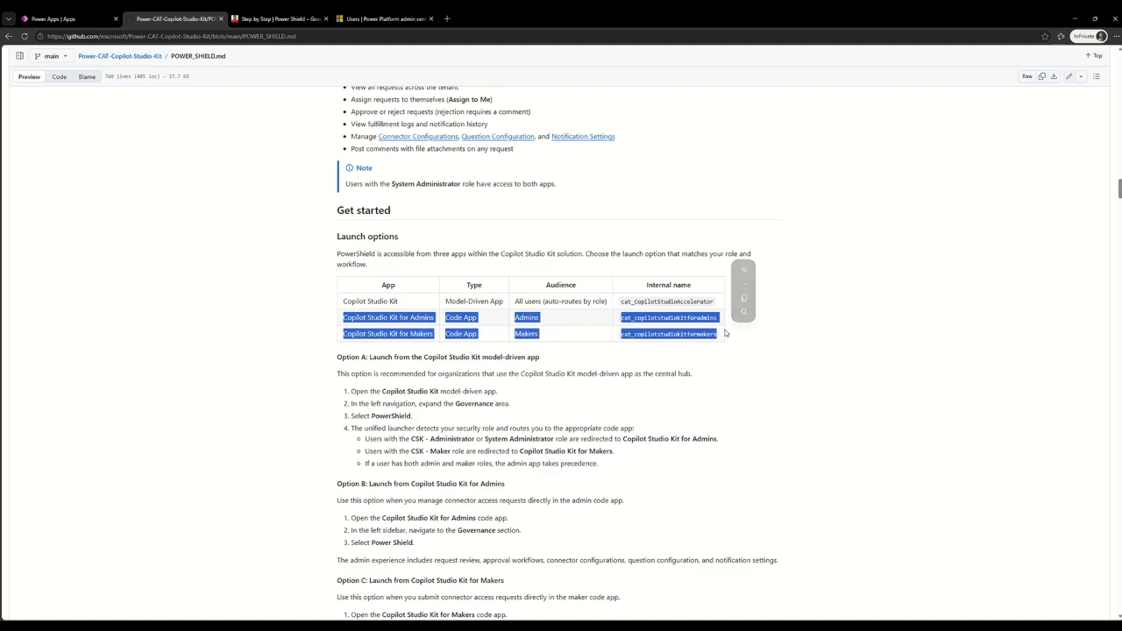
{"action": "left_click", "coordinate": [480, 325]}
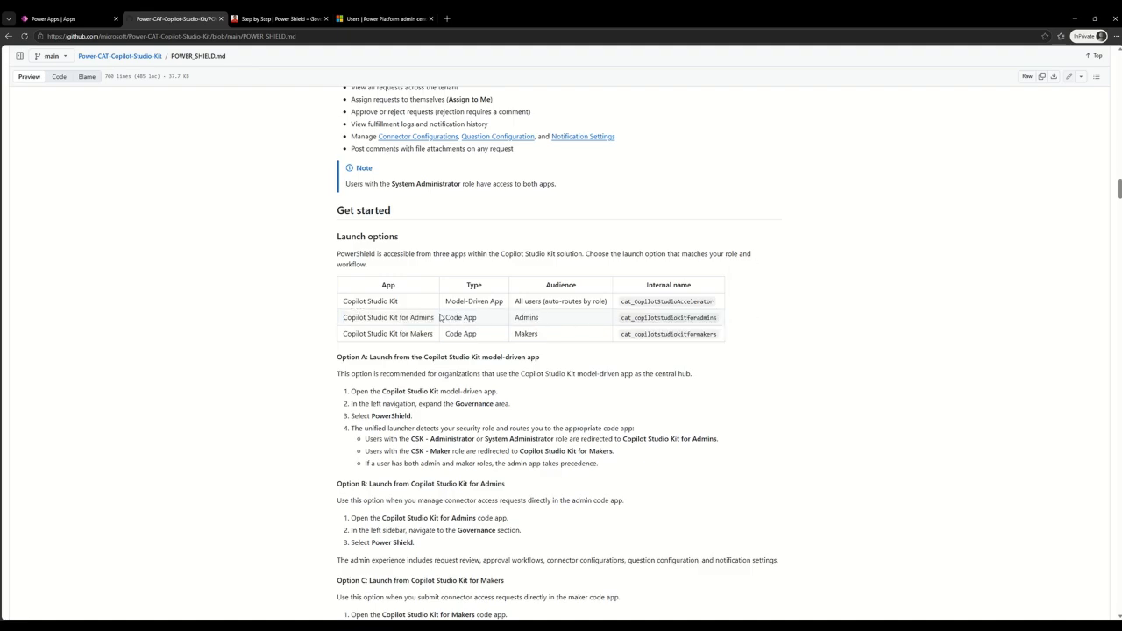
Launch the Copilot Studio Kit for Admins app from the Power Apps list and dismiss its developer environment notice.
{"action": "left_click", "coordinate": [72, 20]}
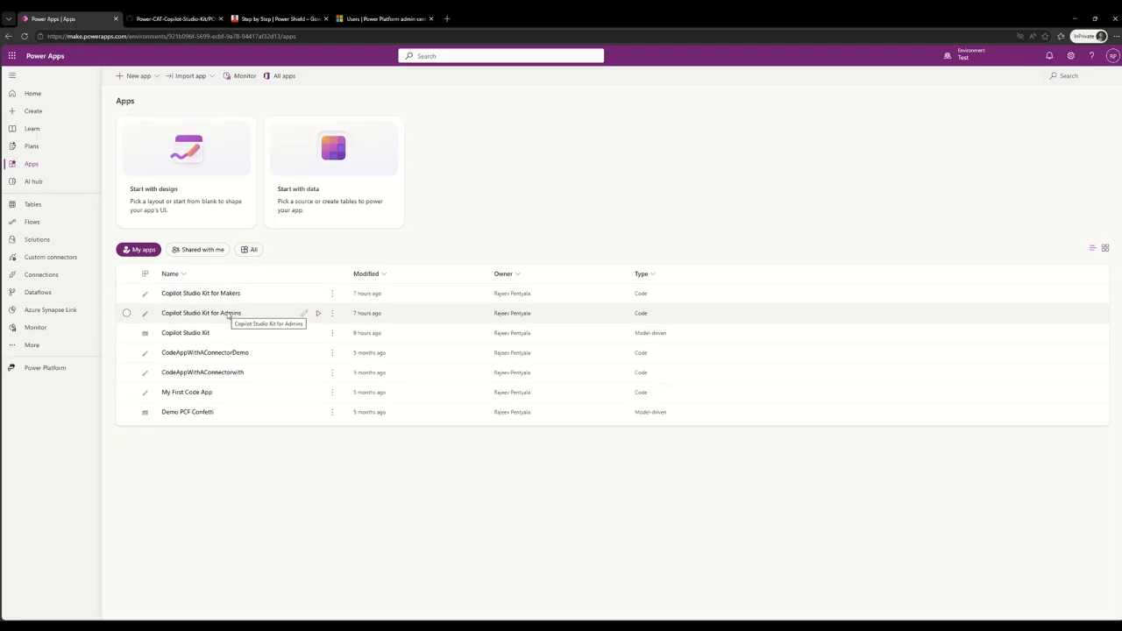
{"action": "left_click", "coordinate": [126, 314]}
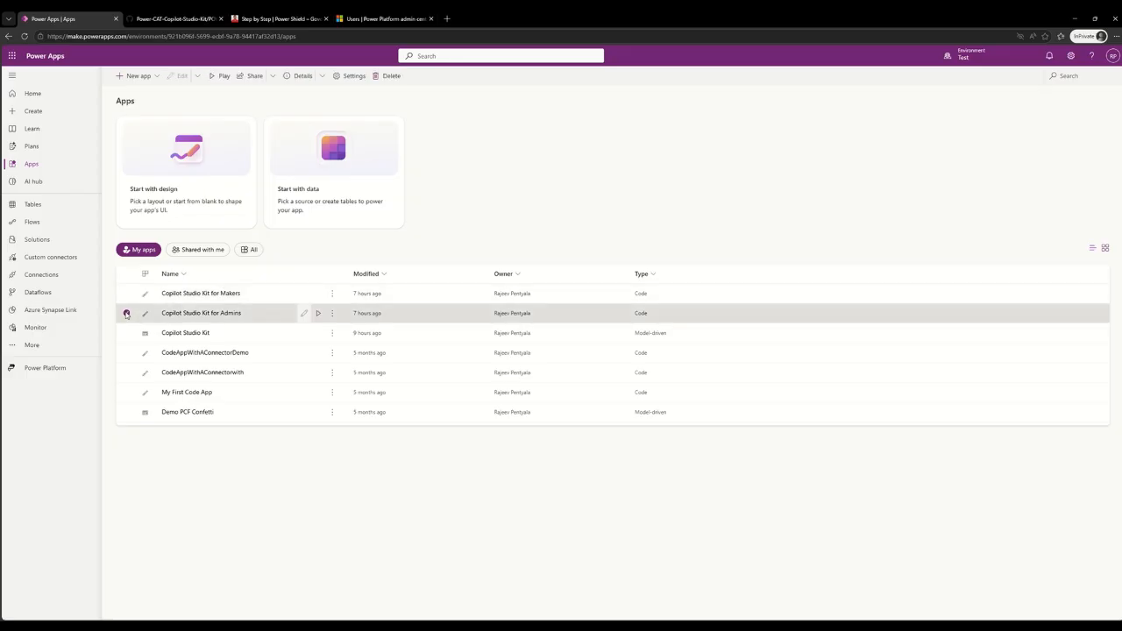
{"action": "left_click", "coordinate": [319, 313]}
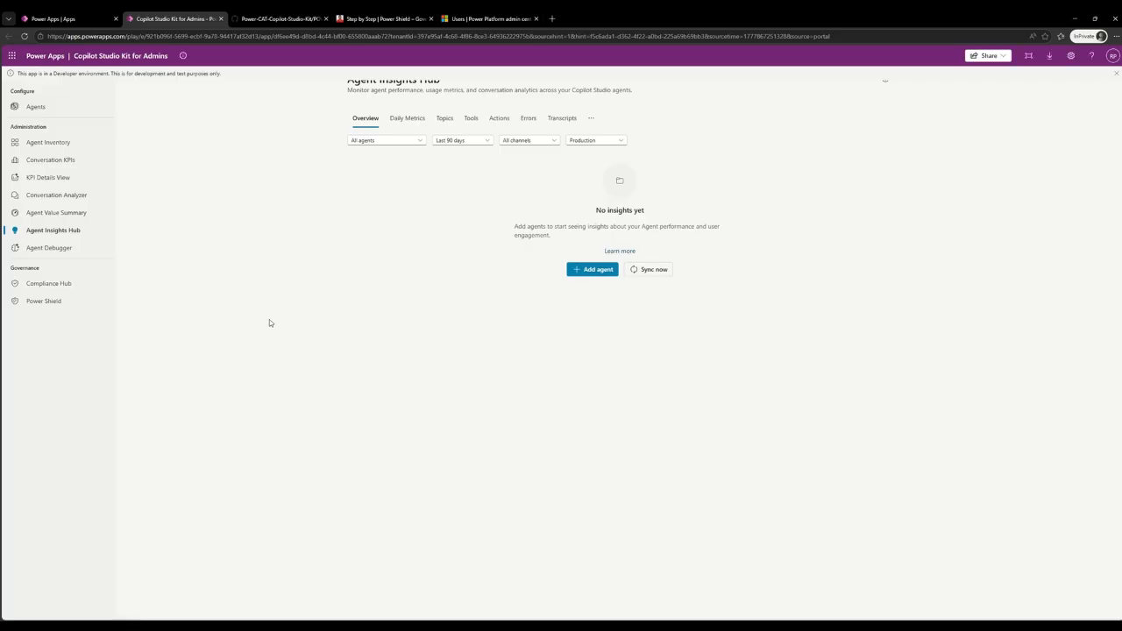
{"action": "left_click", "coordinate": [1116, 73]}
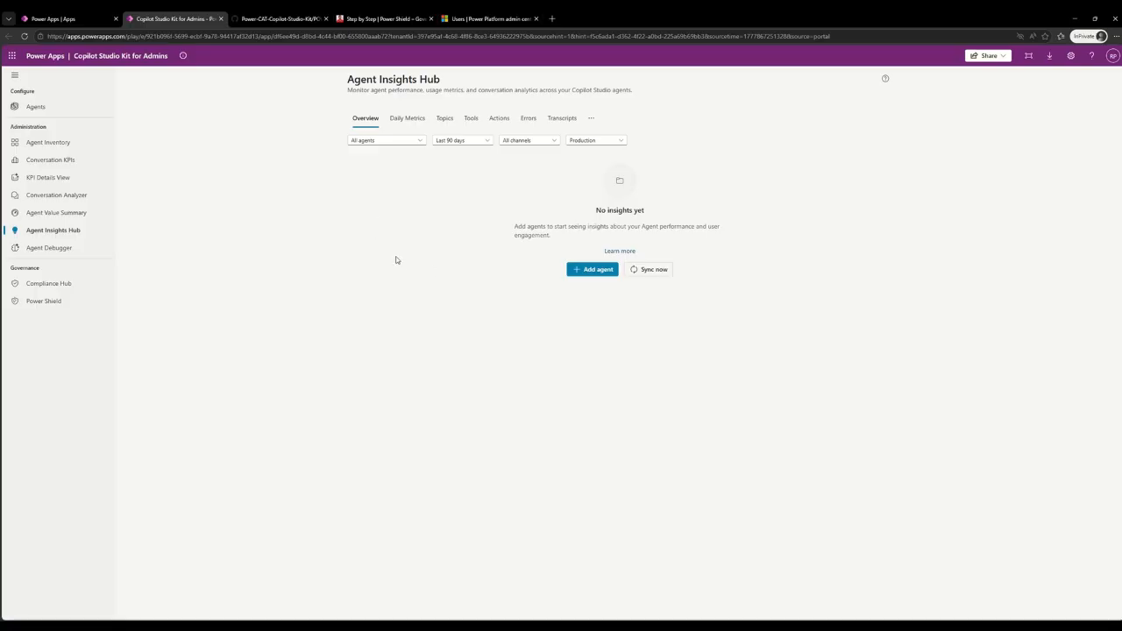
Open Power Shield under Governance and examine its connector access request list.
{"action": "left_click", "coordinate": [52, 302]}
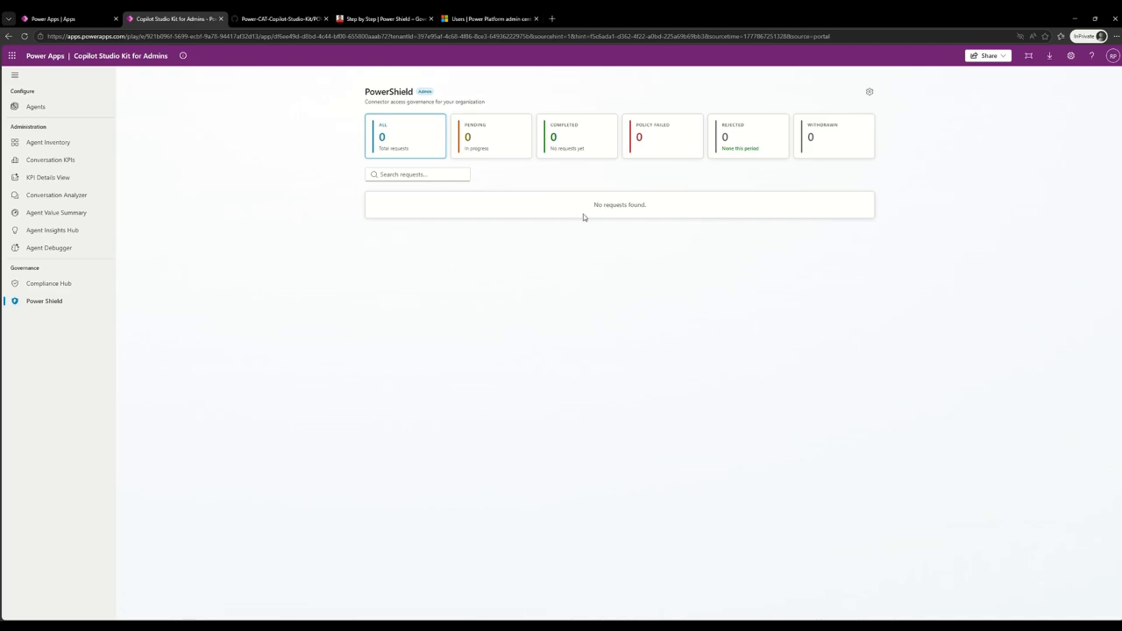
{"action": "left_click_drag", "start_coordinate": [583, 207], "coordinate": [670, 204]}
{"action": "left_click", "coordinate": [558, 258]}
Open Connector Configurations from the PowerShield settings.
{"action": "left_click", "coordinate": [868, 91]}
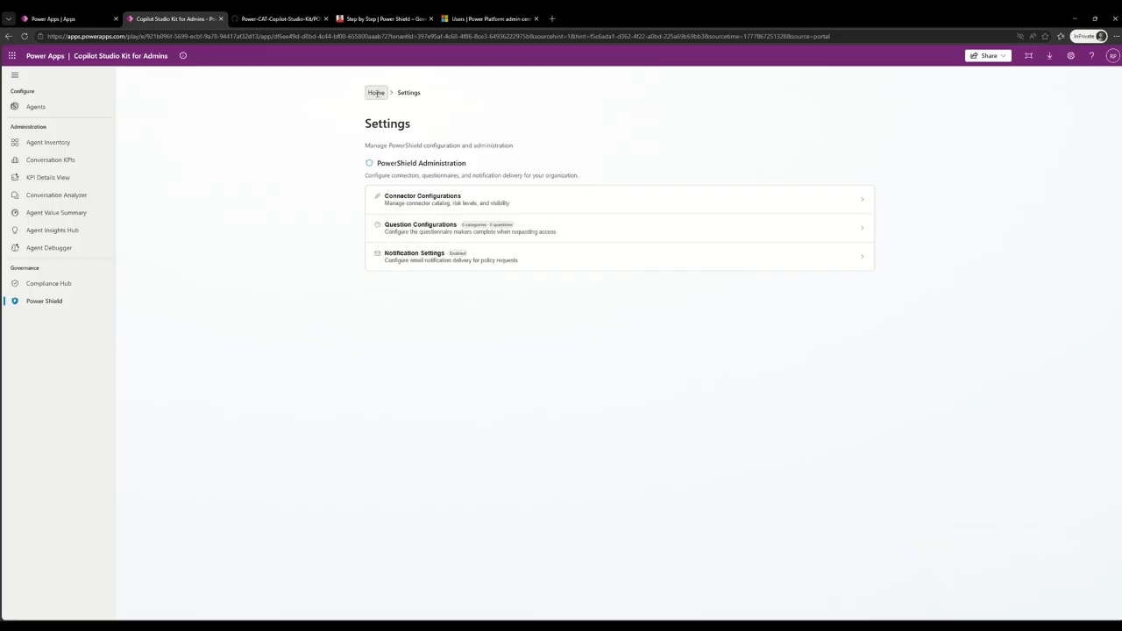
{"action": "left_click", "coordinate": [376, 93]}
{"action": "left_click", "coordinate": [869, 92]}
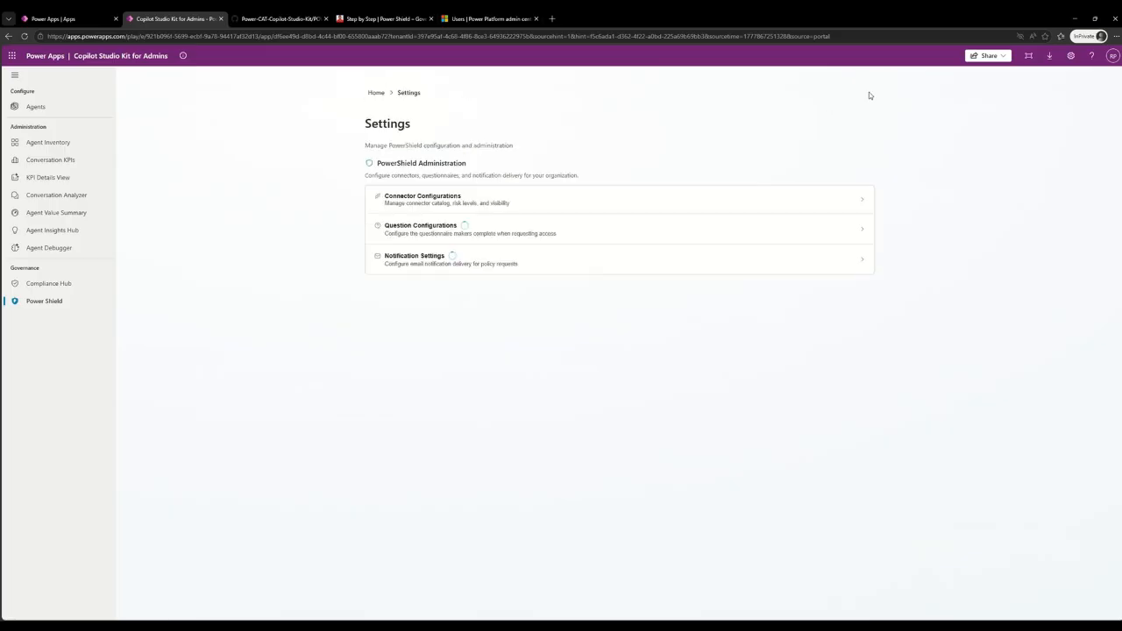
{"action": "left_click", "coordinate": [474, 202]}
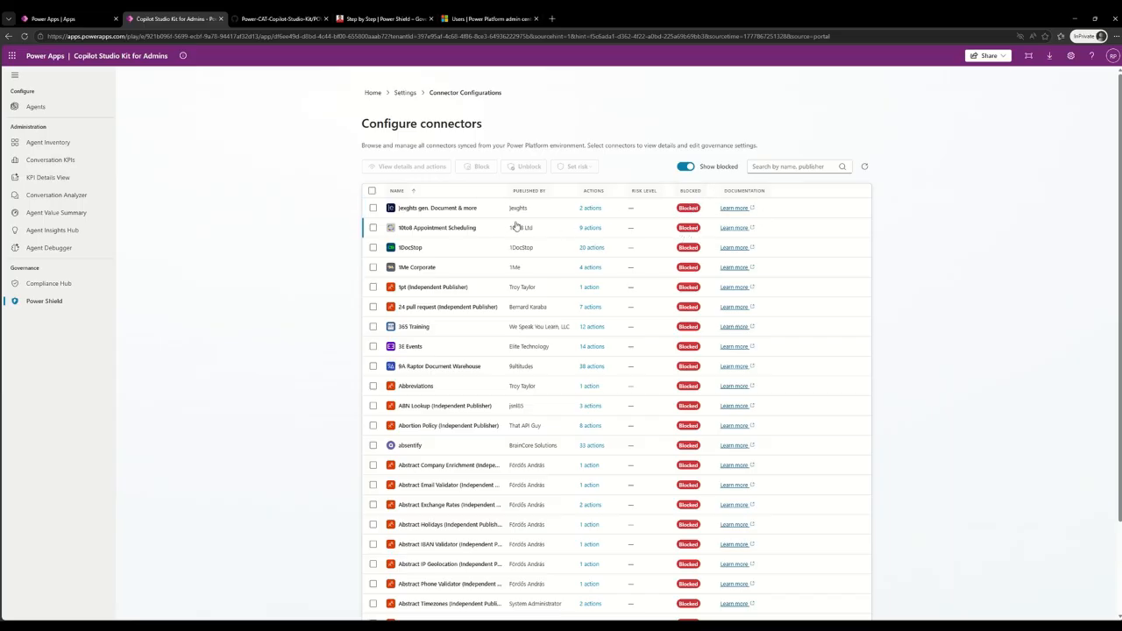
{"action": "left_click", "coordinate": [373, 248]}
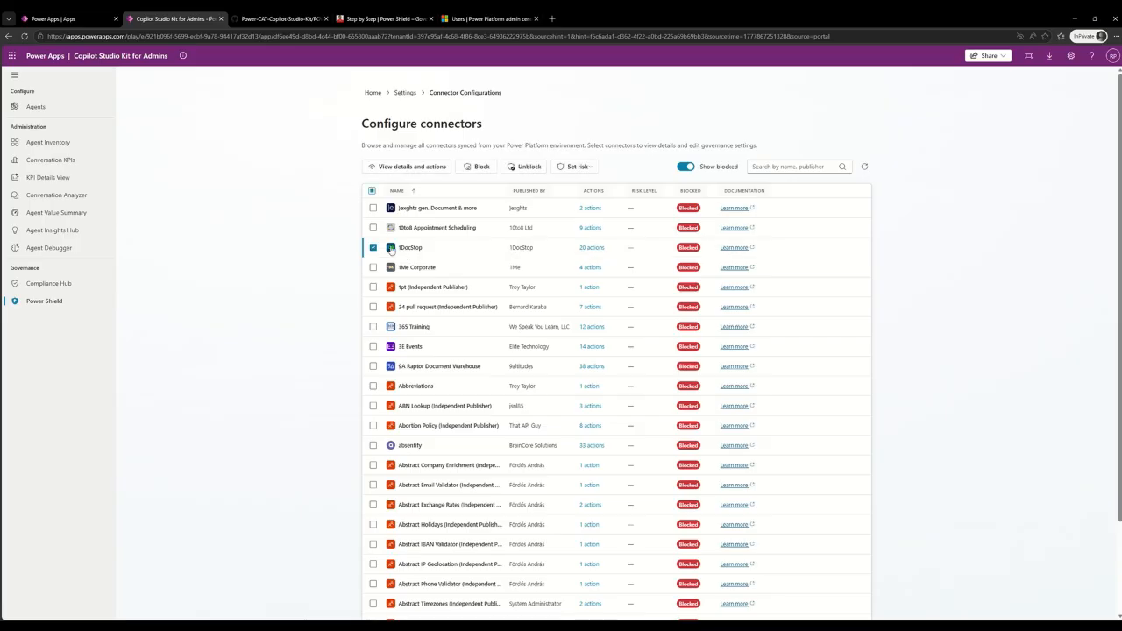
{"action": "left_click", "coordinate": [373, 267]}
{"action": "left_click", "coordinate": [537, 168]}
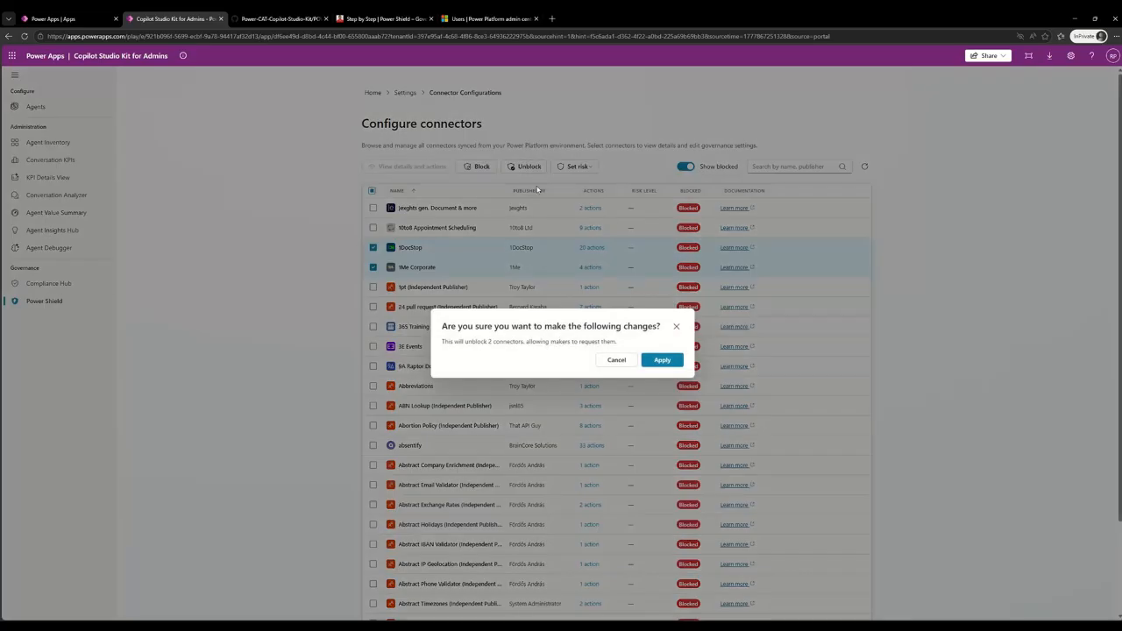
{"action": "left_click", "coordinate": [613, 360]}
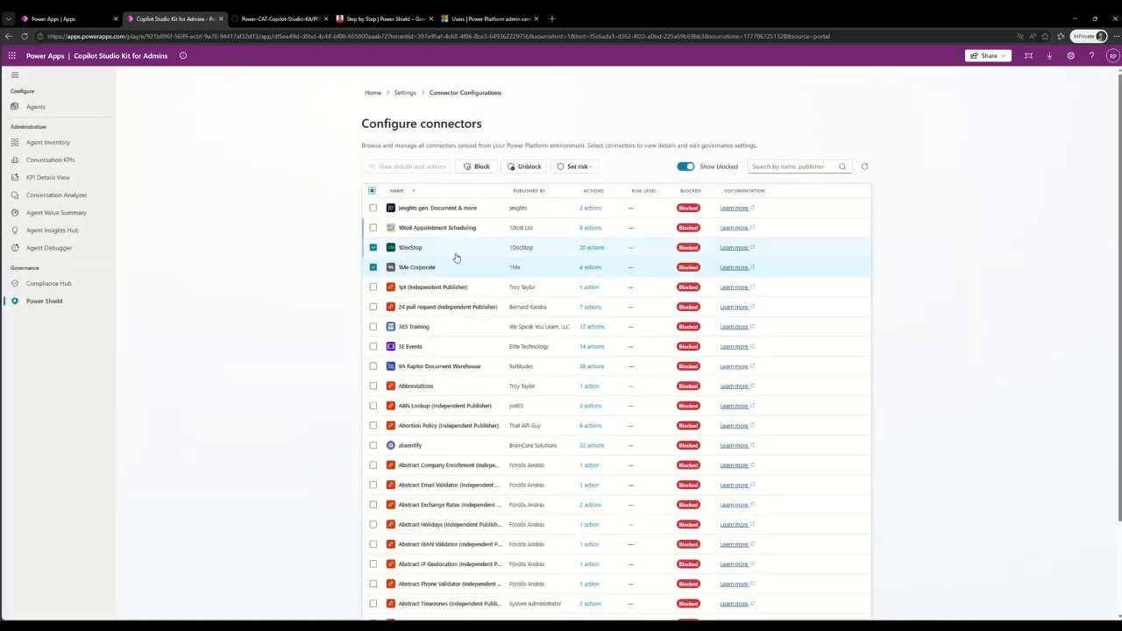
{"action": "left_click", "coordinate": [373, 248]}
{"action": "left_click", "coordinate": [372, 268]}
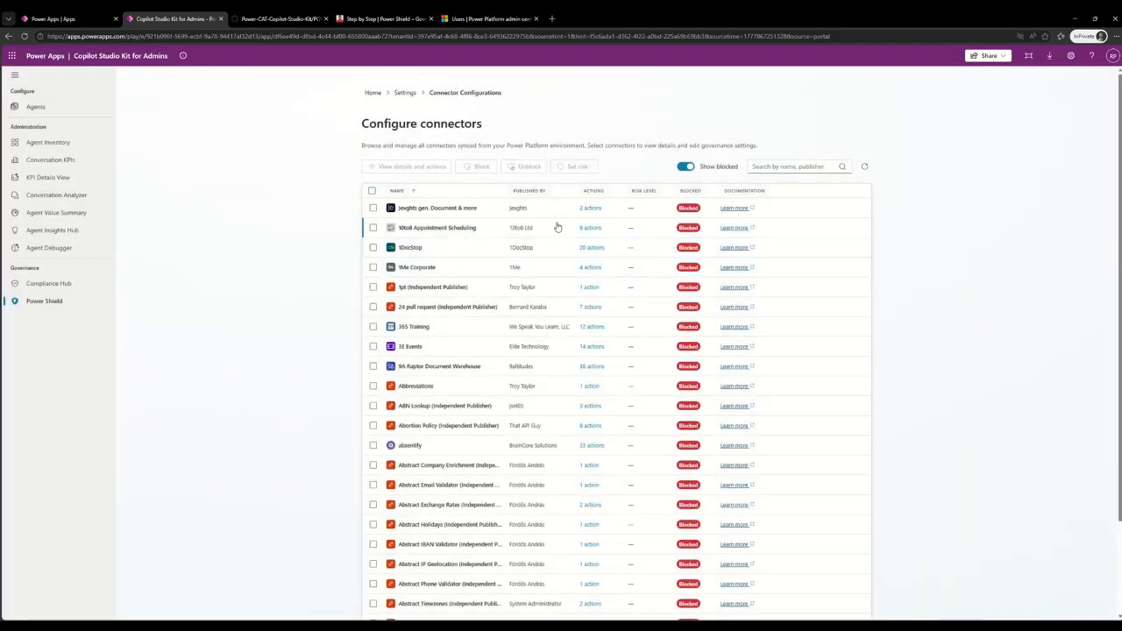
Search the connector list for MCP, and replace the search term with Microsoft.
{"action": "left_click", "coordinate": [777, 166]}
{"action": "type", "text": "MCP"}
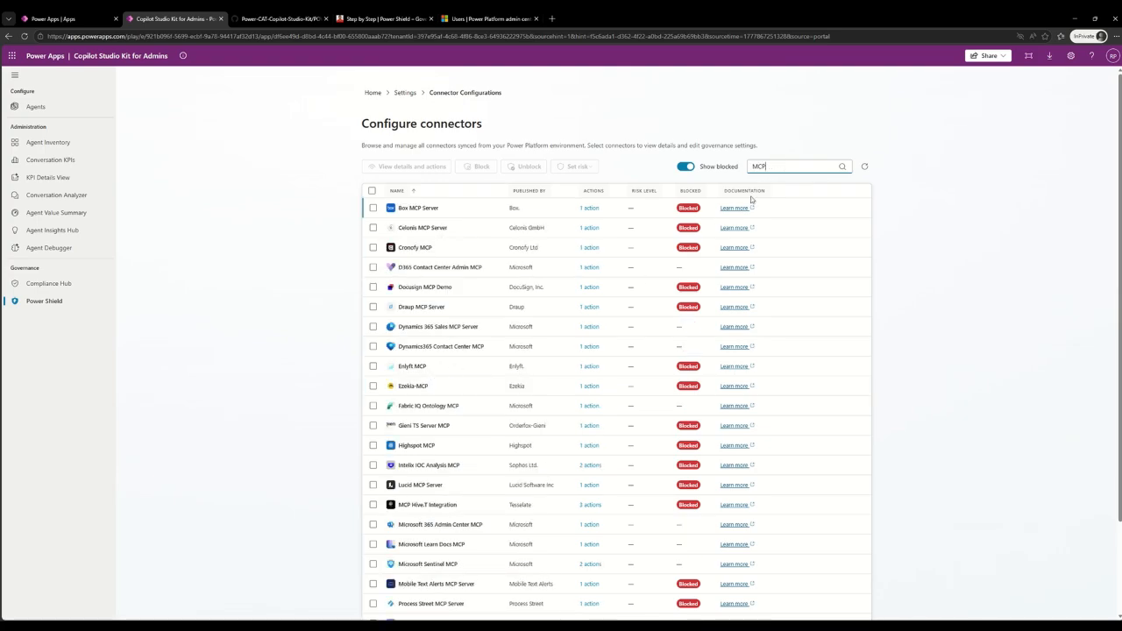
{"action": "double_click", "coordinate": [792, 166]}
{"action": "type", "text": "Microsoft"}
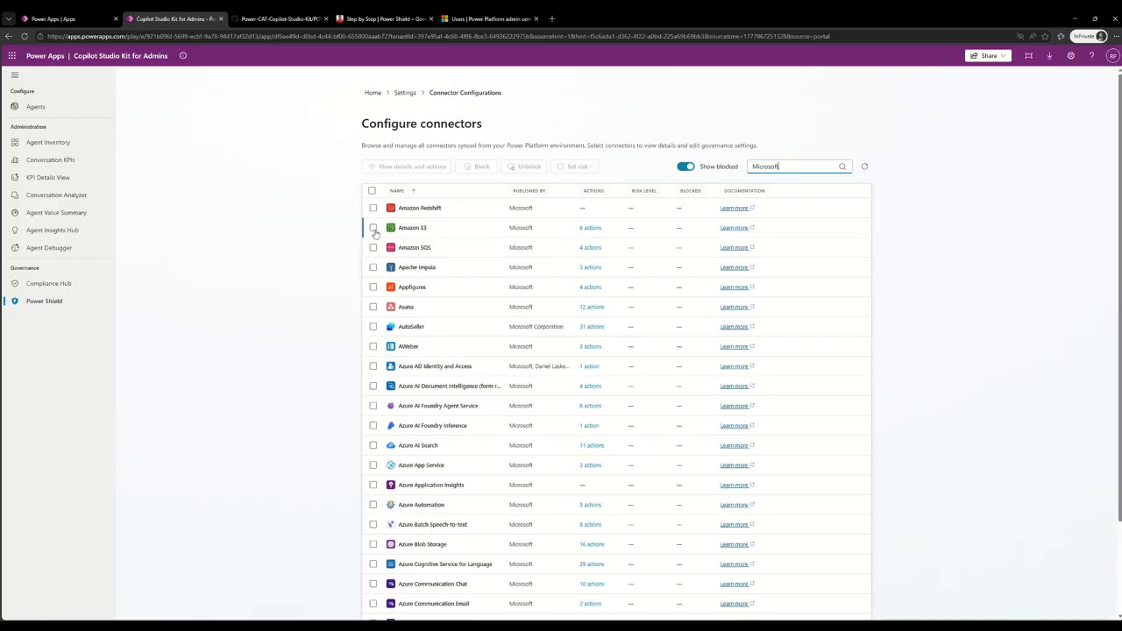
Block AutoSeller's Append Event To Engagement Context, Check Engagement Context Exists and Create Engagement Context actions, and close its details.
{"action": "left_click", "coordinate": [587, 326]}
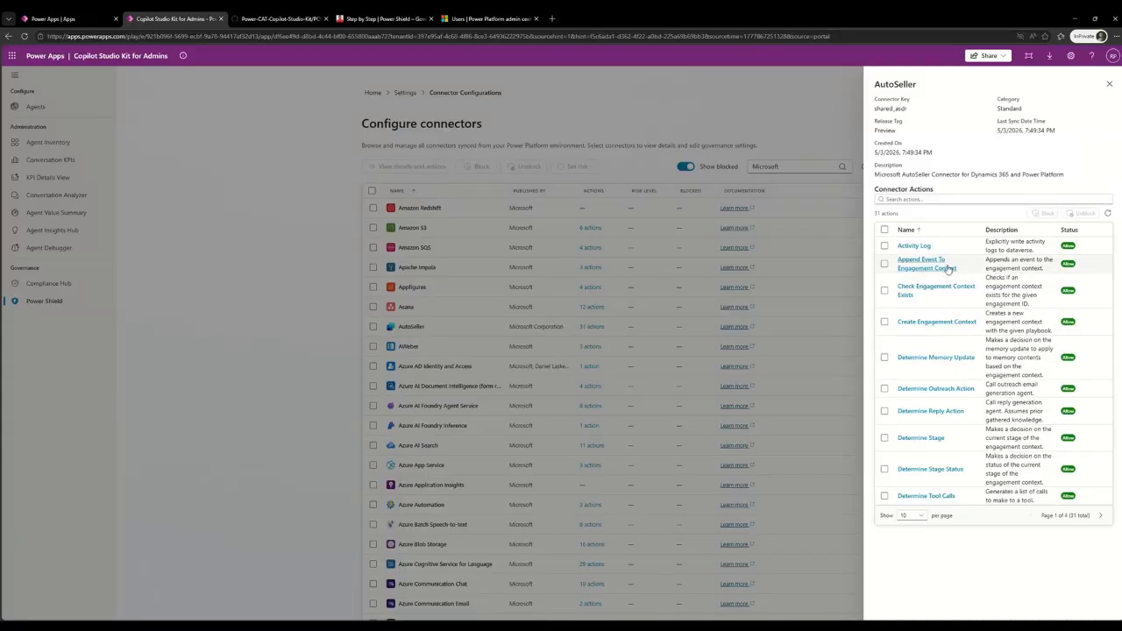
{"action": "left_click", "coordinate": [885, 263]}
{"action": "left_click", "coordinate": [884, 290]}
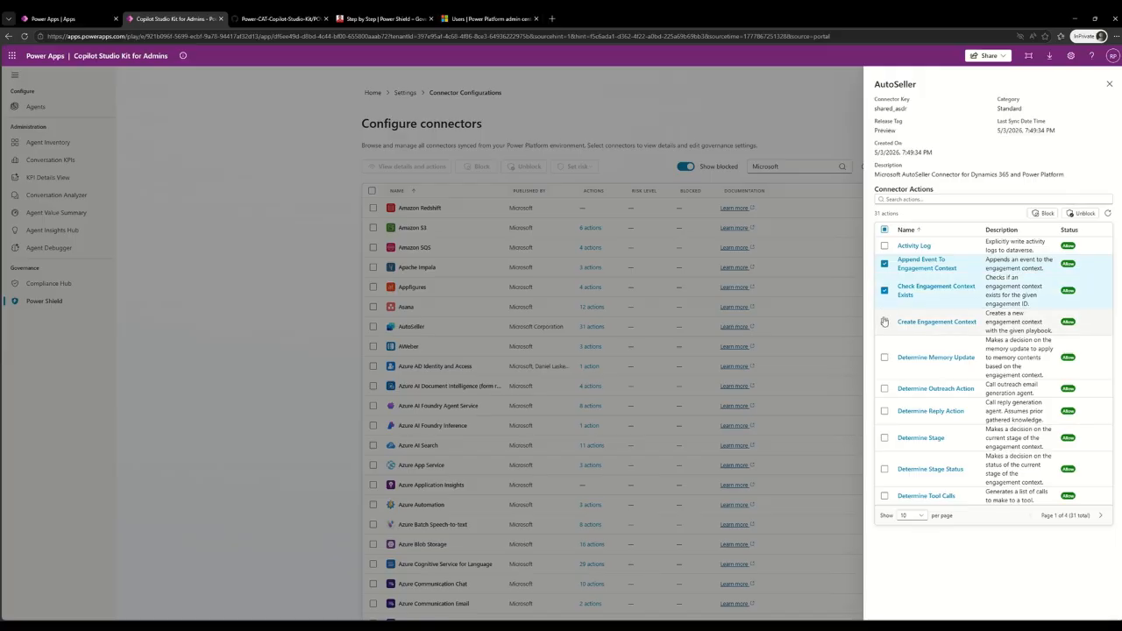
{"action": "left_click", "coordinate": [884, 322]}
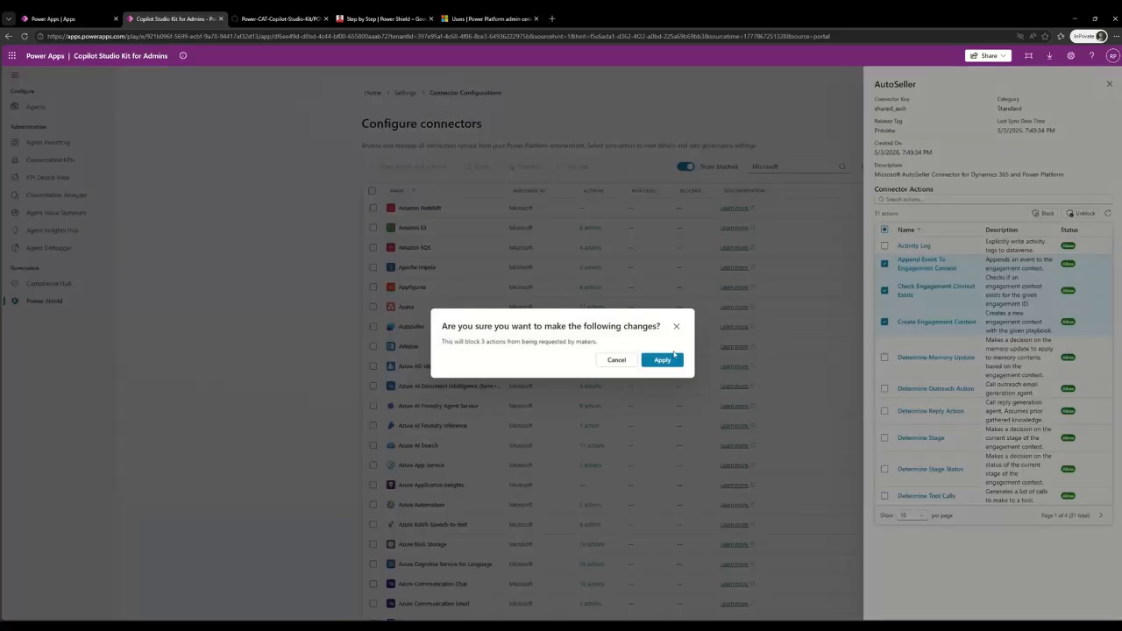
{"action": "left_click", "coordinate": [671, 357]}
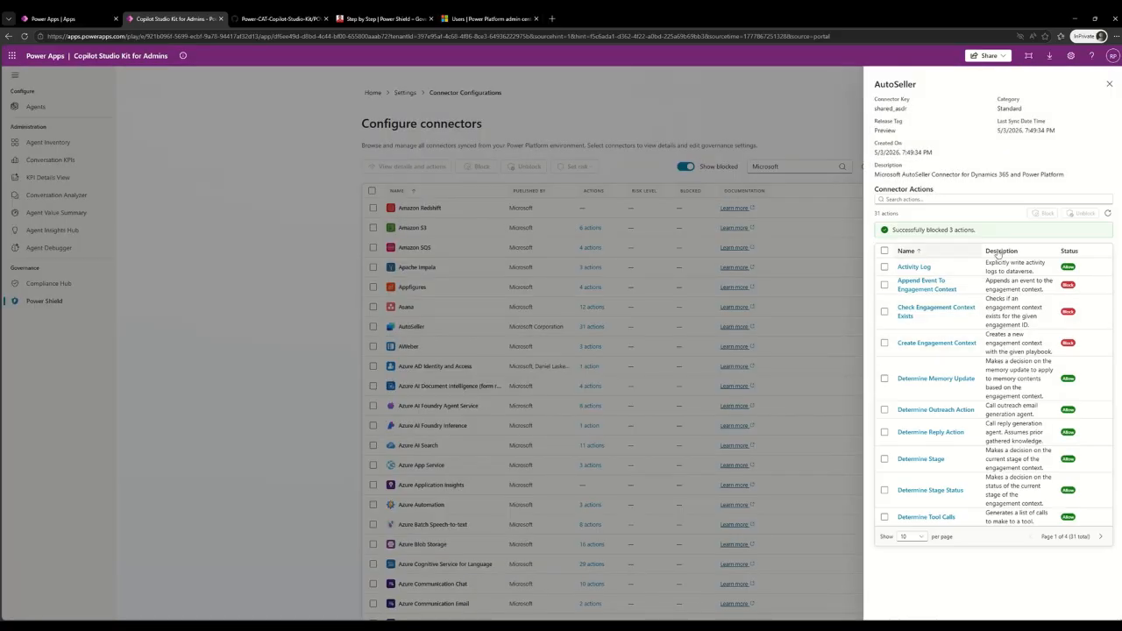
{"action": "left_click", "coordinate": [1109, 84]}
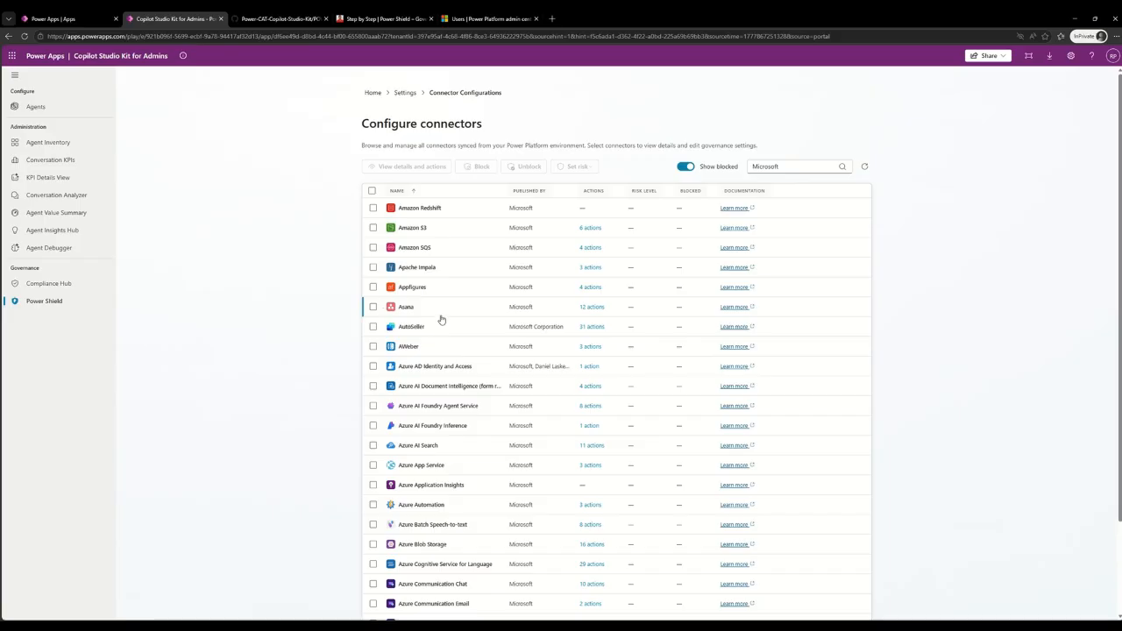
Return to the PowerShield settings, open Question Configurations and go through its introductory tour to the end.
{"action": "scroll", "coordinate": [489, 376], "scroll_direction": "down", "scroll_amount": 2}
{"action": "scroll", "coordinate": [490, 376], "scroll_direction": "up", "scroll_amount": 2}
{"action": "left_click", "coordinate": [405, 92]}
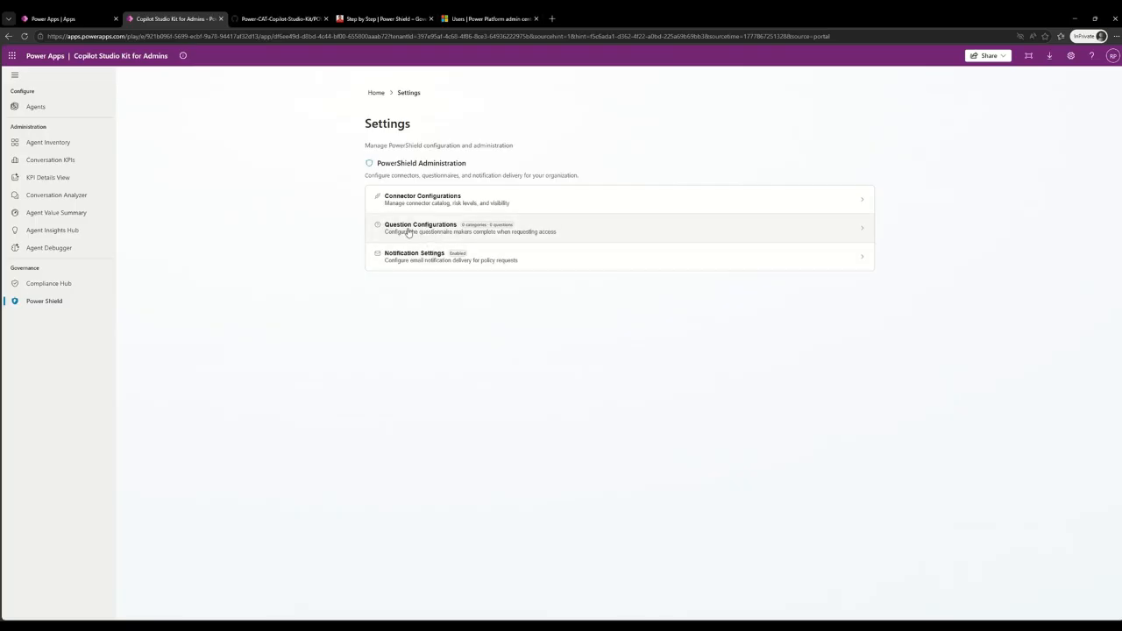
{"action": "left_click", "coordinate": [453, 231]}
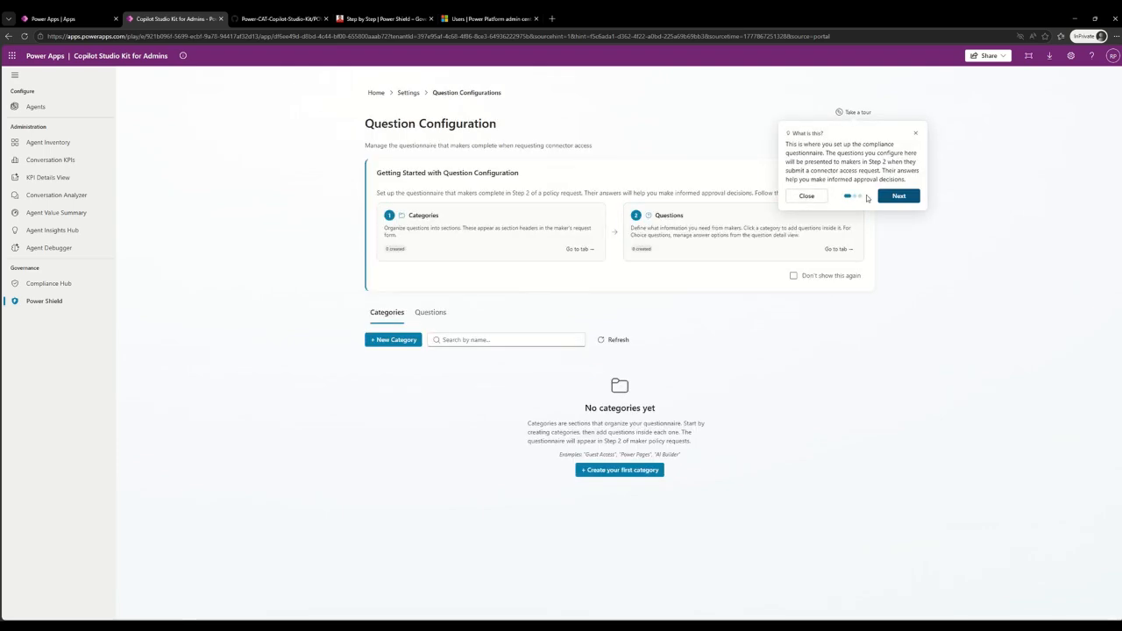
{"action": "left_click", "coordinate": [898, 196]}
{"action": "left_click", "coordinate": [903, 200]}
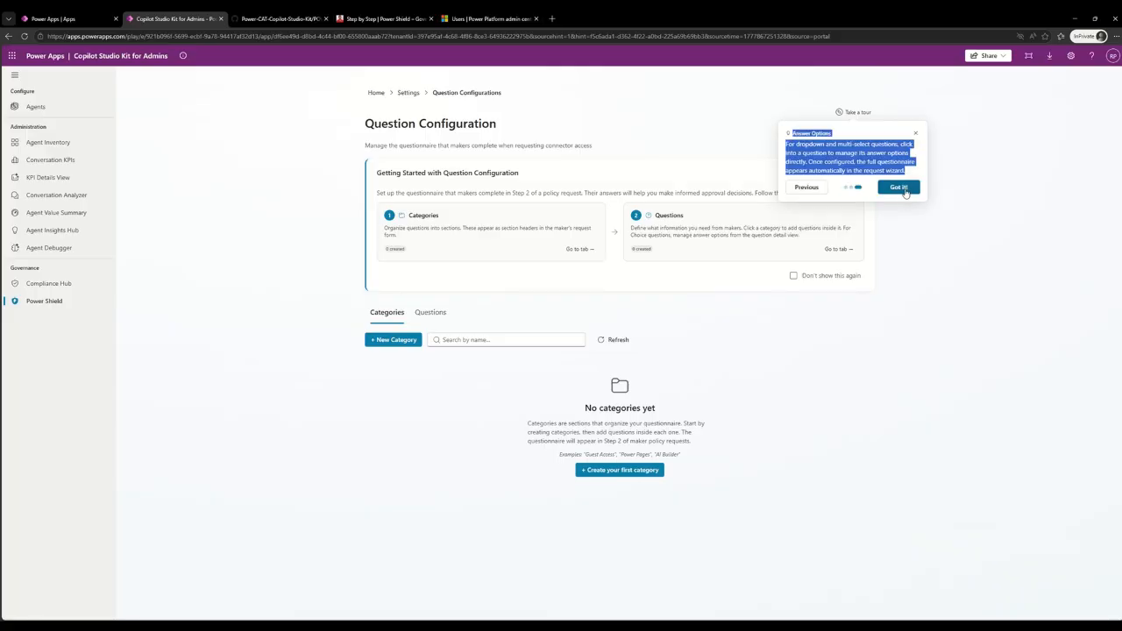
{"action": "left_click", "coordinate": [902, 189]}
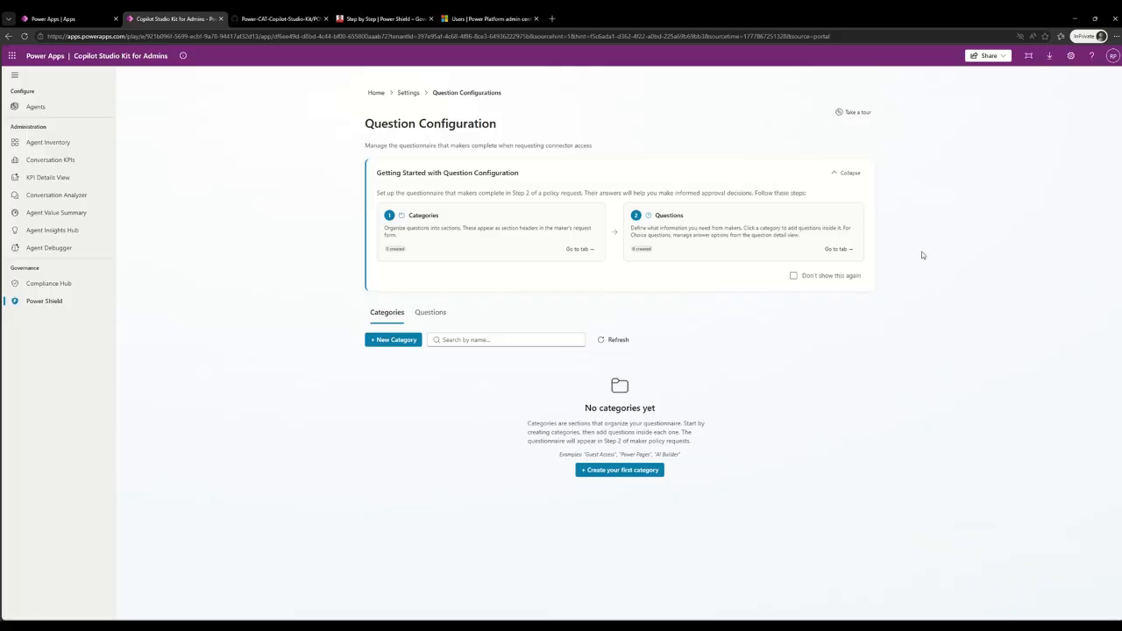
Open PowerShield's Notification Settings and examine the sender email address field and the server-side synchronization requirement.
{"action": "left_click", "coordinate": [408, 93]}
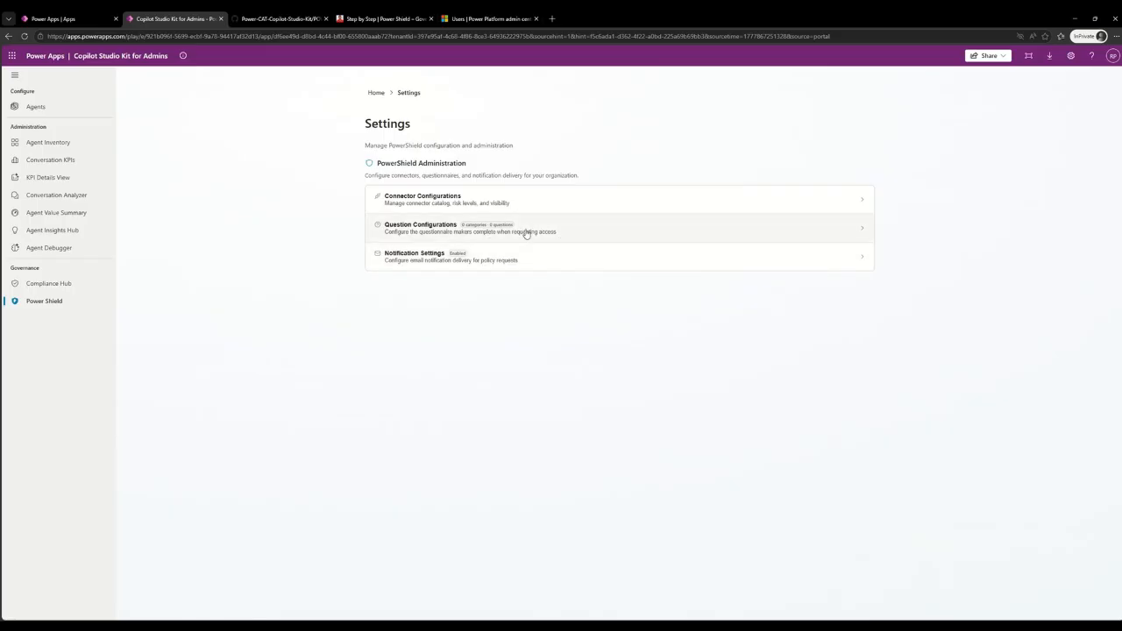
{"action": "left_click", "coordinate": [455, 260]}
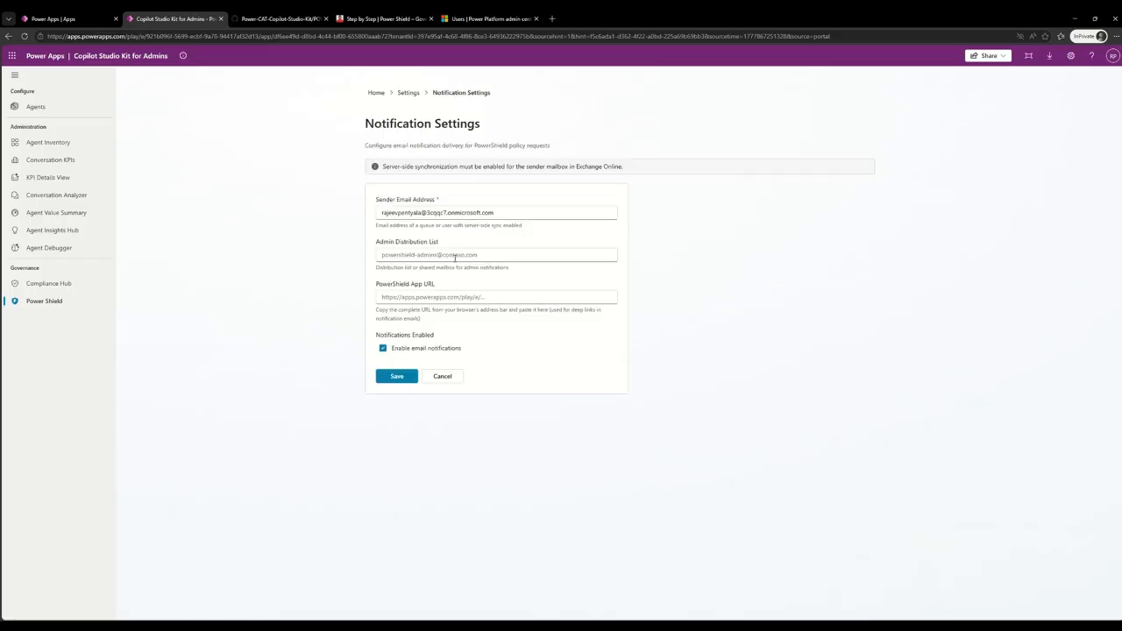
{"action": "left_click_drag", "start_coordinate": [436, 200], "coordinate": [374, 199]}
{"action": "left_click", "coordinate": [393, 213]}
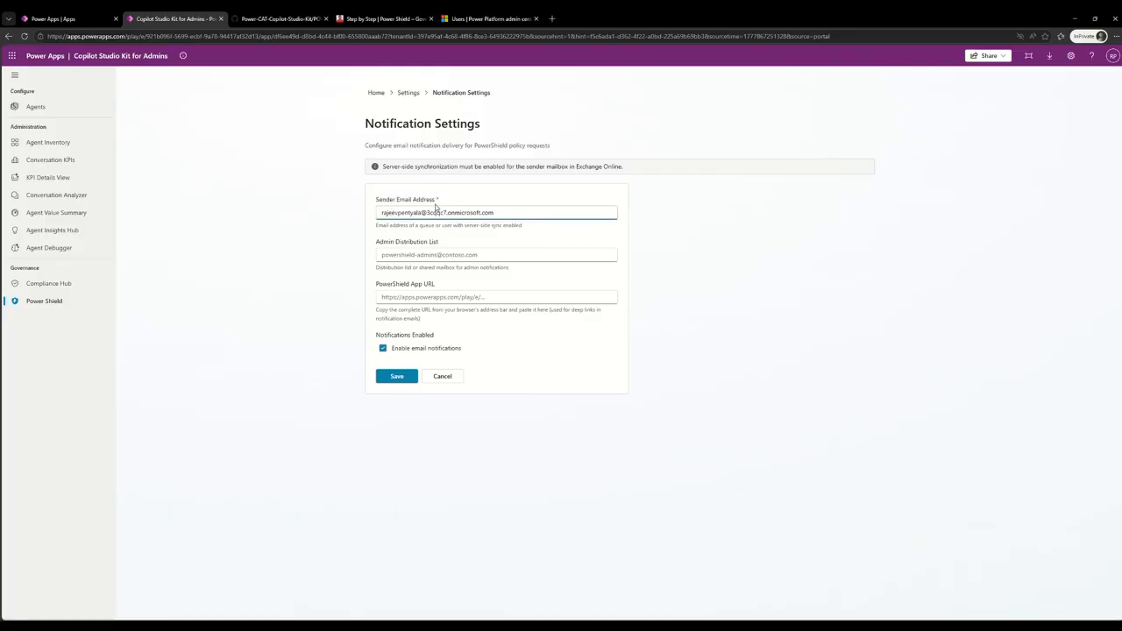
{"action": "left_click_drag", "start_coordinate": [383, 165], "coordinate": [472, 167]}
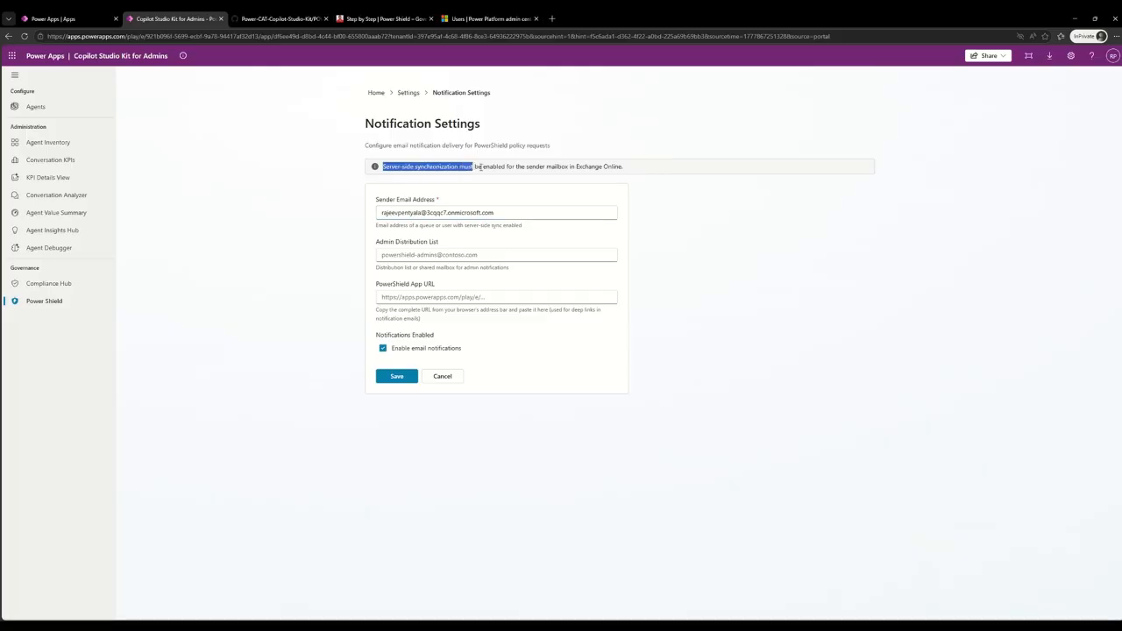
{"action": "left_click", "coordinate": [571, 166]}
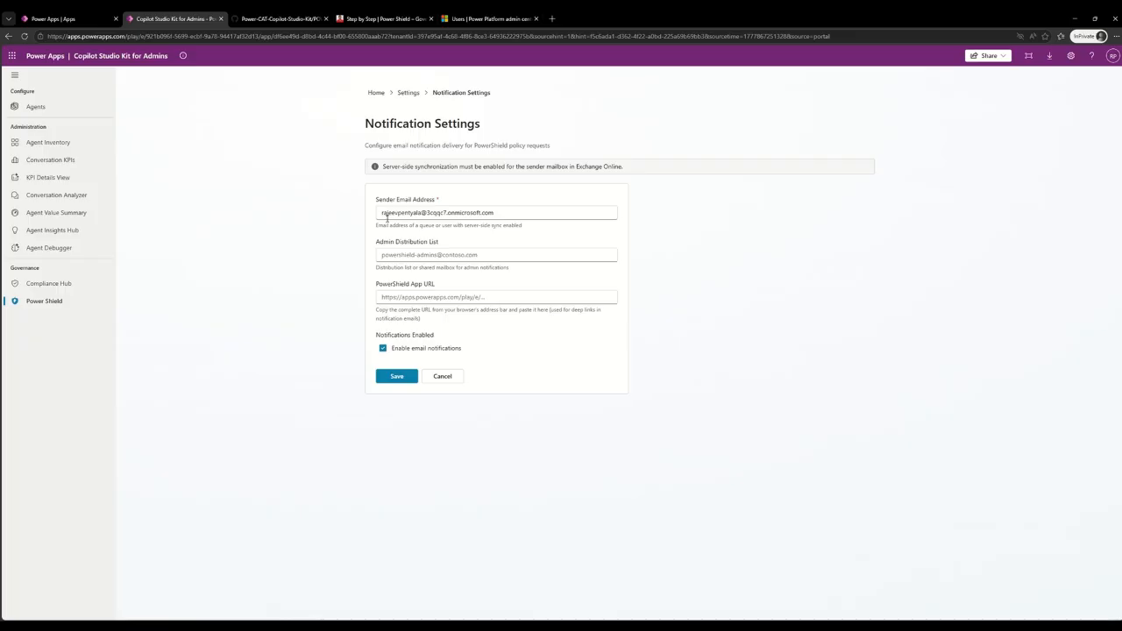
Examine the email notifications option and the Admin Distribution List and PowerShield App URL fields.
{"action": "left_click", "coordinate": [383, 348]}
{"action": "left_click", "coordinate": [383, 348]}
{"action": "left_click", "coordinate": [422, 255]}
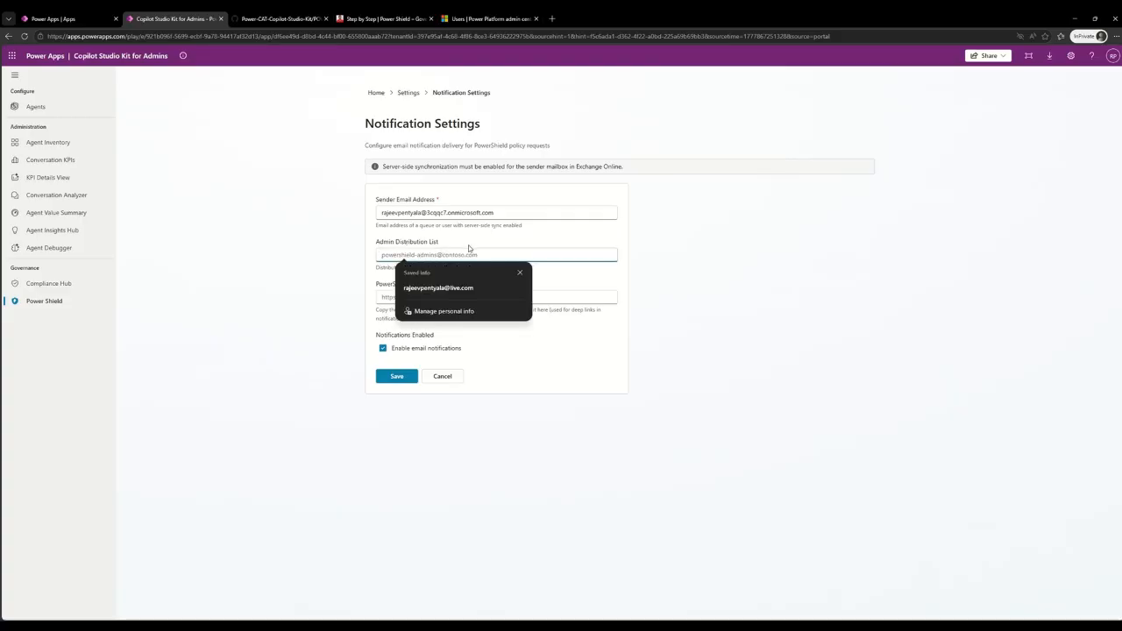
{"action": "left_click", "coordinate": [520, 273]}
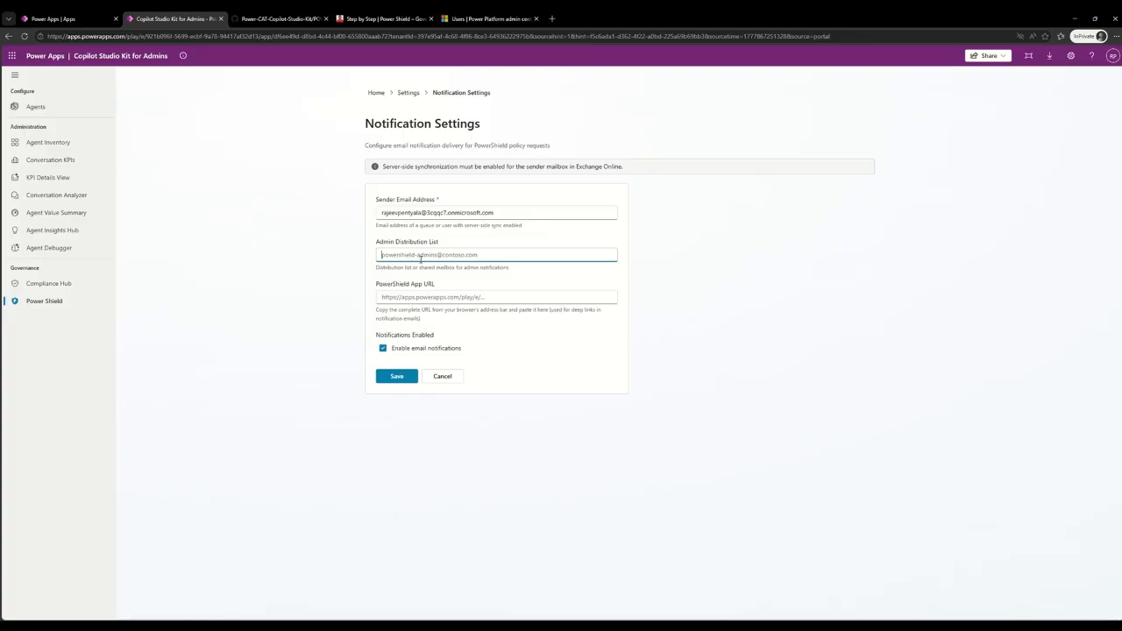
{"action": "left_click", "coordinate": [428, 297]}
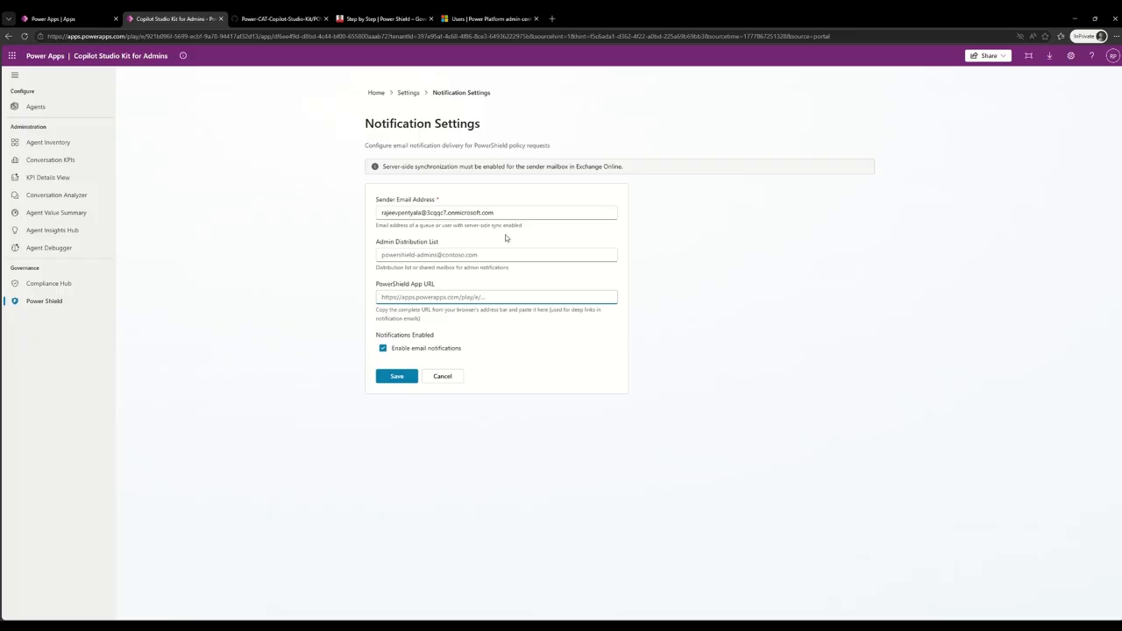
Set the PowerShield App URL to this app's complete browser address, save the notification settings and return to the PowerShield home page.
{"action": "left_click", "coordinate": [854, 33]}
{"action": "key", "text": "ctrl+c"}
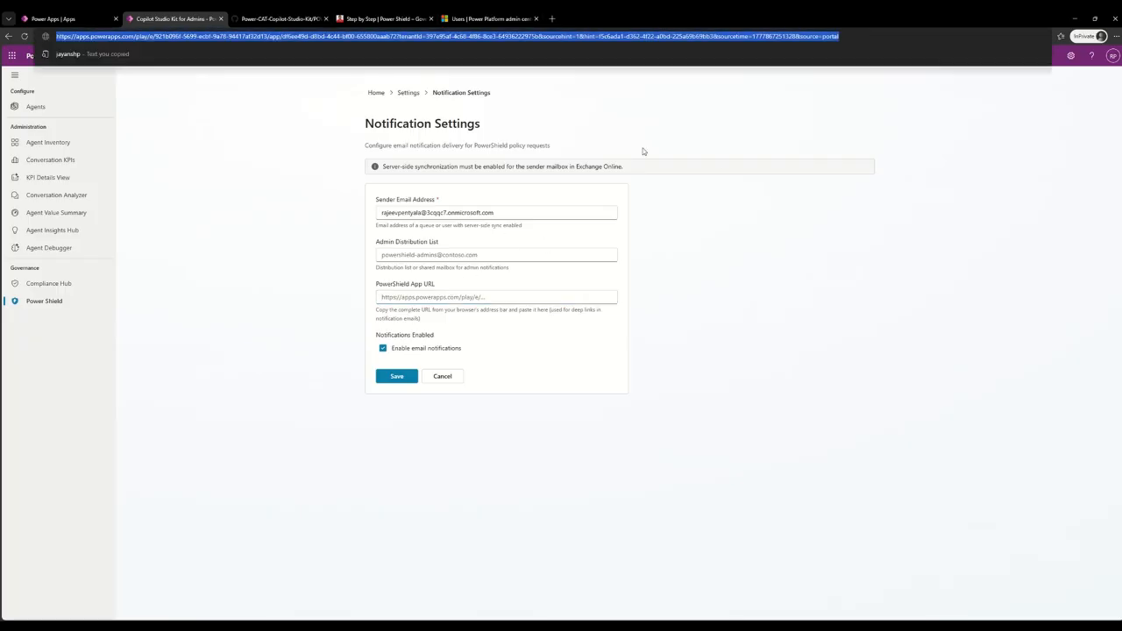
{"action": "left_click", "coordinate": [447, 297]}
{"action": "key", "text": "ctrl+v"}
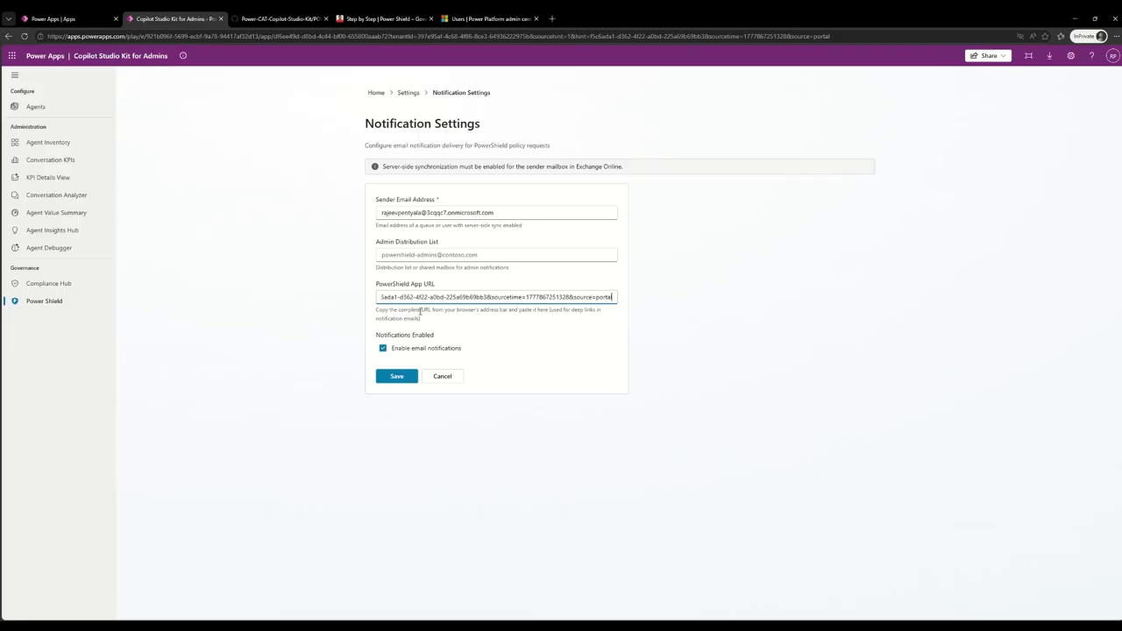
{"action": "left_click", "coordinate": [396, 376]}
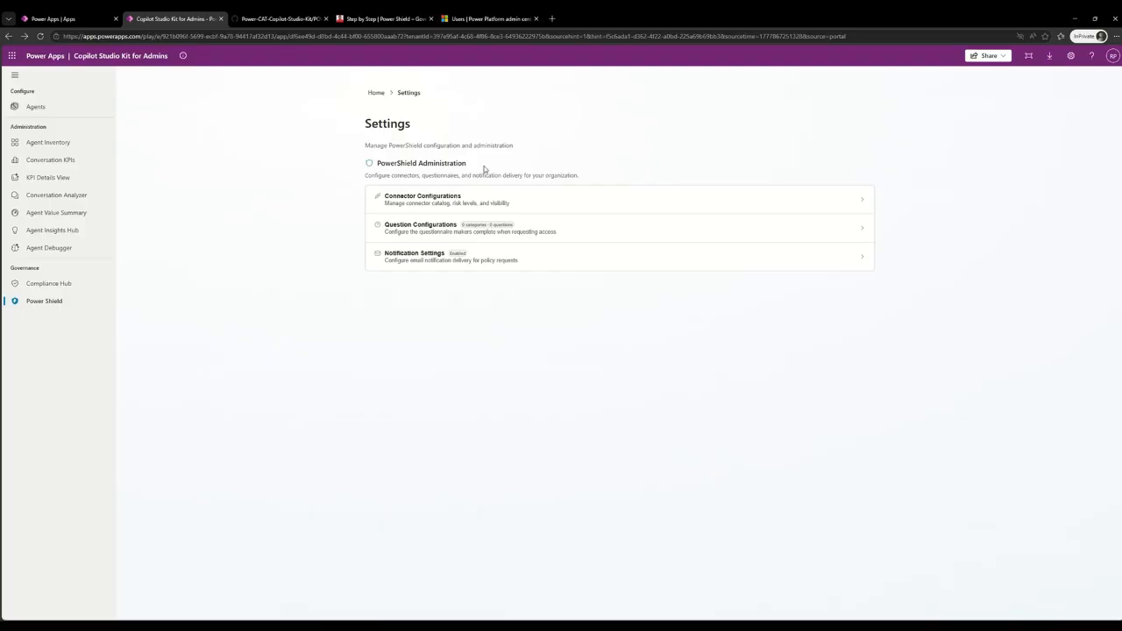
{"action": "left_click", "coordinate": [377, 93]}
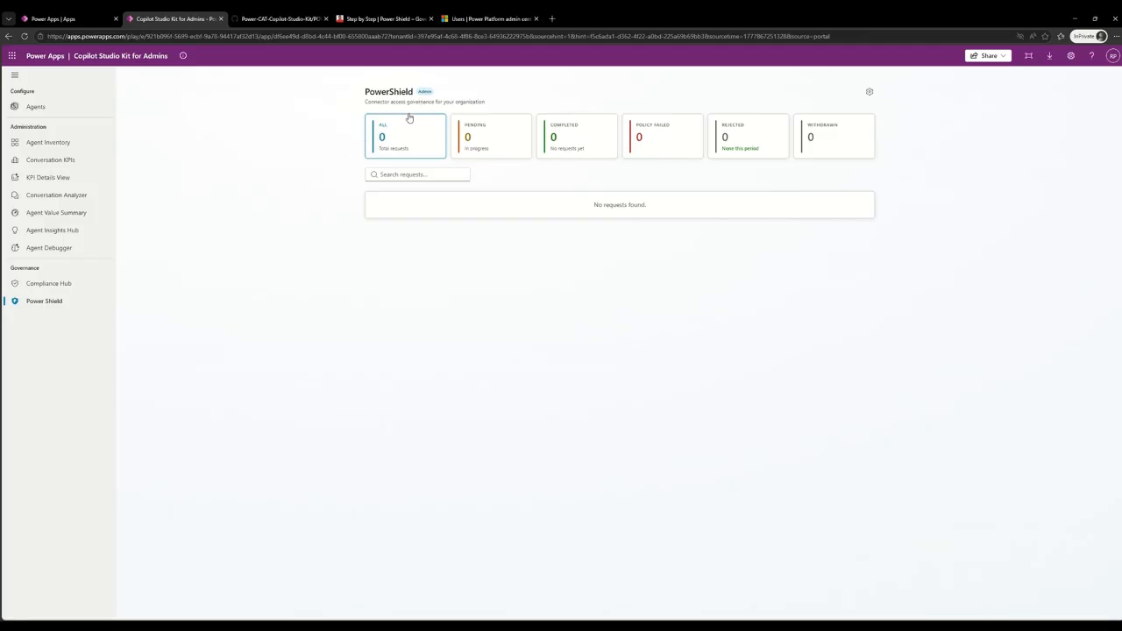
Switch to the POWER_SHIELD.md documentation on GitHub and examine the launch options and the role-based routing to the admin and maker apps.
{"action": "left_click", "coordinate": [296, 21]}
{"action": "scroll", "coordinate": [465, 317], "scroll_direction": "down", "scroll_amount": 2}
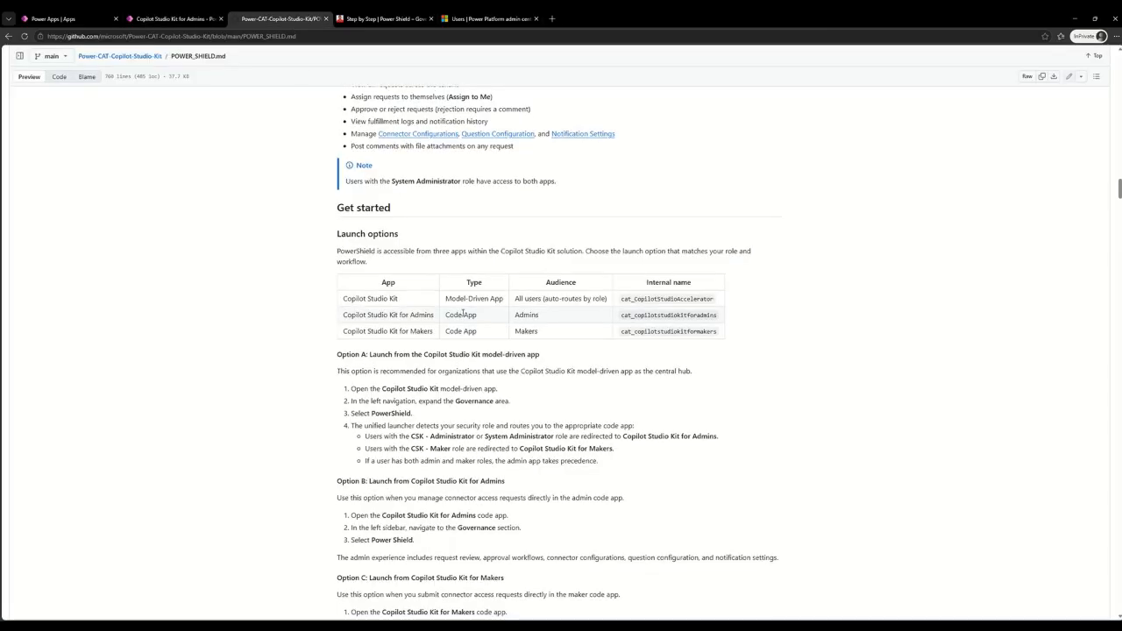
{"action": "left_click_drag", "start_coordinate": [350, 296], "coordinate": [639, 333]}
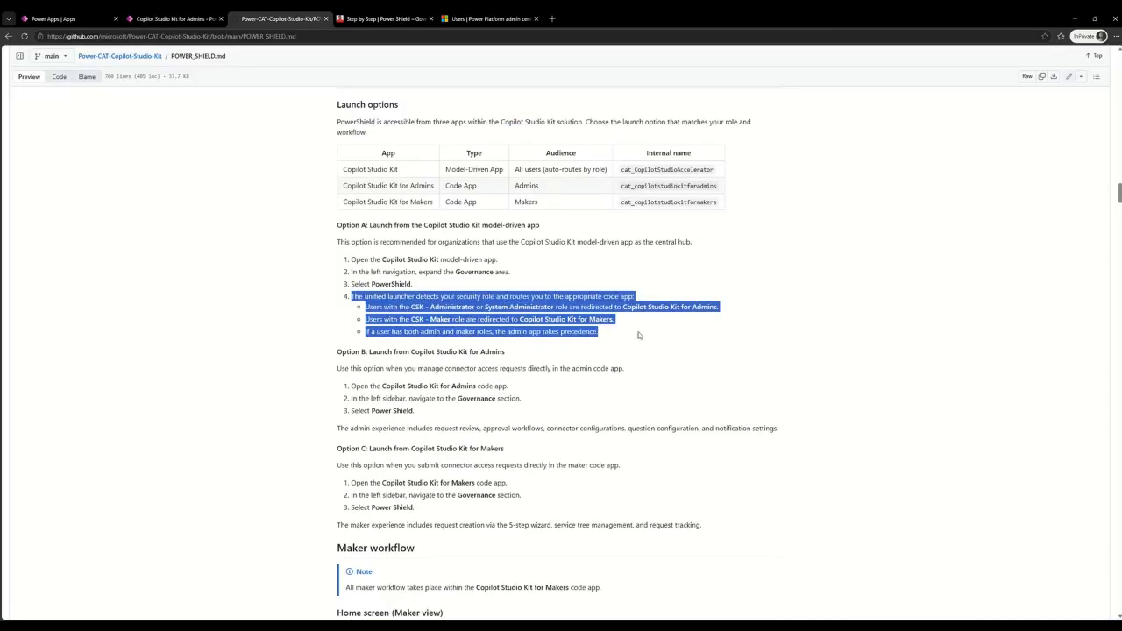
{"action": "left_click", "coordinate": [524, 329]}
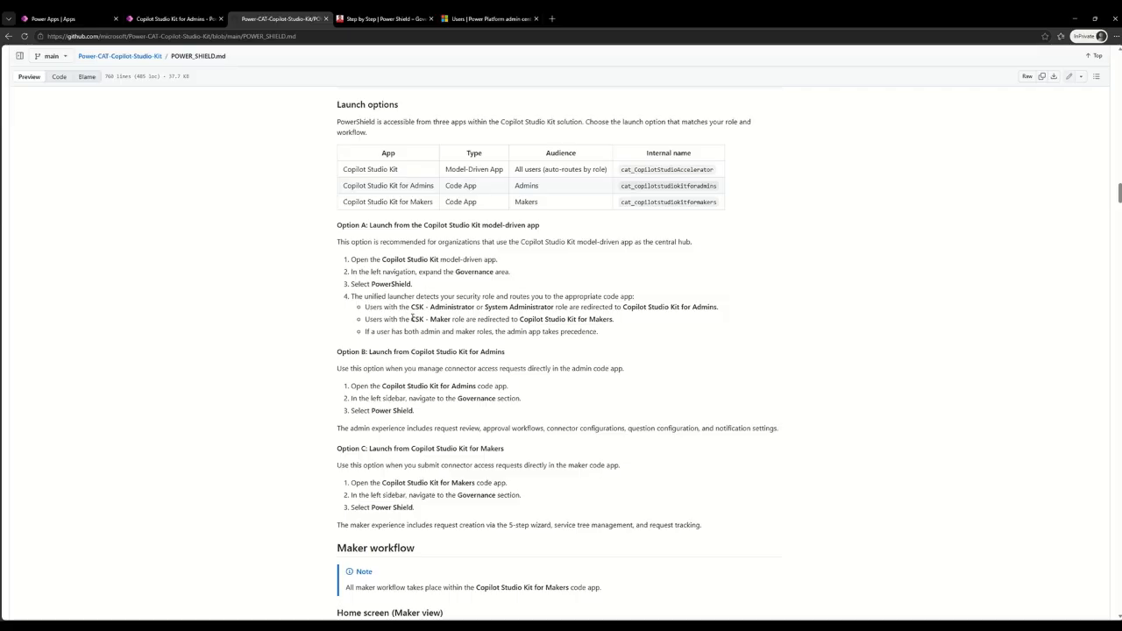
{"action": "left_click_drag", "start_coordinate": [411, 319], "coordinate": [475, 307]}
{"action": "left_click", "coordinate": [506, 331]}
{"action": "left_click", "coordinate": [529, 331]}
Launch Copilot Studio Kit for Makers from the Power Apps list, open its Power Shield page and dismiss the developer environment notice.
{"action": "left_click", "coordinate": [174, 24]}
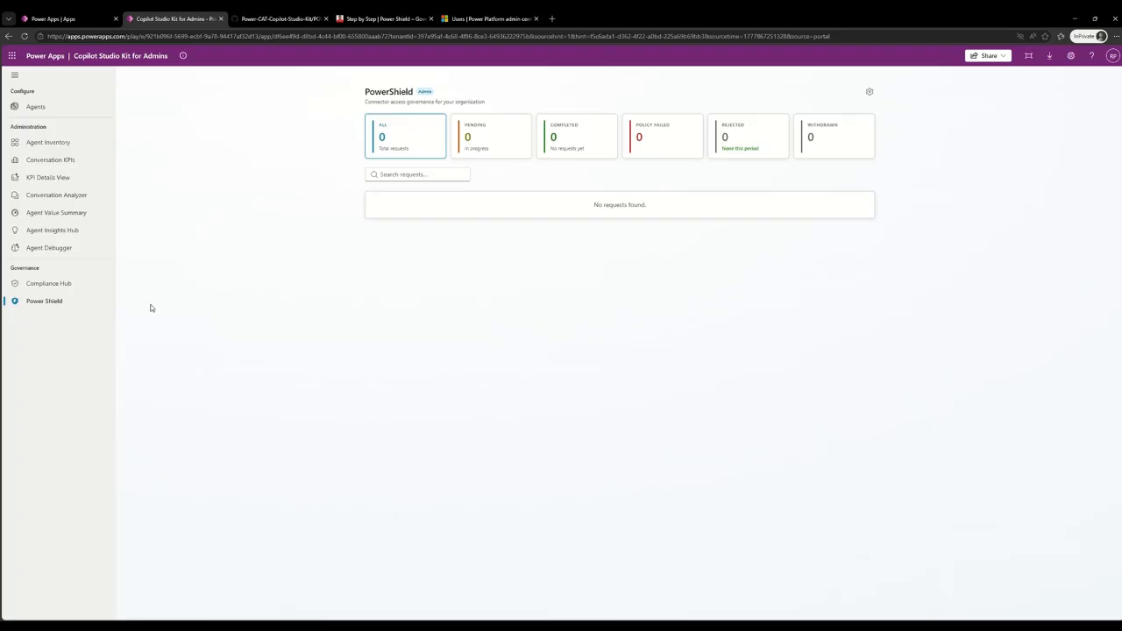
{"action": "left_click", "coordinate": [77, 20]}
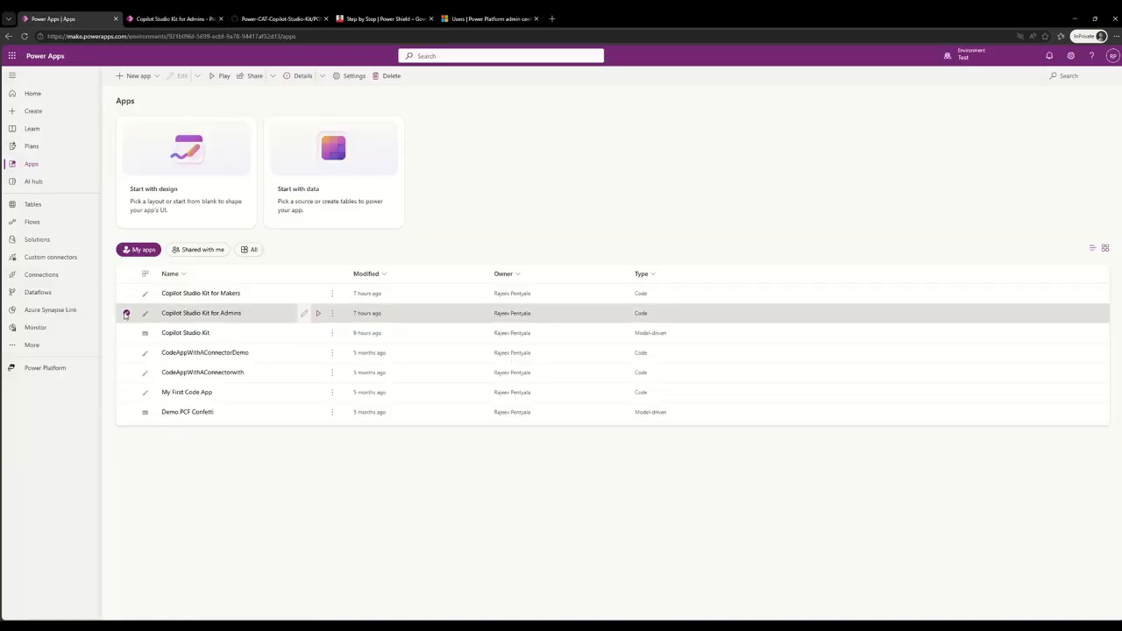
{"action": "left_click", "coordinate": [127, 314]}
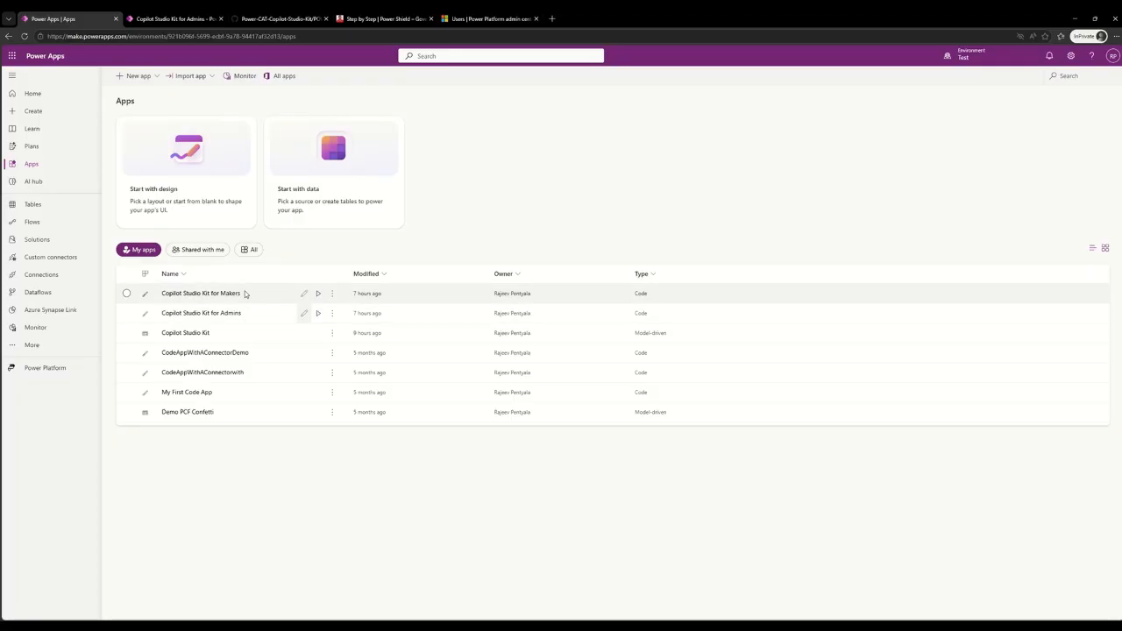
{"action": "left_click", "coordinate": [318, 294]}
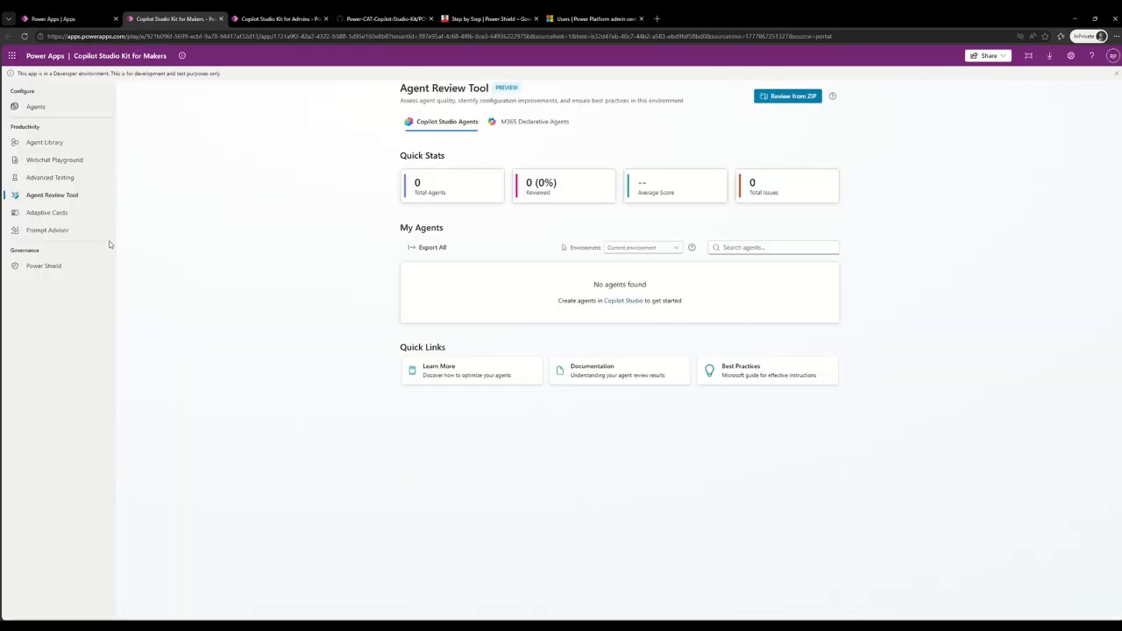
{"action": "left_click", "coordinate": [46, 265]}
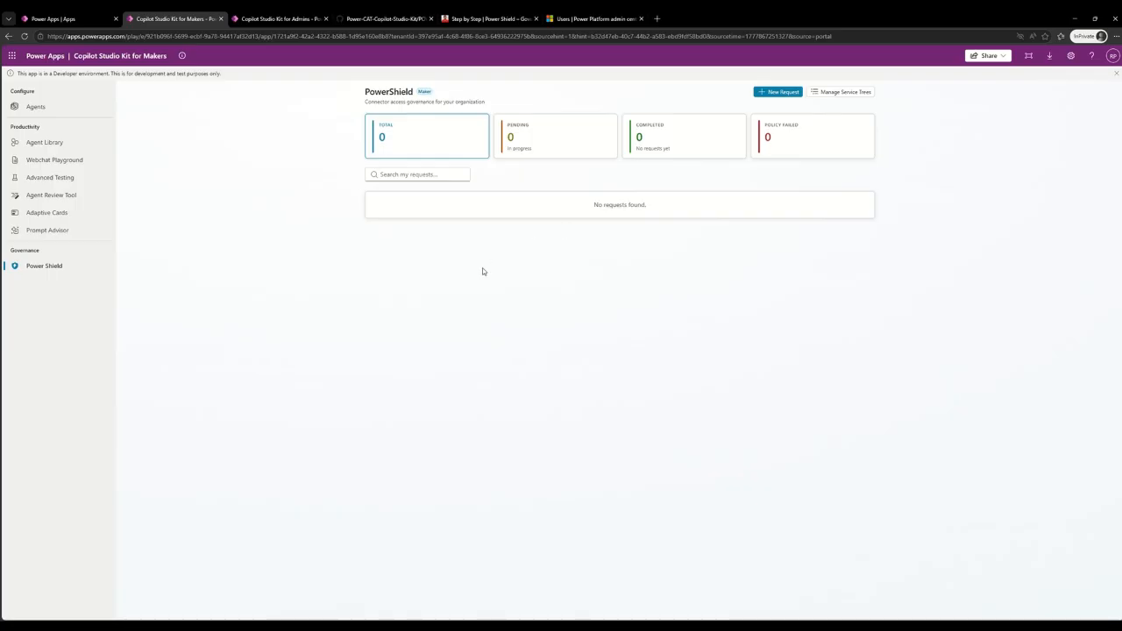
{"action": "left_click", "coordinate": [1116, 73]}
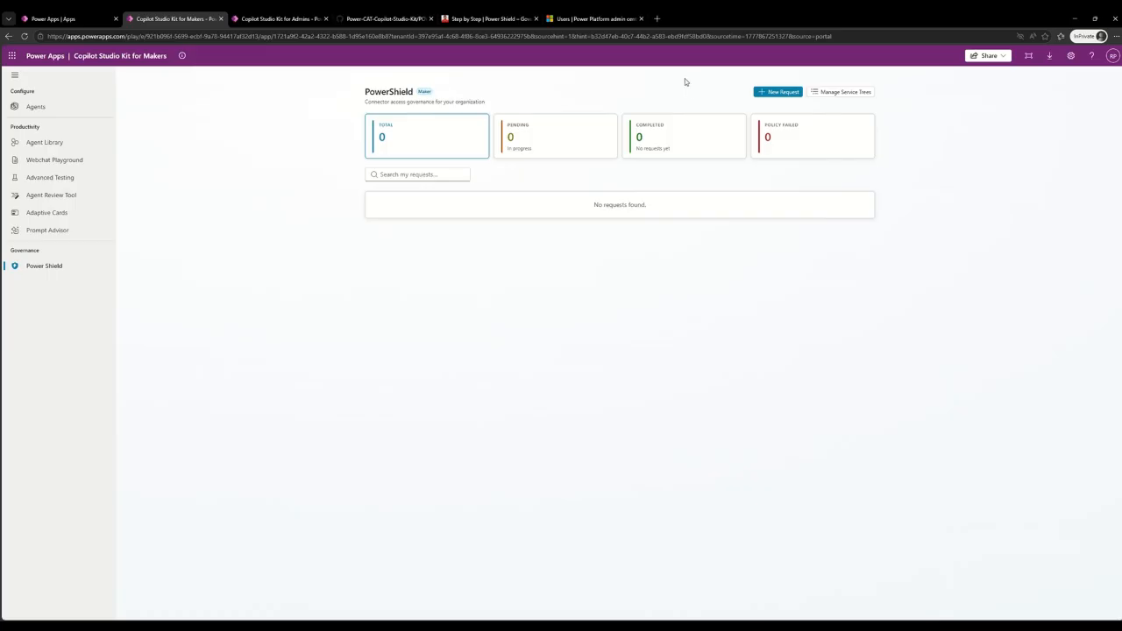
Start a new connector request and a new service tree named CATDEV, with organization CAPE and description "For Dev Purposes".
{"action": "left_click", "coordinate": [778, 92]}
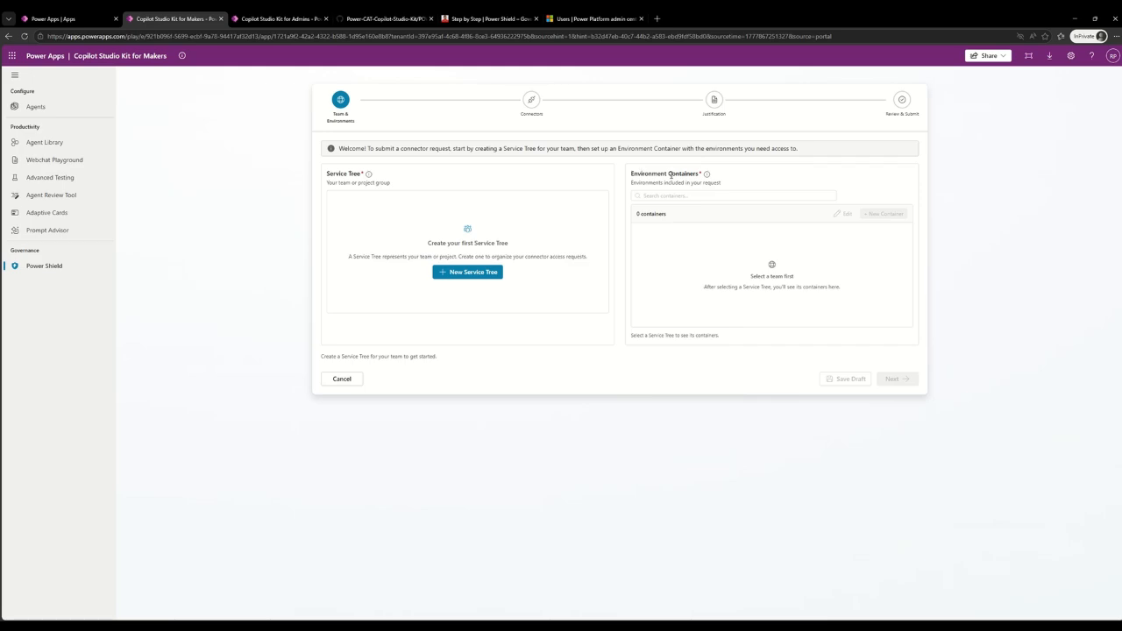
{"action": "left_click", "coordinate": [480, 281]}
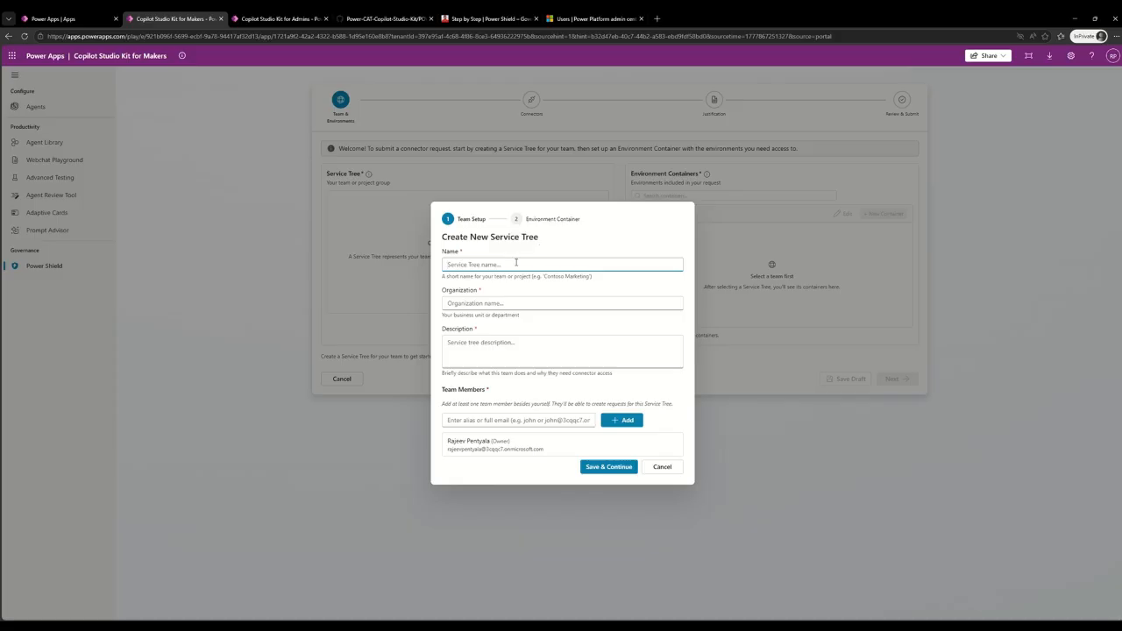
{"action": "left_click", "coordinate": [485, 265]}
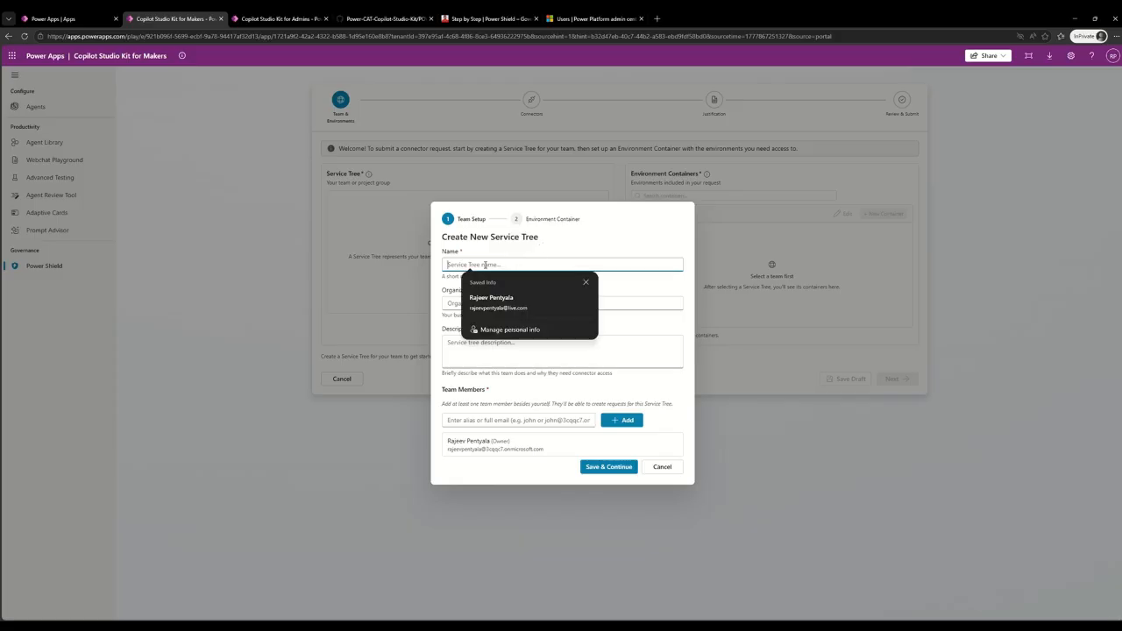
{"action": "type", "text": "CAT"}
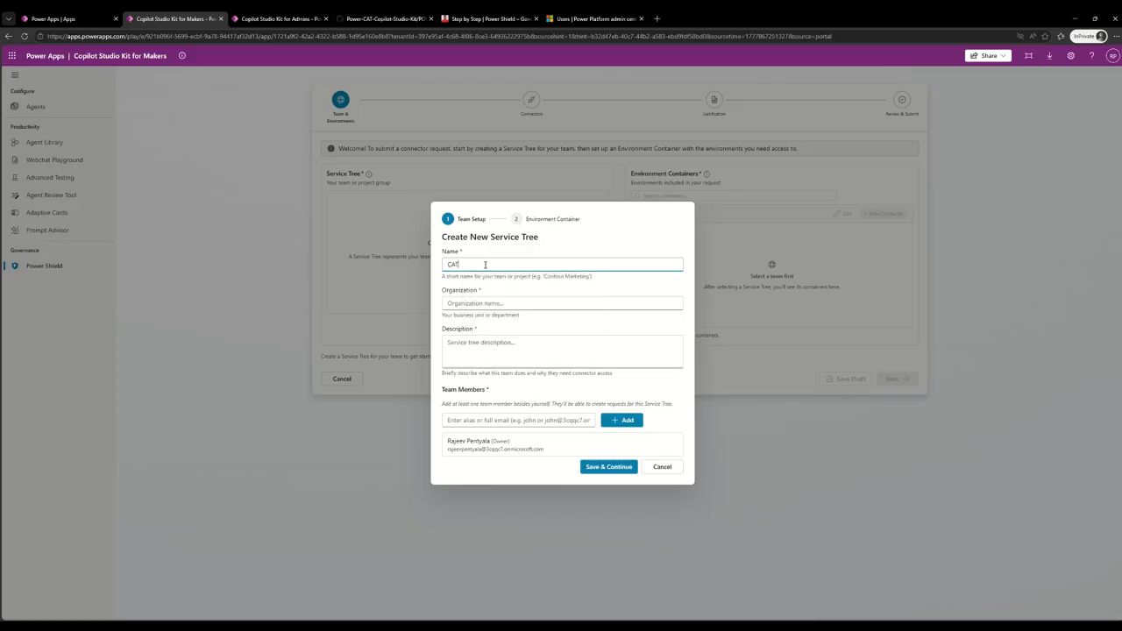
{"action": "type", "text": "DEV"}
{"action": "left_click", "coordinate": [450, 301]}
{"action": "type", "text": "CAPE"}
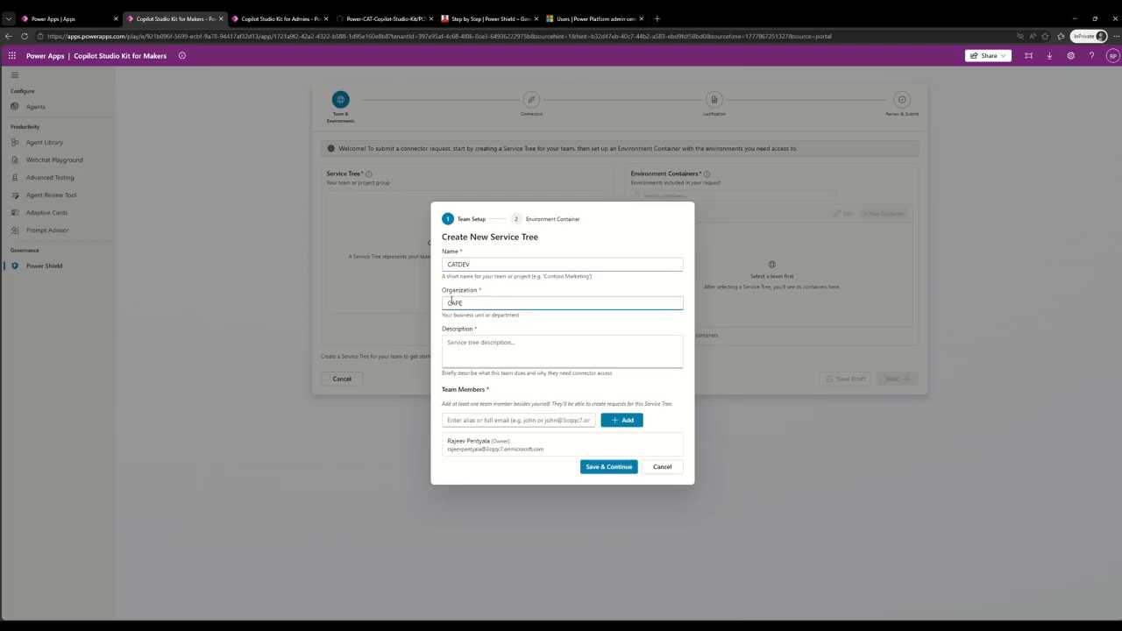
{"action": "left_click", "coordinate": [465, 349]}
{"action": "type", "text": "For Dev"}
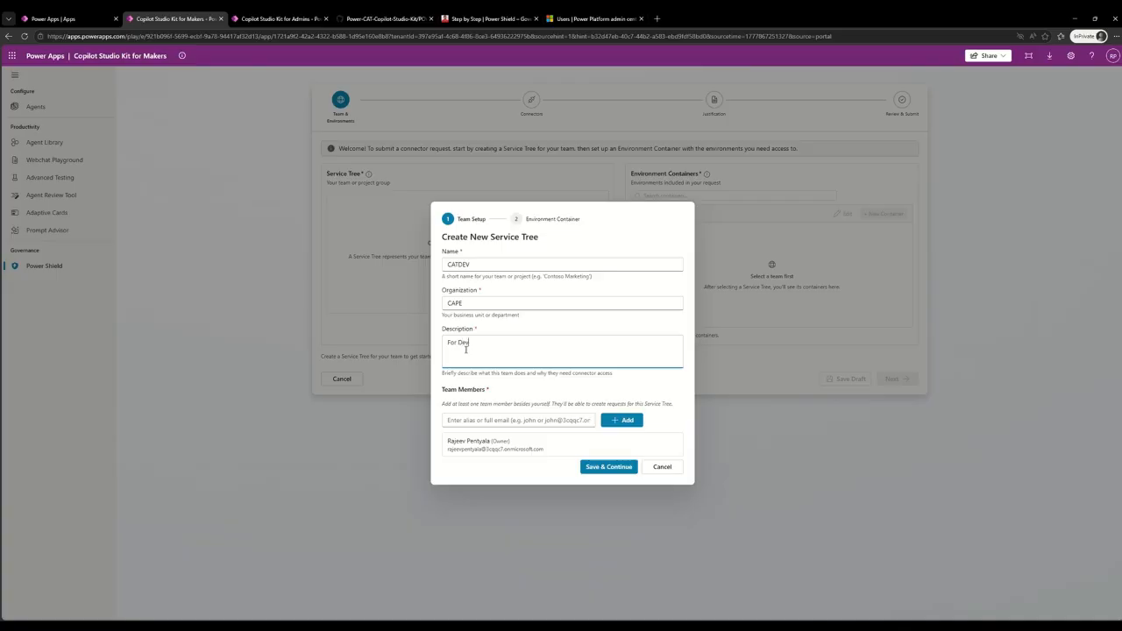
{"action": "type", "text": " Purposes"}
Examine the Team Members requirement, its alias or email field and the listed owner in the service tree form.
{"action": "left_click", "coordinate": [462, 417]}
{"action": "left_click", "coordinate": [449, 404]}
{"action": "left_click_drag", "start_coordinate": [517, 444], "coordinate": [448, 441]}
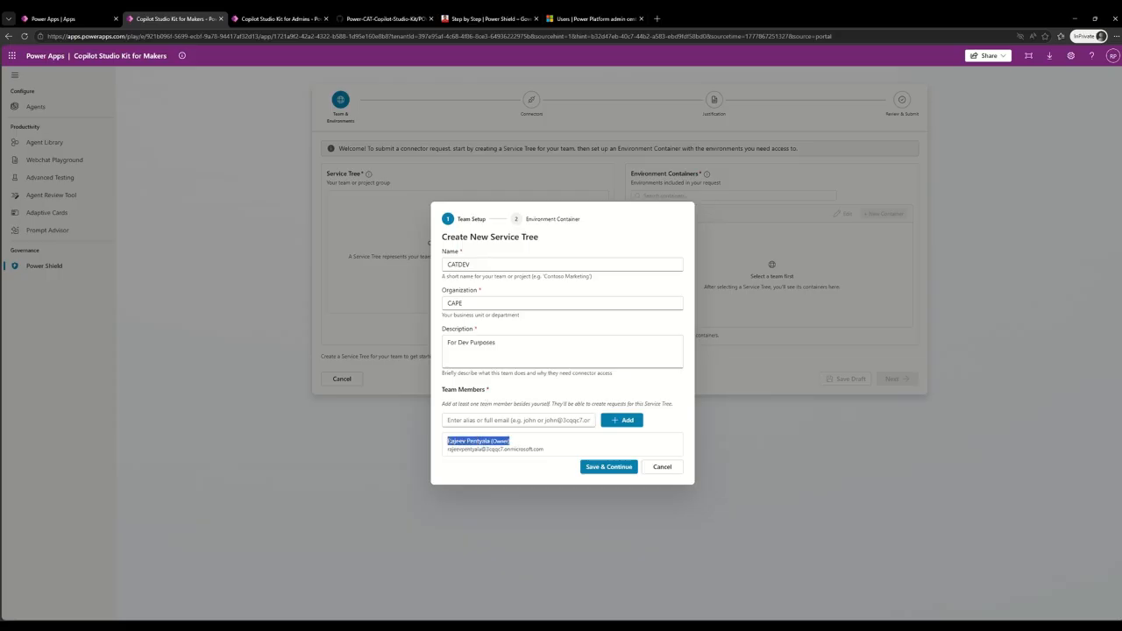
{"action": "left_click", "coordinate": [506, 445]}
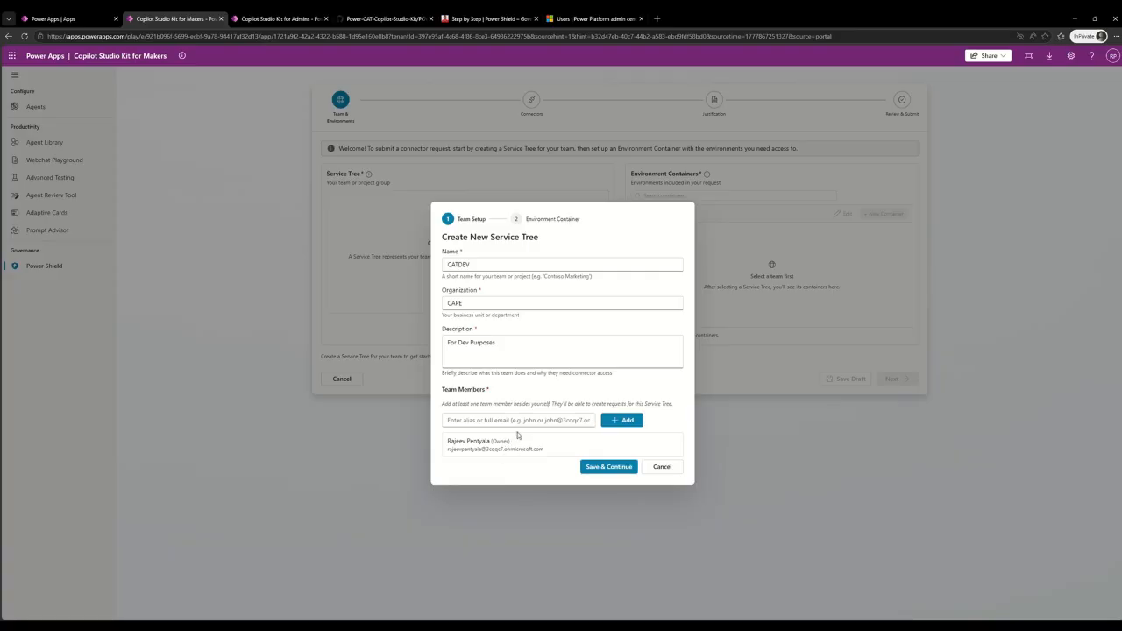
{"action": "left_click", "coordinate": [517, 420]}
{"action": "left_click", "coordinate": [512, 401]}
{"action": "left_click", "coordinate": [515, 422]}
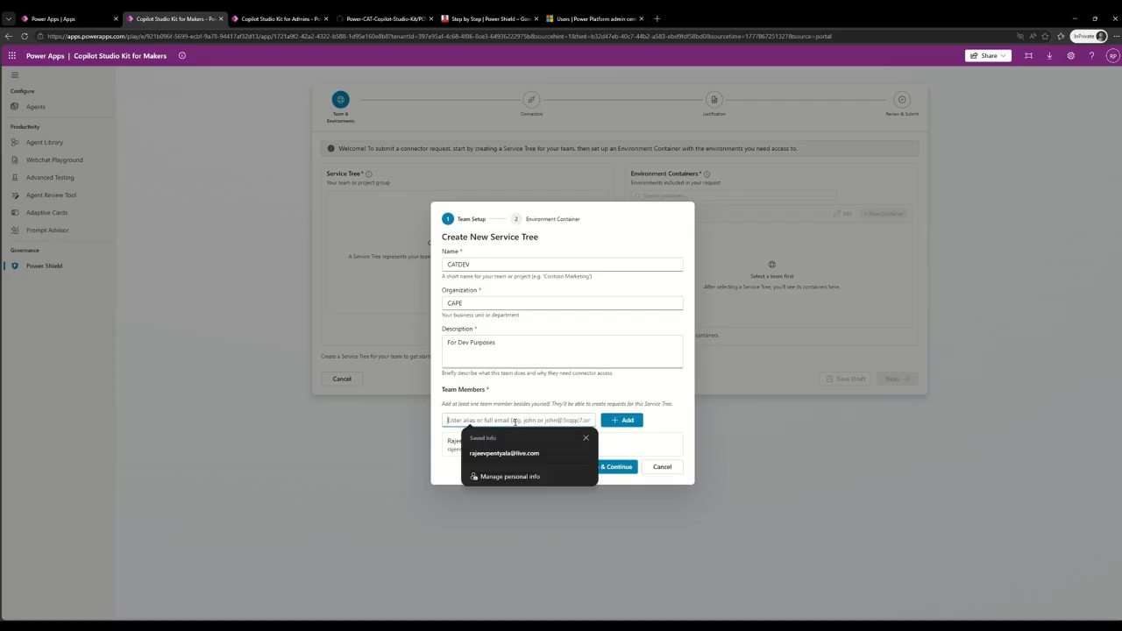
{"action": "left_click", "coordinate": [528, 402]}
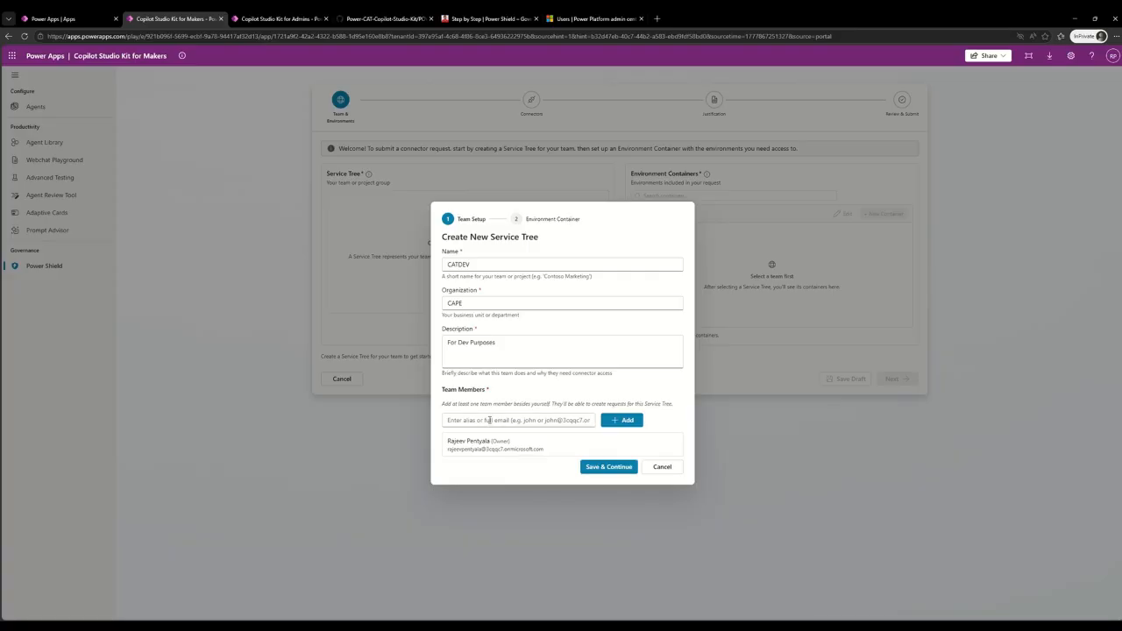
{"action": "left_click", "coordinate": [489, 420]}
{"action": "left_click", "coordinate": [493, 393]}
Copy the other team member's alias from the Power Platform admin center user list, add it to the CATDEV service tree and save.
{"action": "left_click", "coordinate": [596, 19]}
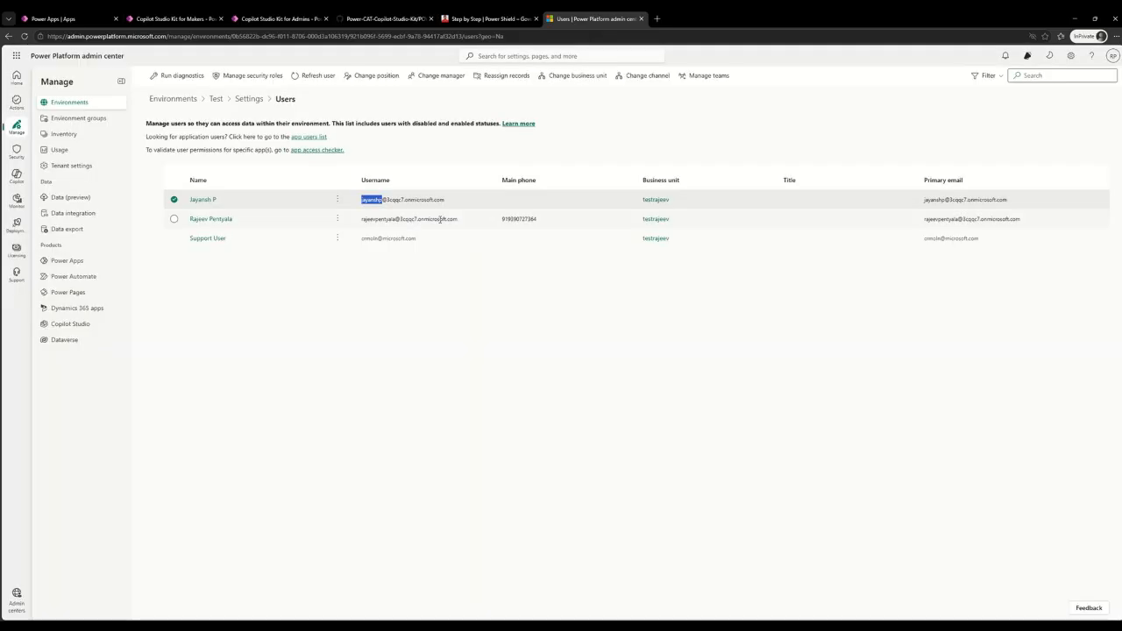
{"action": "right_click", "coordinate": [374, 201]}
{"action": "left_click", "coordinate": [412, 211]}
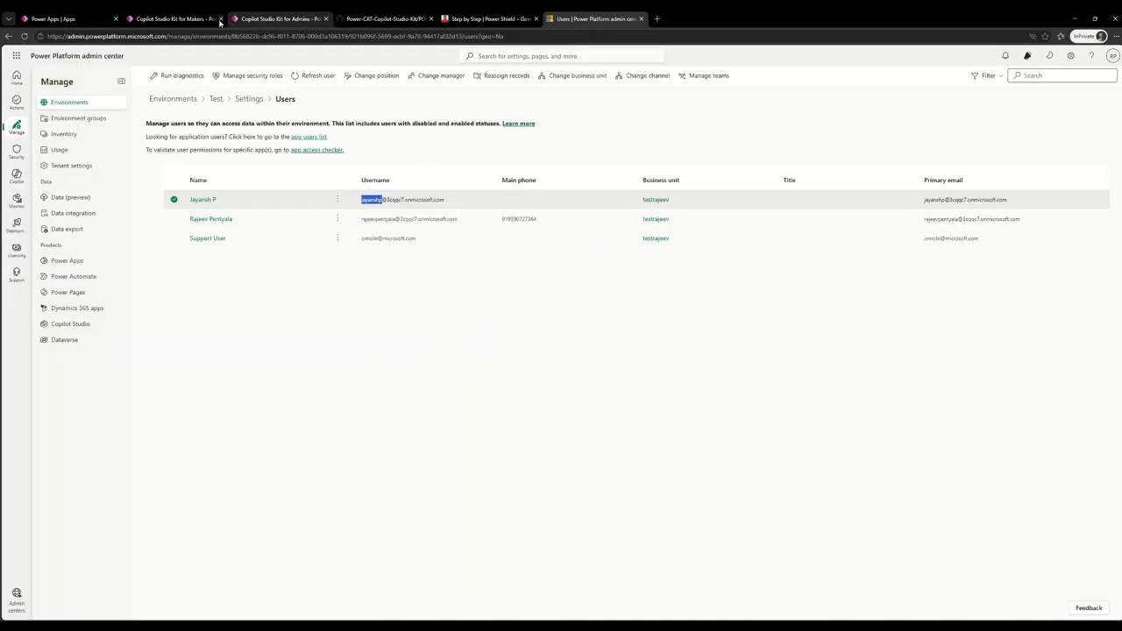
{"action": "left_click", "coordinate": [175, 18]}
{"action": "left_click", "coordinate": [468, 420]}
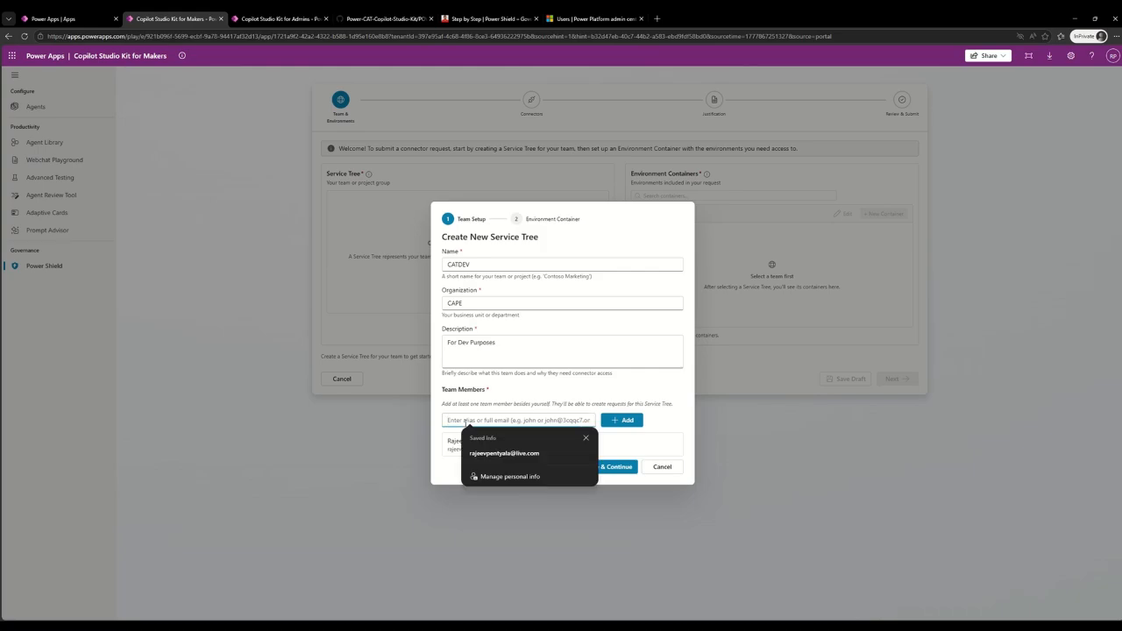
{"action": "key", "text": "ctrl+v"}
{"action": "left_click", "coordinate": [619, 420]}
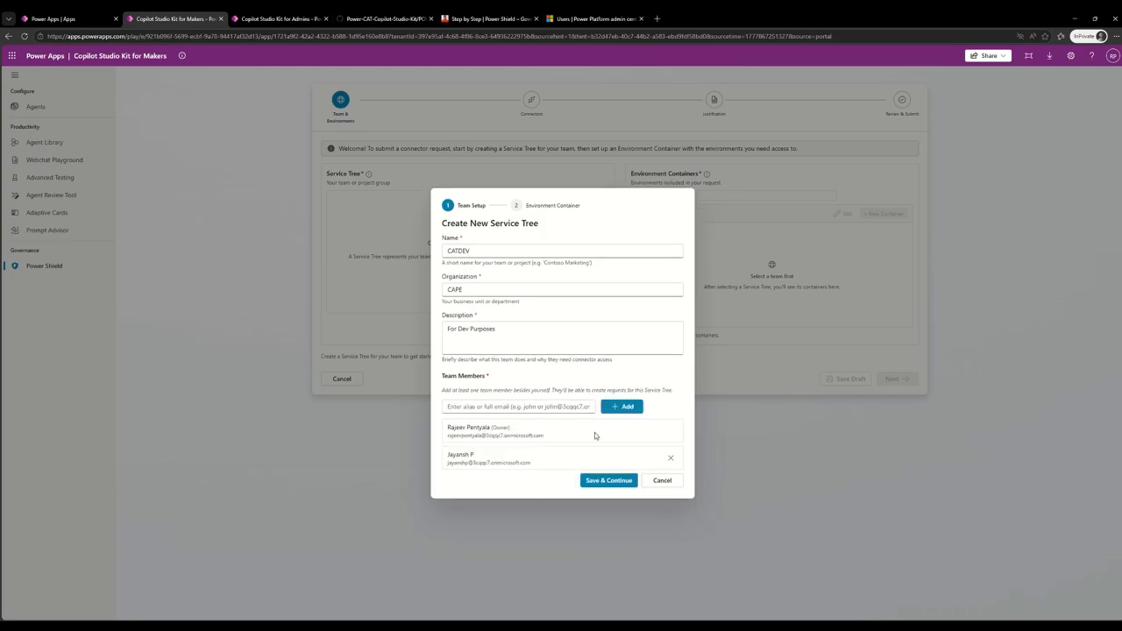
{"action": "left_click", "coordinate": [608, 479]}
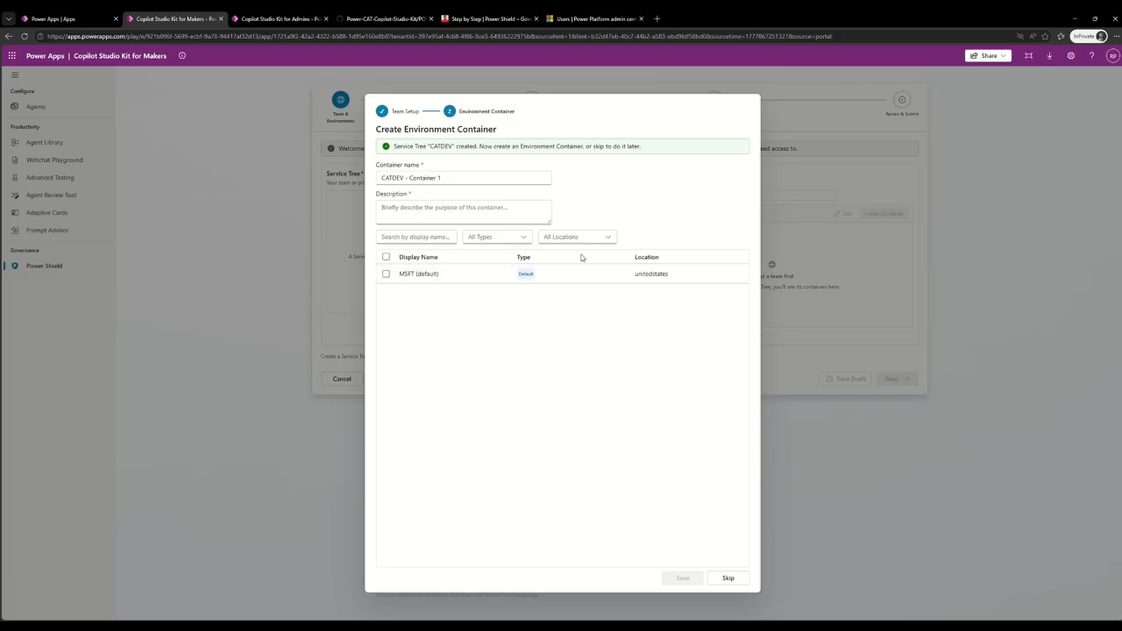
Check the list of available environments in Power Apps and return to the environment container form in the makers app.
{"action": "left_click", "coordinate": [76, 21]}
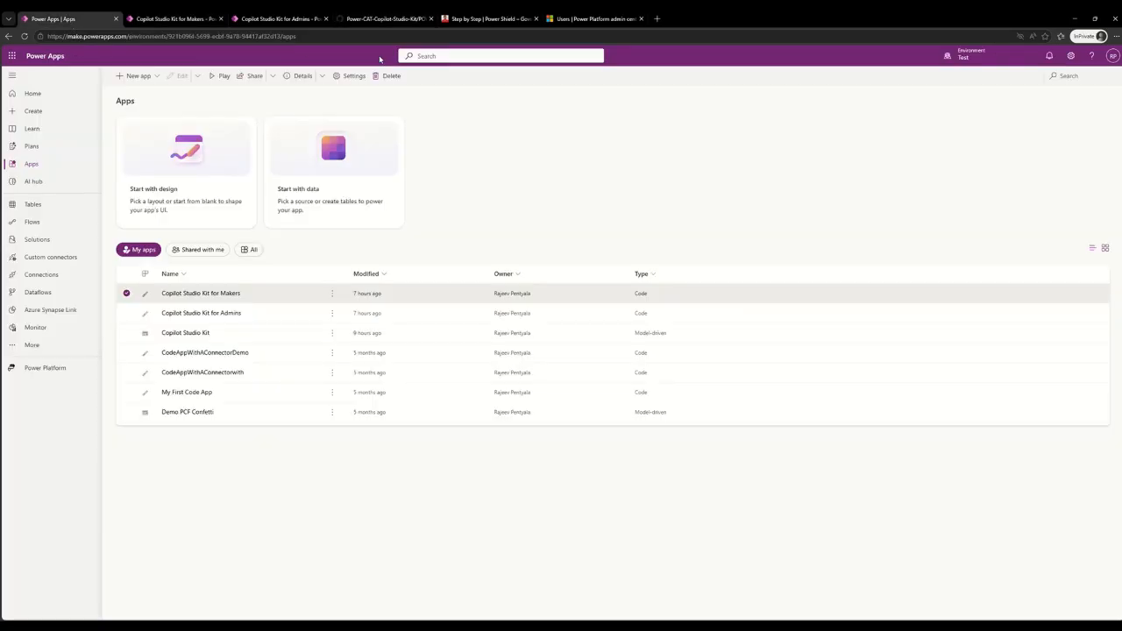
{"action": "left_click", "coordinate": [1110, 56]}
{"action": "left_click", "coordinate": [964, 54]}
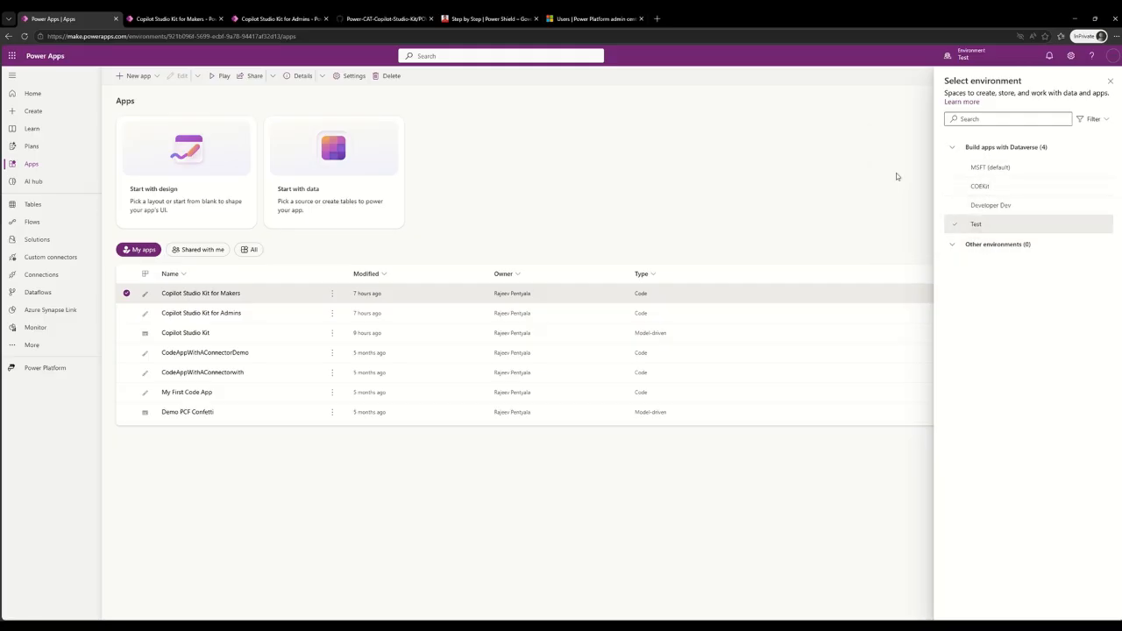
{"action": "left_click", "coordinate": [195, 18]}
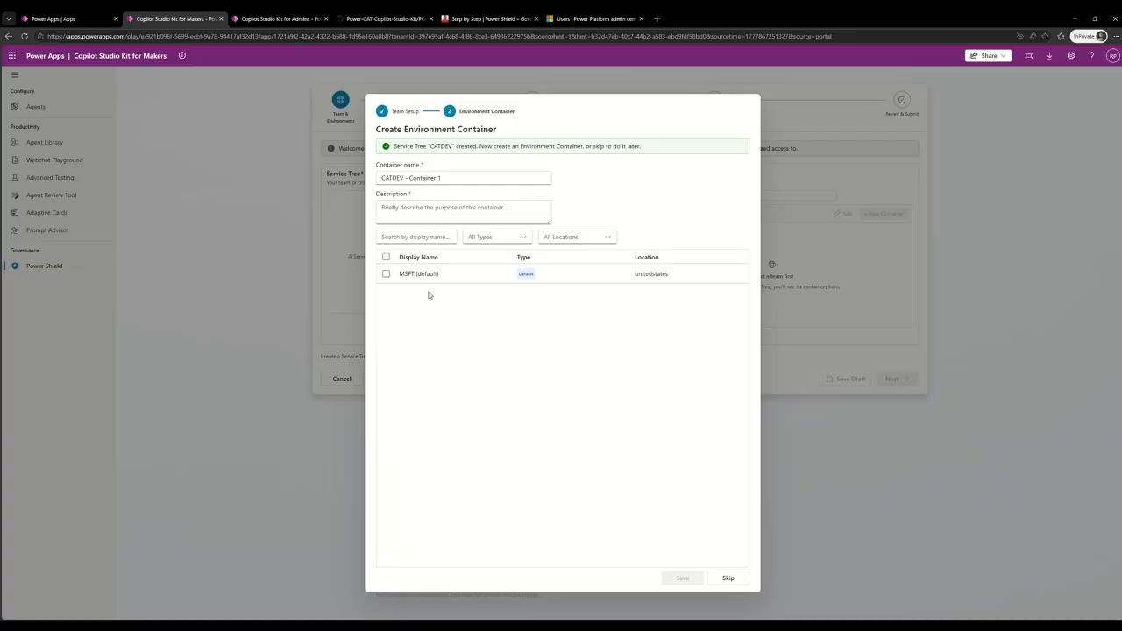
Consult the launch options and maker workflow sections of the GitHub documentation, and return to the environment container form.
{"action": "left_click", "coordinate": [398, 19]}
{"action": "scroll", "coordinate": [519, 351], "scroll_direction": "down", "scroll_amount": 1}
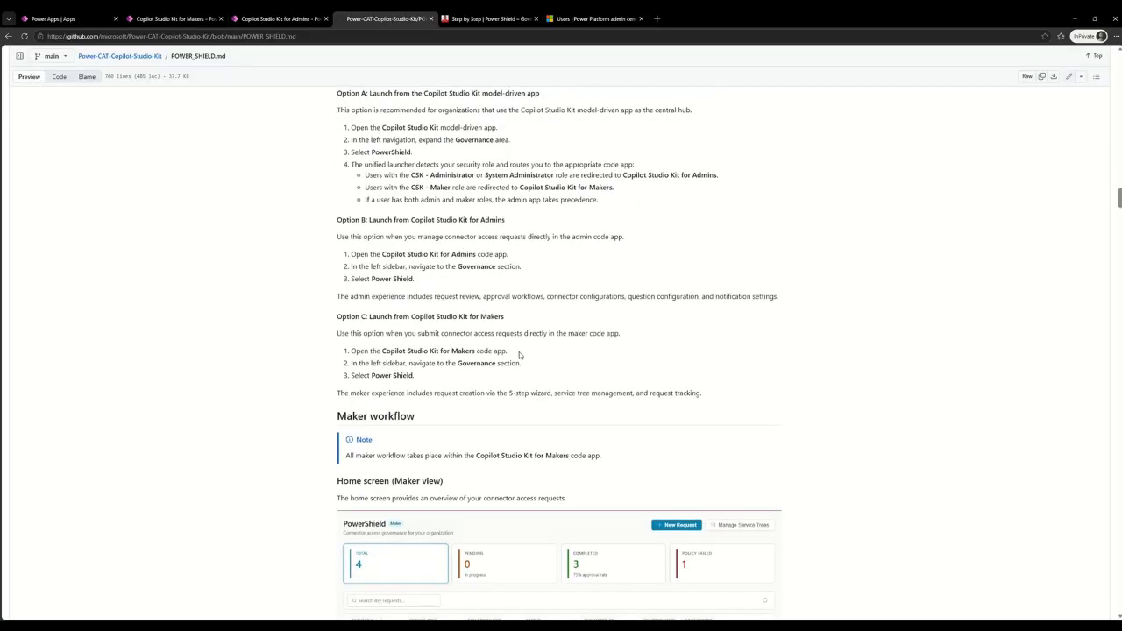
{"action": "scroll", "coordinate": [624, 297], "scroll_direction": "up", "scroll_amount": 1}
{"action": "left_click", "coordinate": [175, 19]}
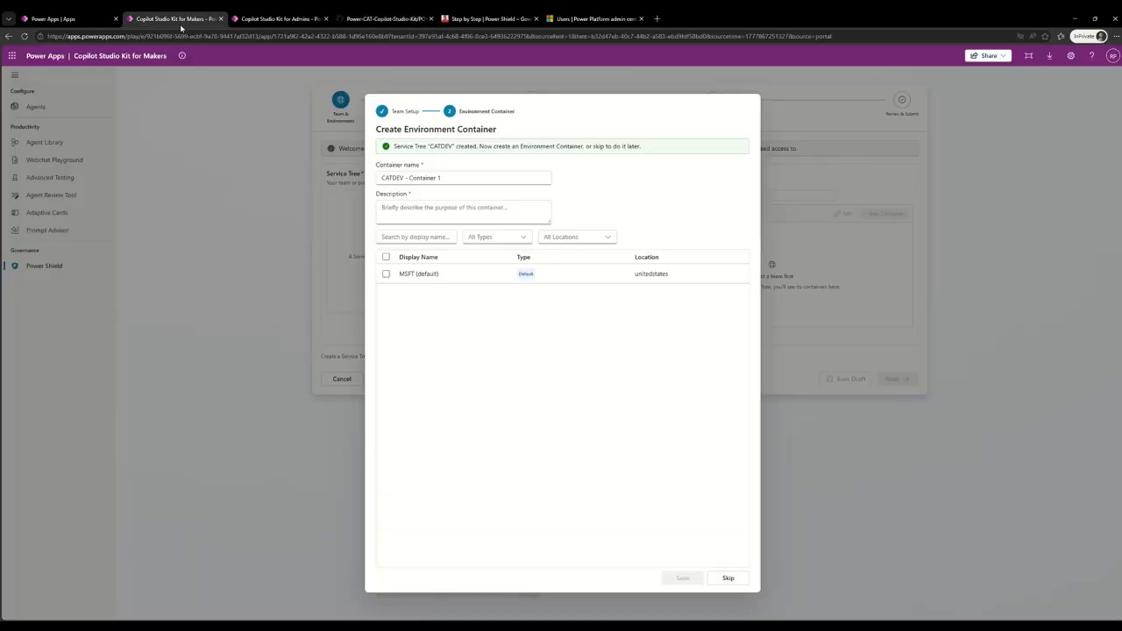
Add the MSFT (default) environment to CATDEV - Container 1 with the description "Dev EC", save it and continue to the connector selection.
{"action": "left_click", "coordinate": [386, 274]}
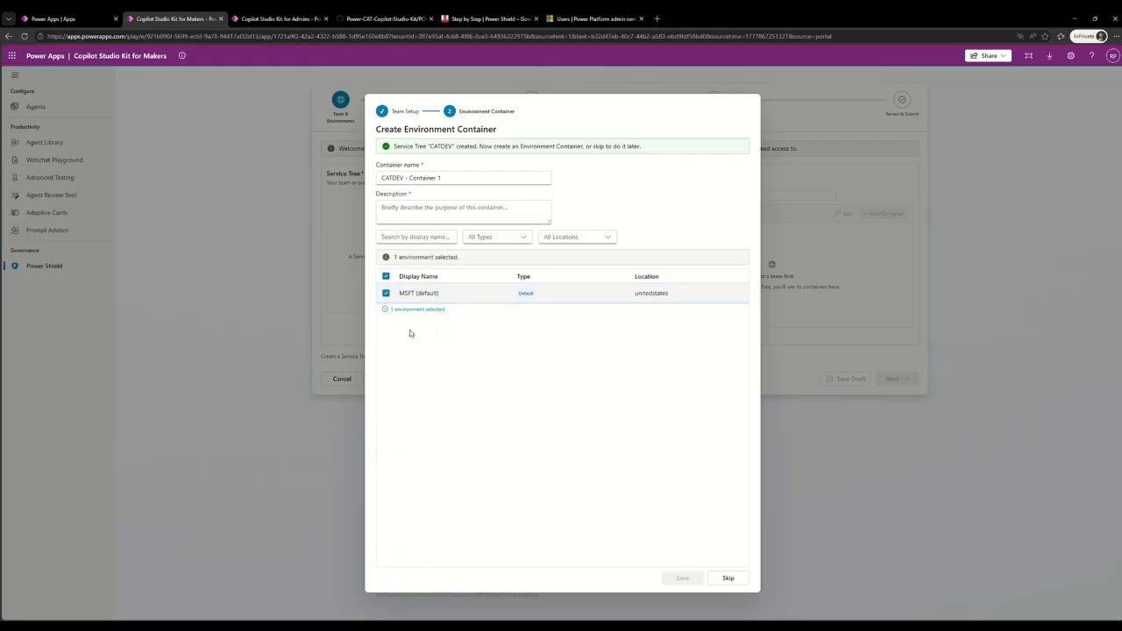
{"action": "left_click", "coordinate": [422, 210]}
{"action": "type", "text": "Dev EC"}
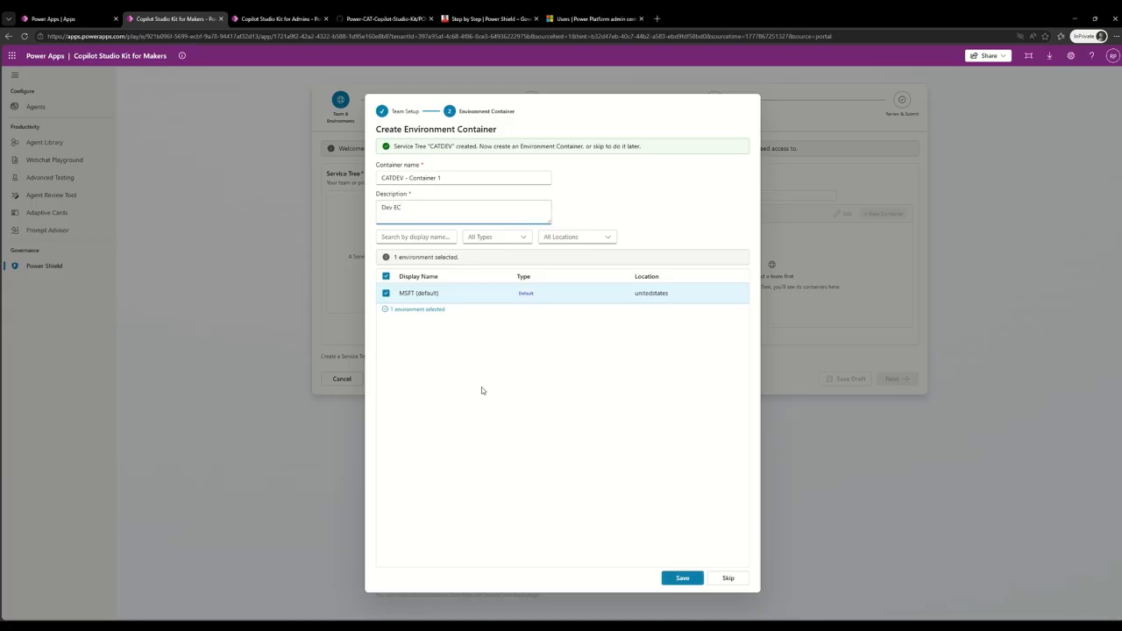
{"action": "left_click", "coordinate": [681, 578]}
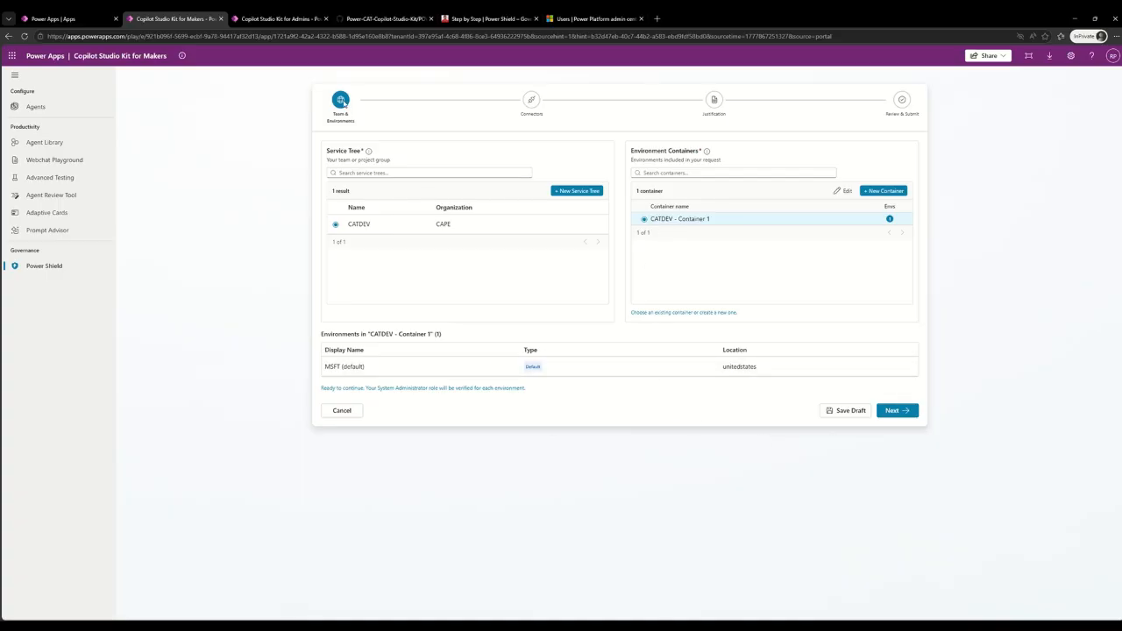
{"action": "left_click", "coordinate": [894, 410]}
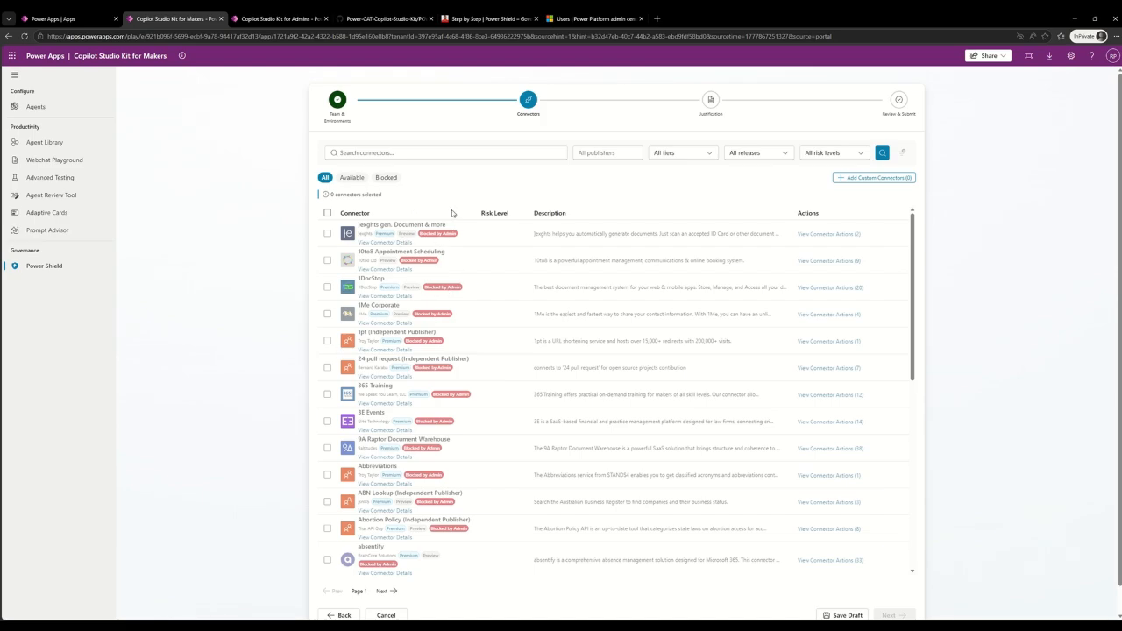
Filter the connector list to available ones and select the Asana and Amazon SQS connectors for the request.
{"action": "left_click", "coordinate": [351, 177]}
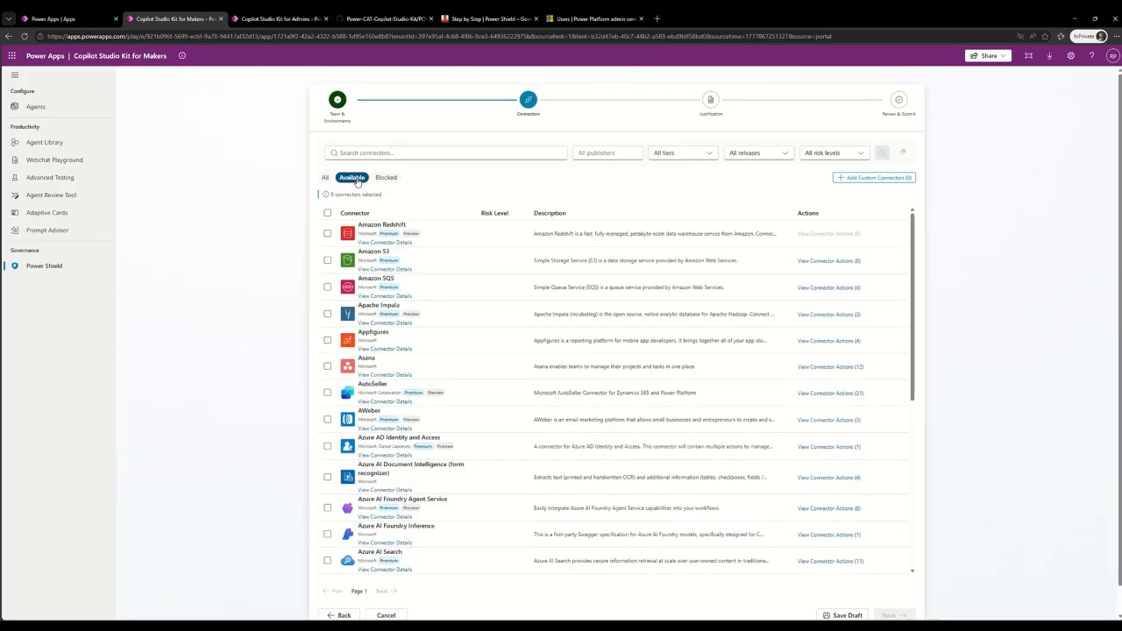
{"action": "scroll", "coordinate": [453, 351], "scroll_direction": "down", "scroll_amount": 5}
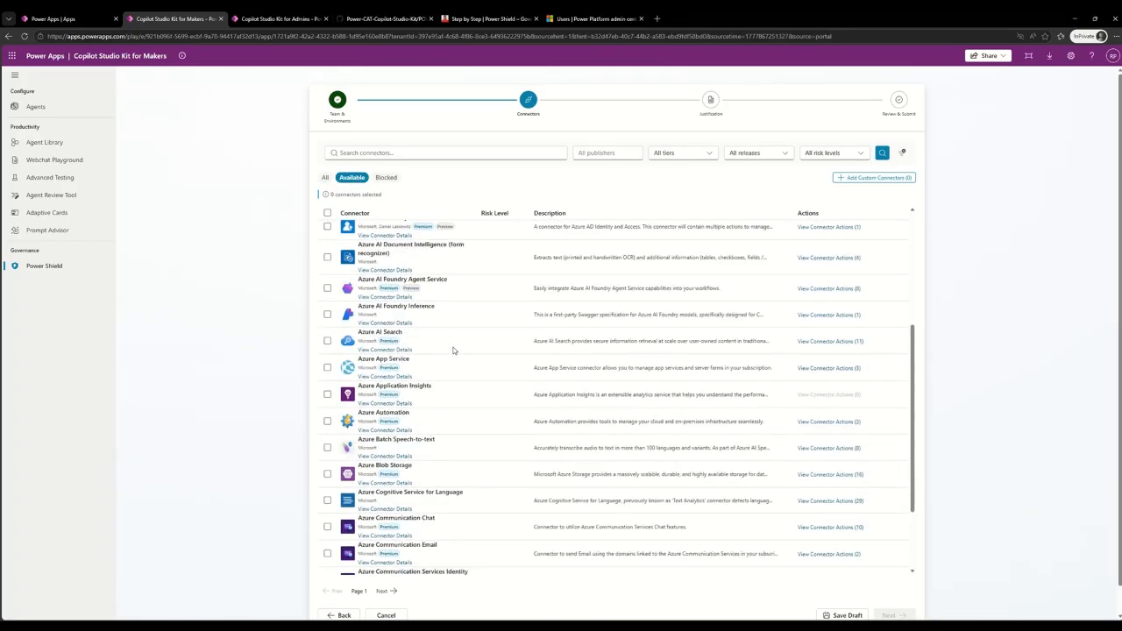
{"action": "scroll", "coordinate": [453, 350], "scroll_direction": "down", "scroll_amount": 3}
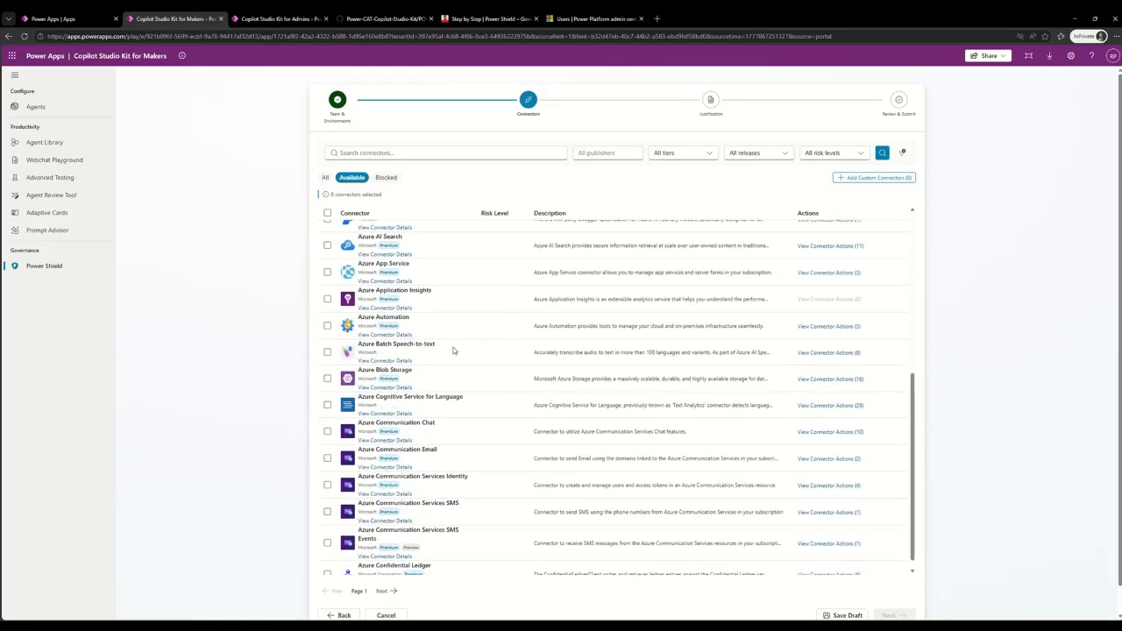
{"action": "scroll", "coordinate": [453, 350], "scroll_direction": "up", "scroll_amount": 5}
{"action": "scroll", "coordinate": [453, 351], "scroll_direction": "up", "scroll_amount": 1}
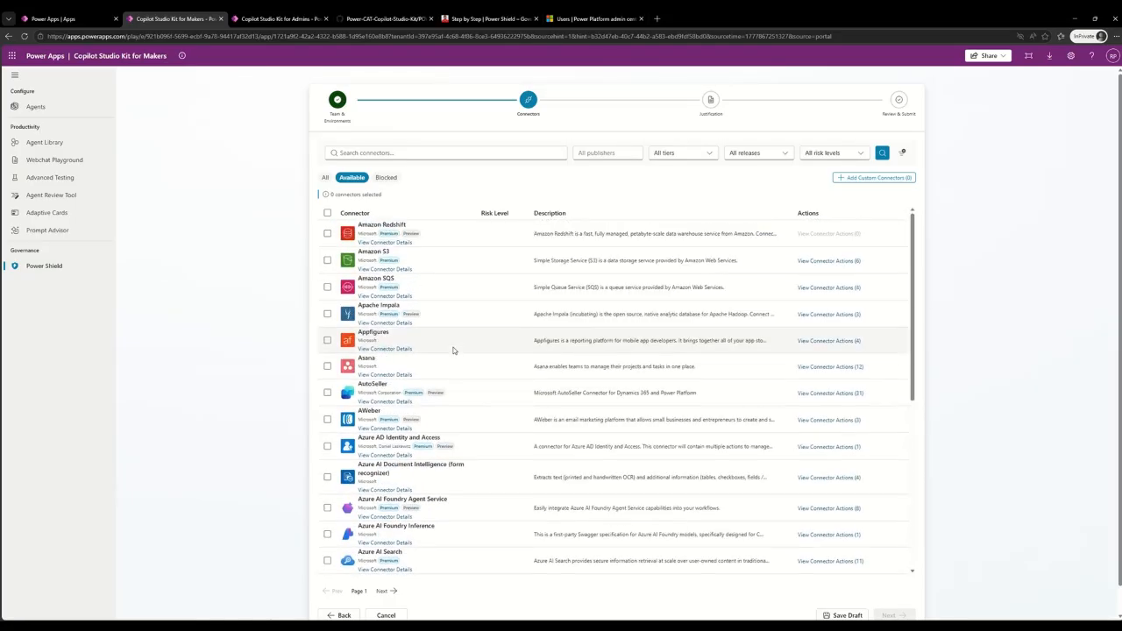
{"action": "left_click", "coordinate": [327, 368]}
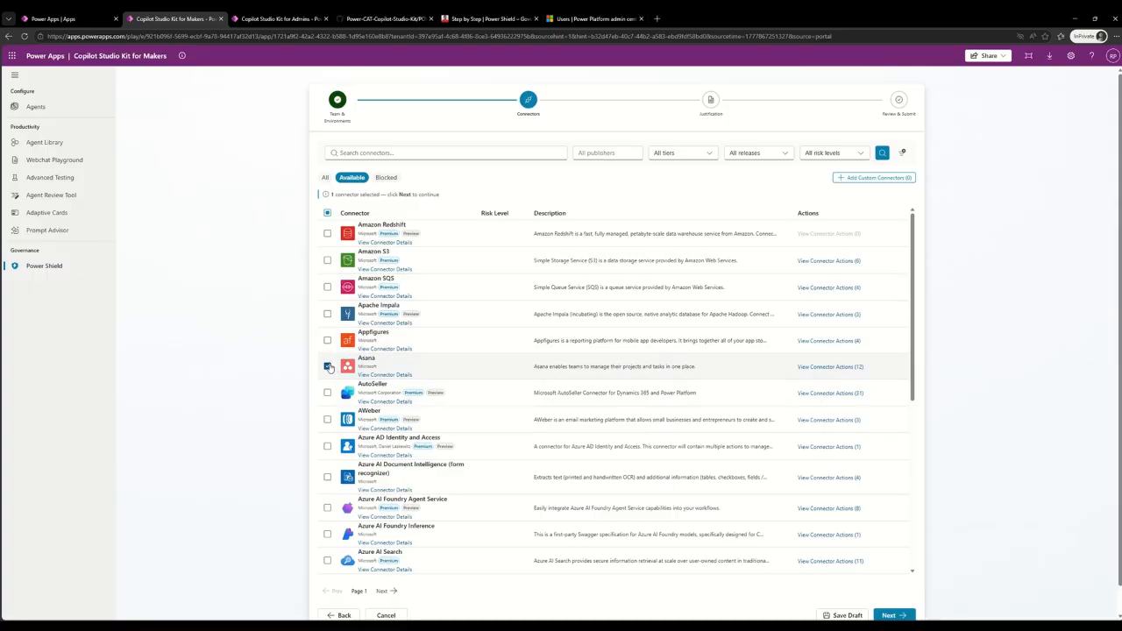
{"action": "left_click", "coordinate": [326, 288]}
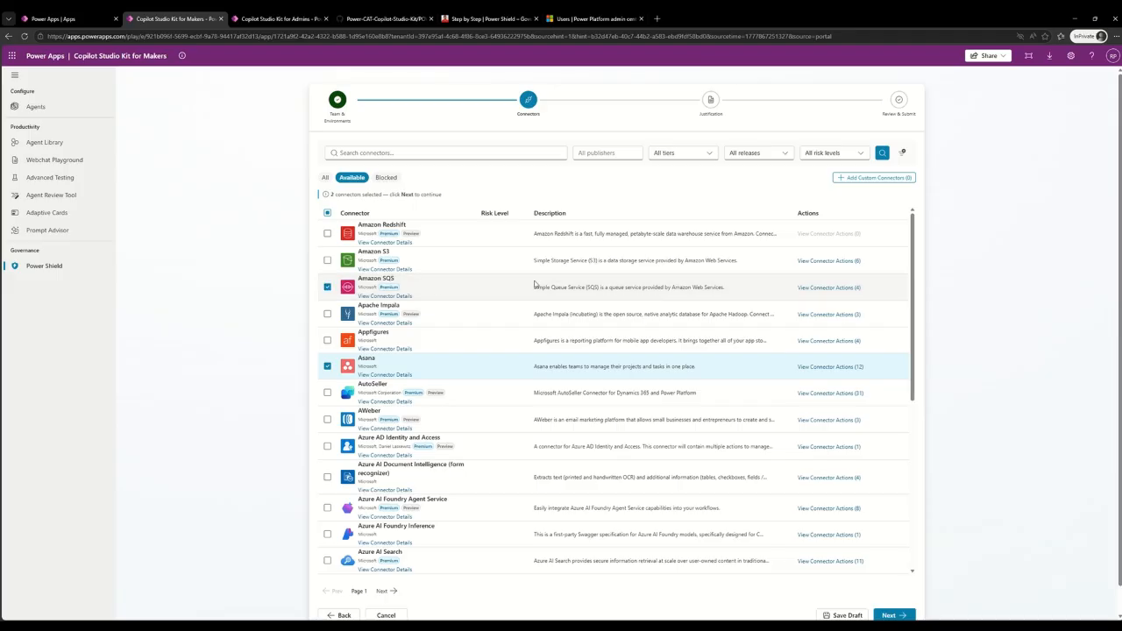
Block all Asana connector actions except Get task by ID (V2) and Get user by ID (V2), and save.
{"action": "left_click", "coordinate": [828, 367]}
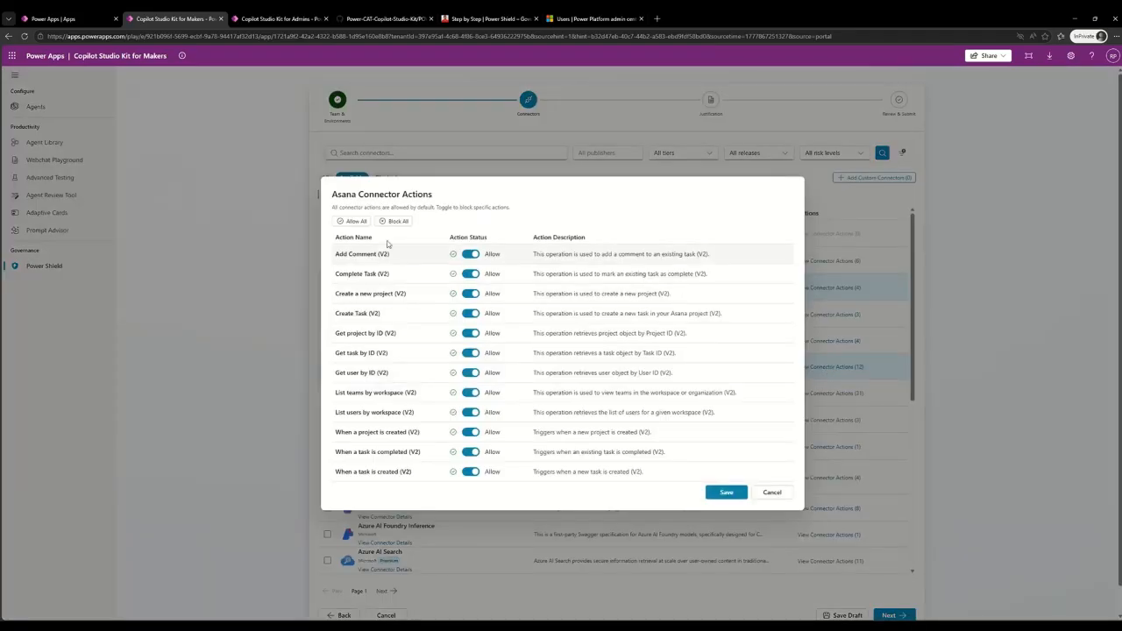
{"action": "left_click", "coordinate": [393, 221]}
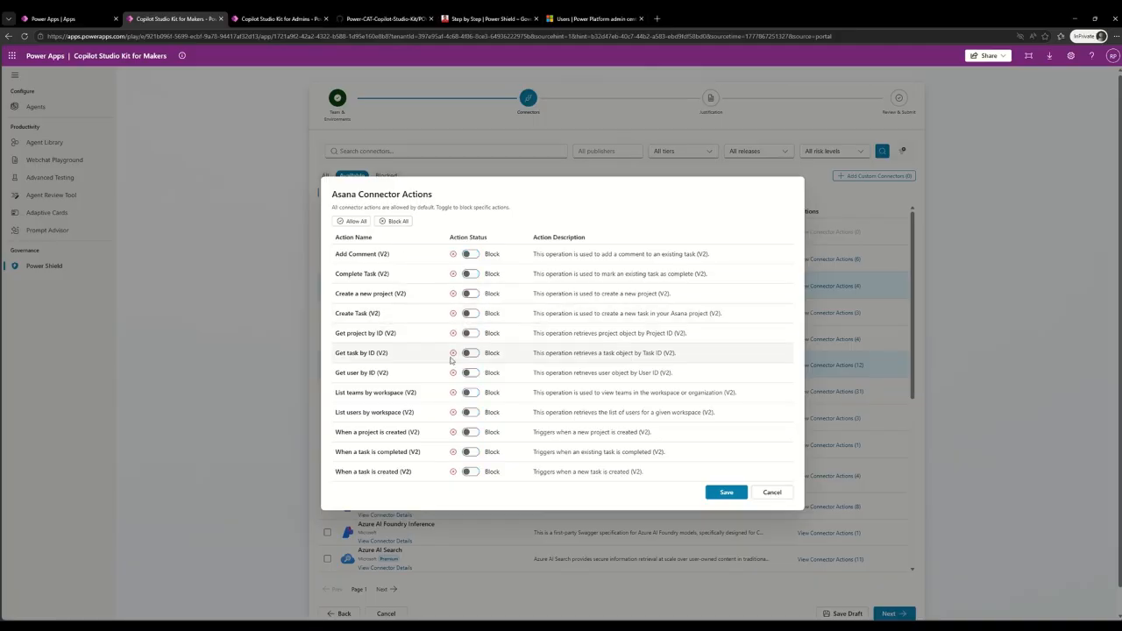
{"action": "left_click", "coordinate": [471, 353]}
{"action": "left_click", "coordinate": [473, 373]}
{"action": "left_click", "coordinate": [725, 492]}
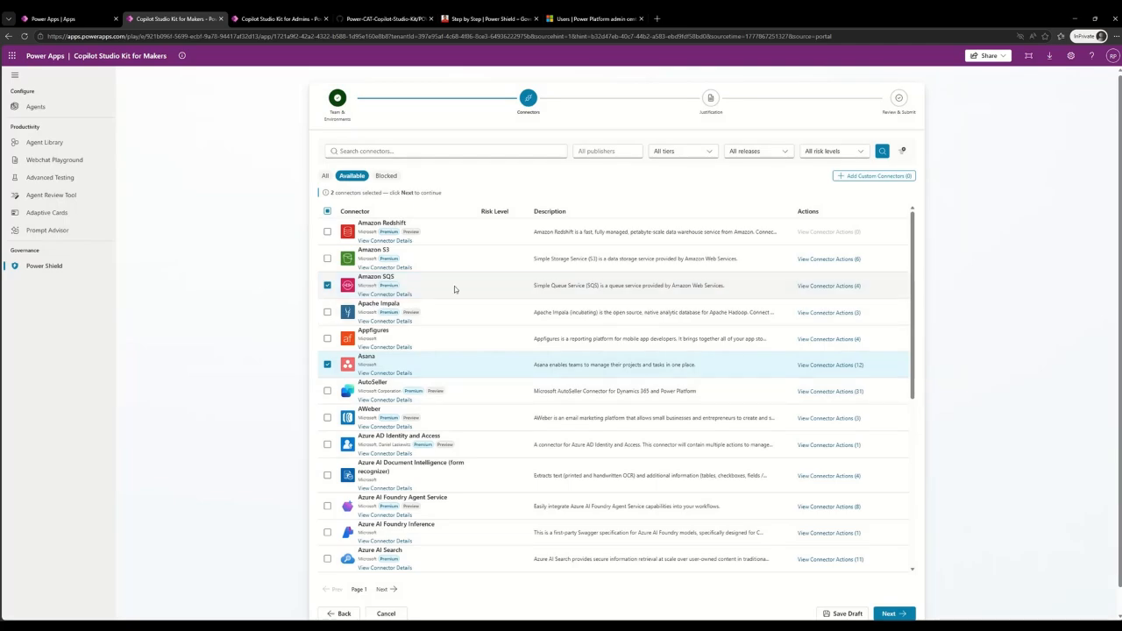
Block all Amazon SQS connector actions except "When messages are received from the SQS queue", save, and recheck them.
{"action": "left_click", "coordinate": [828, 286]}
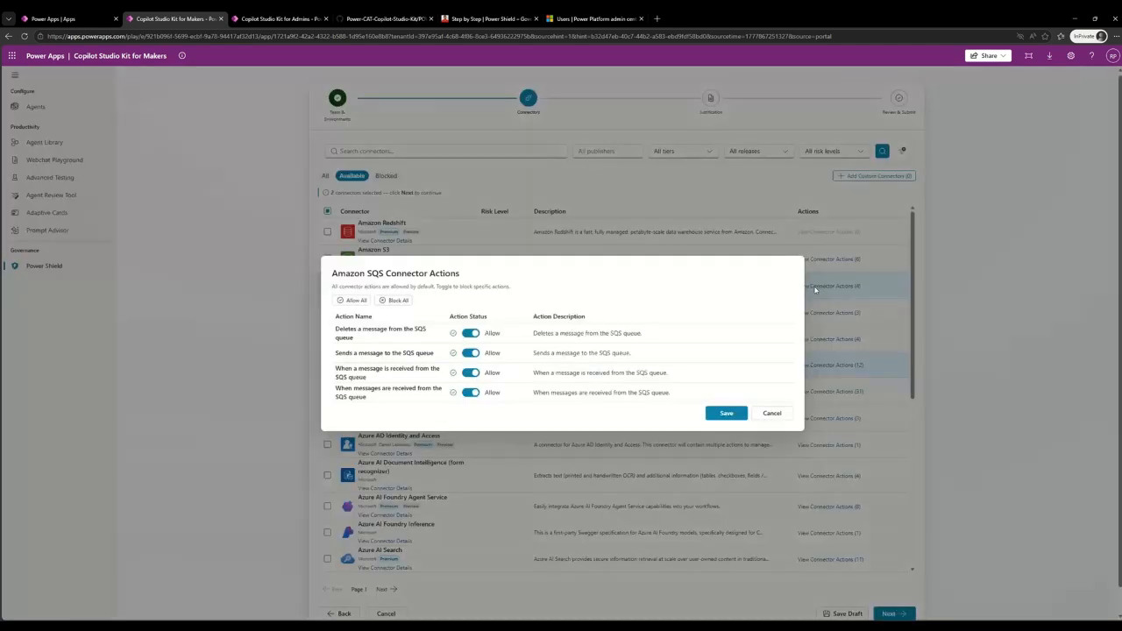
{"action": "left_click", "coordinate": [401, 301]}
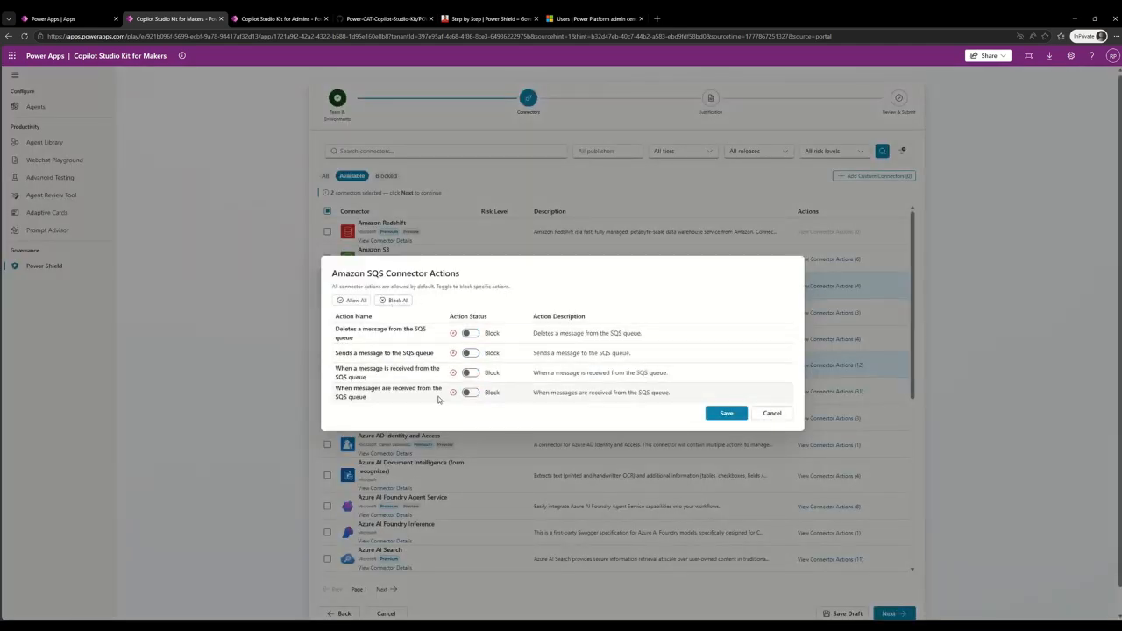
{"action": "left_click", "coordinate": [470, 393]}
{"action": "left_click", "coordinate": [727, 413]}
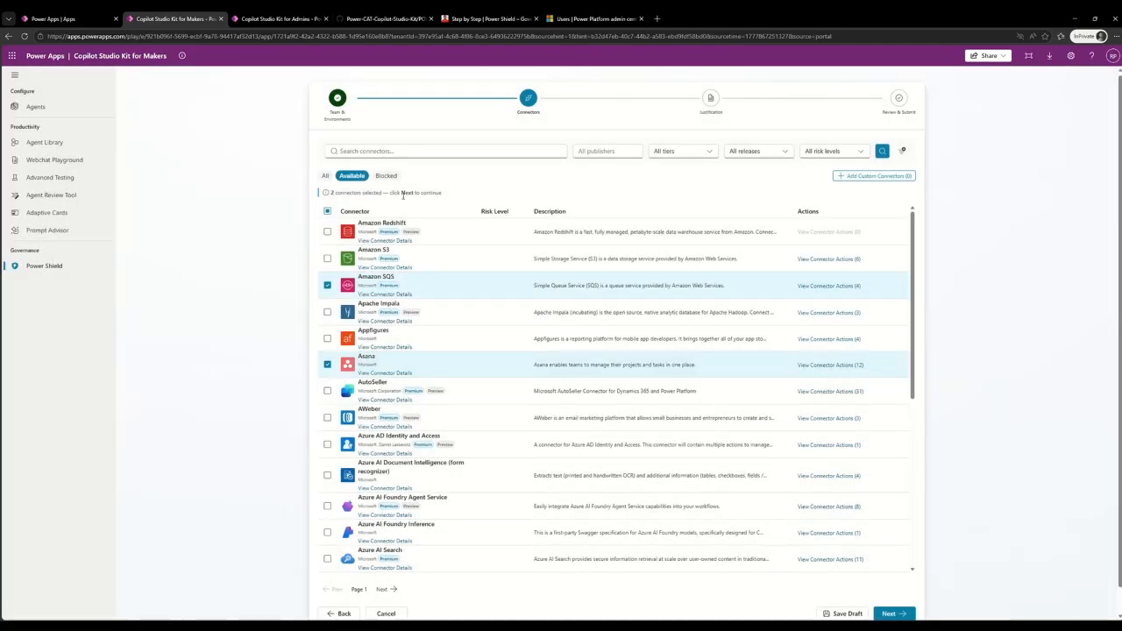
{"action": "left_click", "coordinate": [826, 289]}
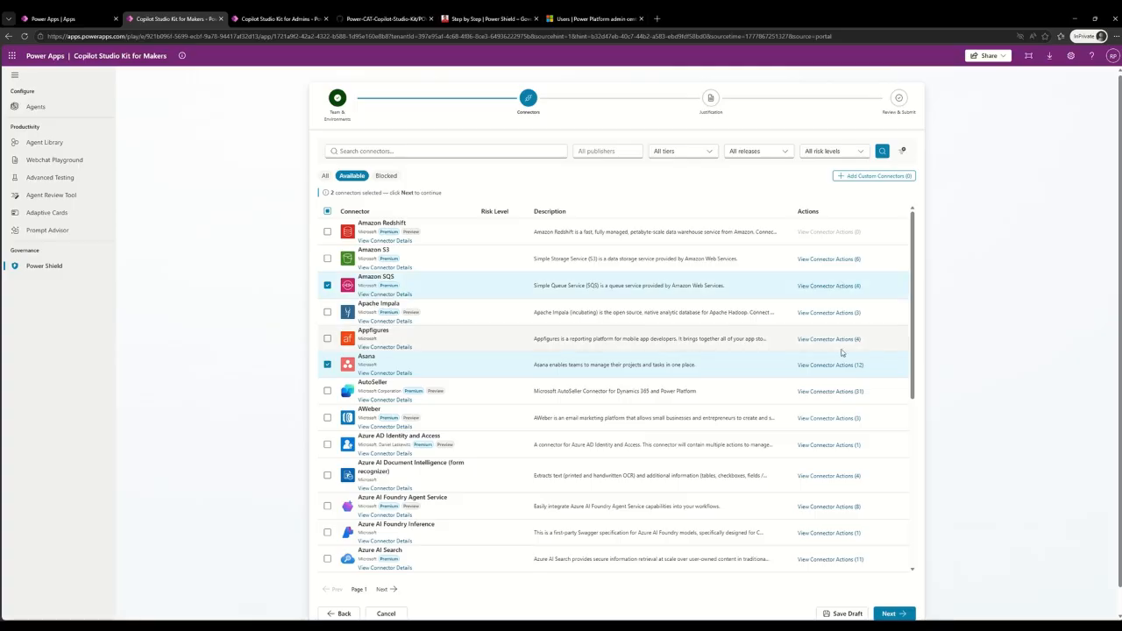
{"action": "left_click", "coordinate": [864, 176]}
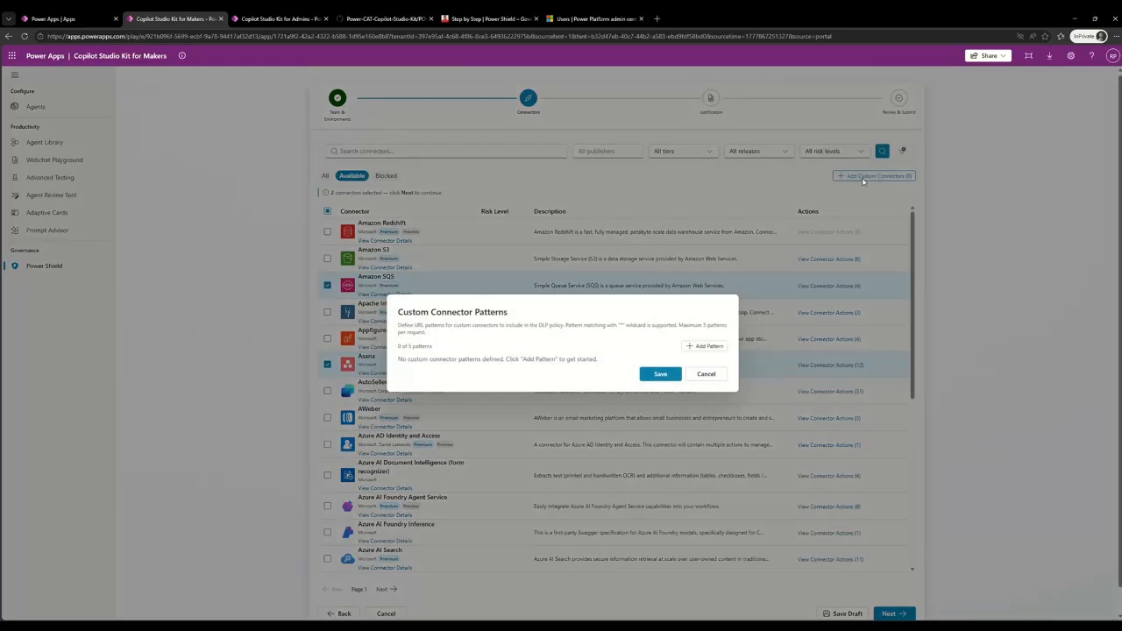
{"action": "left_click", "coordinate": [694, 348]}
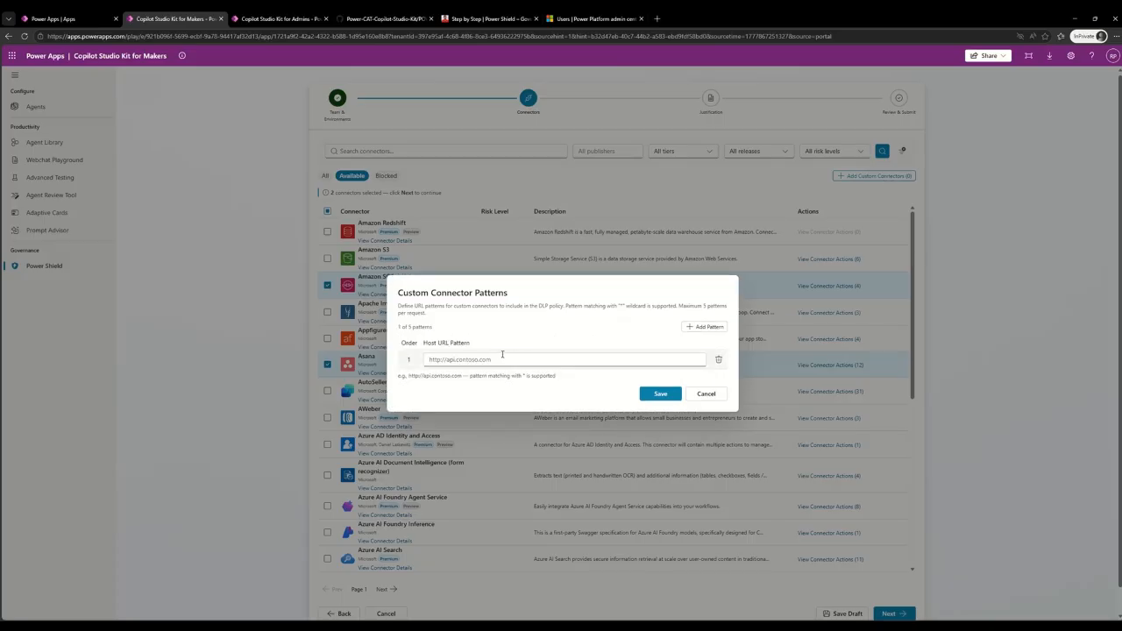
{"action": "left_click", "coordinate": [473, 358]}
{"action": "type", "text": "http://"}
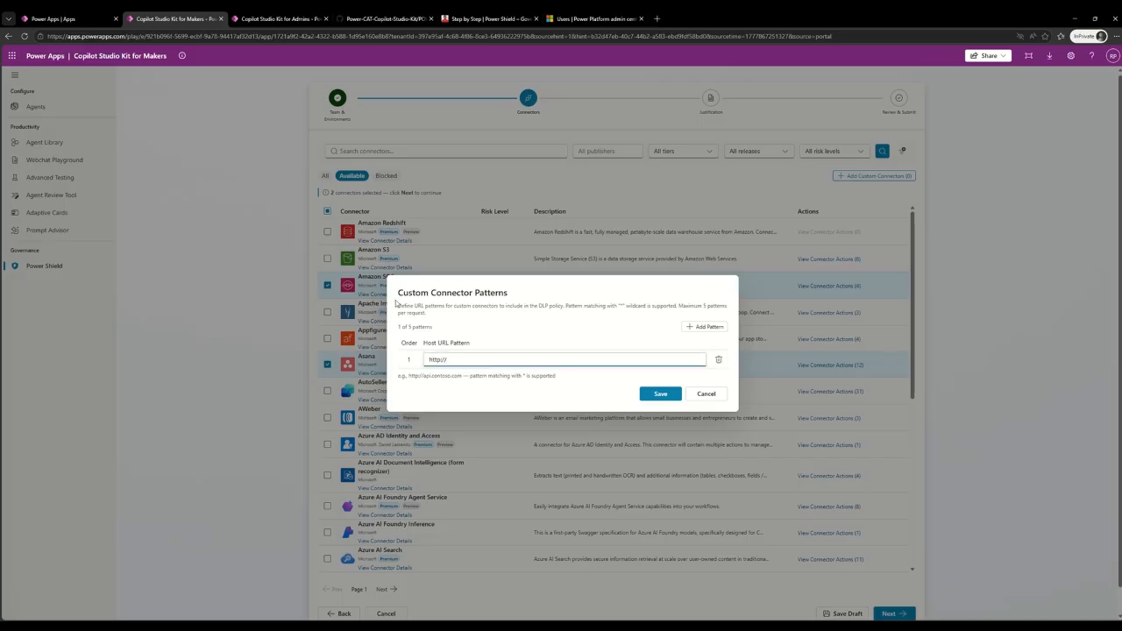
{"action": "left_click_drag", "start_coordinate": [400, 292], "coordinate": [512, 294]}
{"action": "left_click", "coordinate": [492, 360]}
{"action": "left_click", "coordinate": [702, 327]}
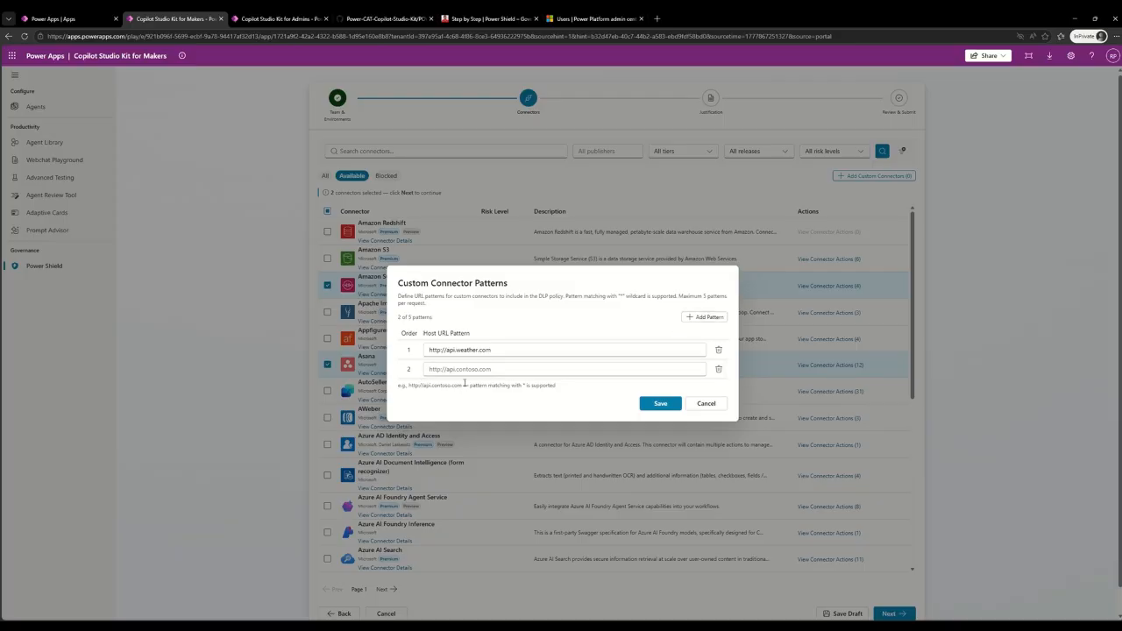
{"action": "left_click", "coordinate": [718, 369]}
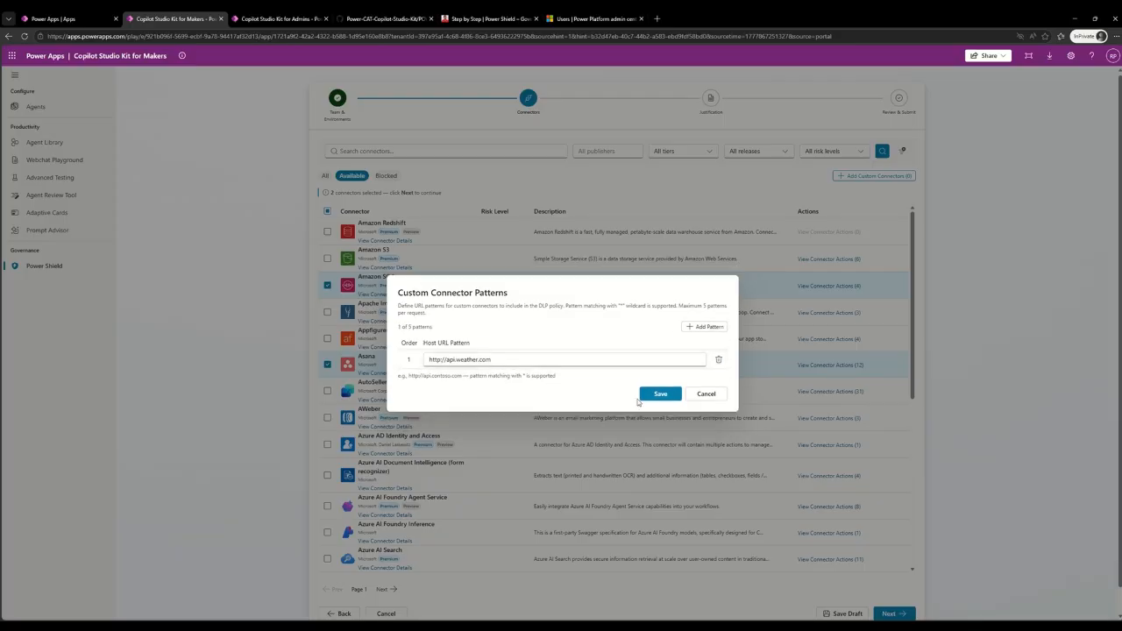
{"action": "left_click", "coordinate": [658, 391]}
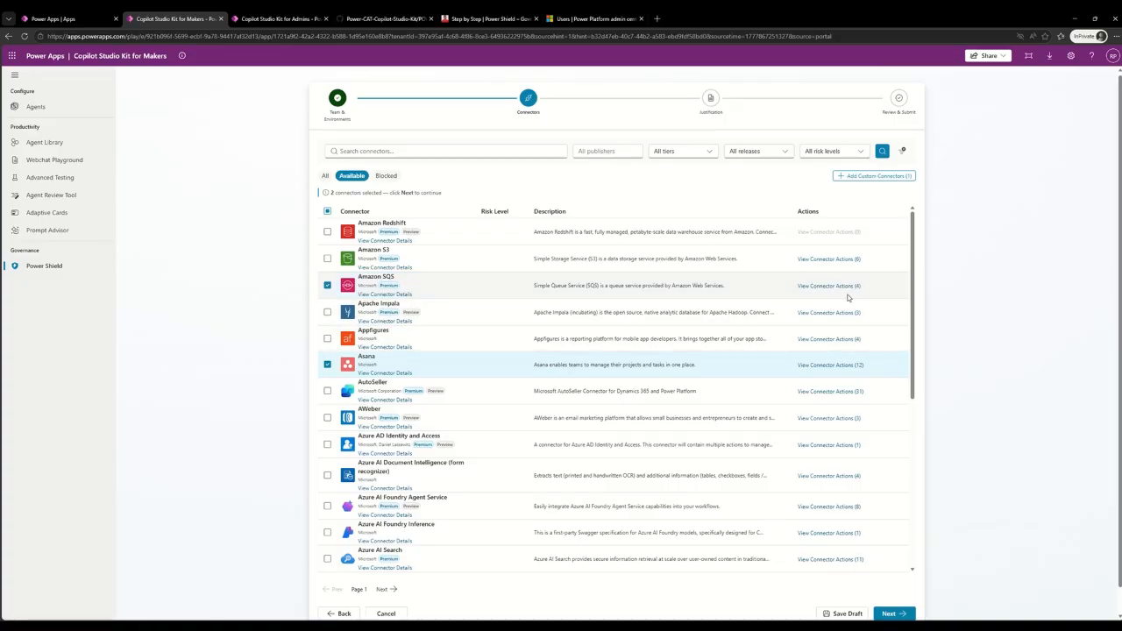
Look through the available connectors, their action counts and the tier filter options.
{"action": "scroll", "coordinate": [848, 434], "scroll_direction": "down", "scroll_amount": 2}
{"action": "scroll", "coordinate": [855, 425], "scroll_direction": "down", "scroll_amount": 4}
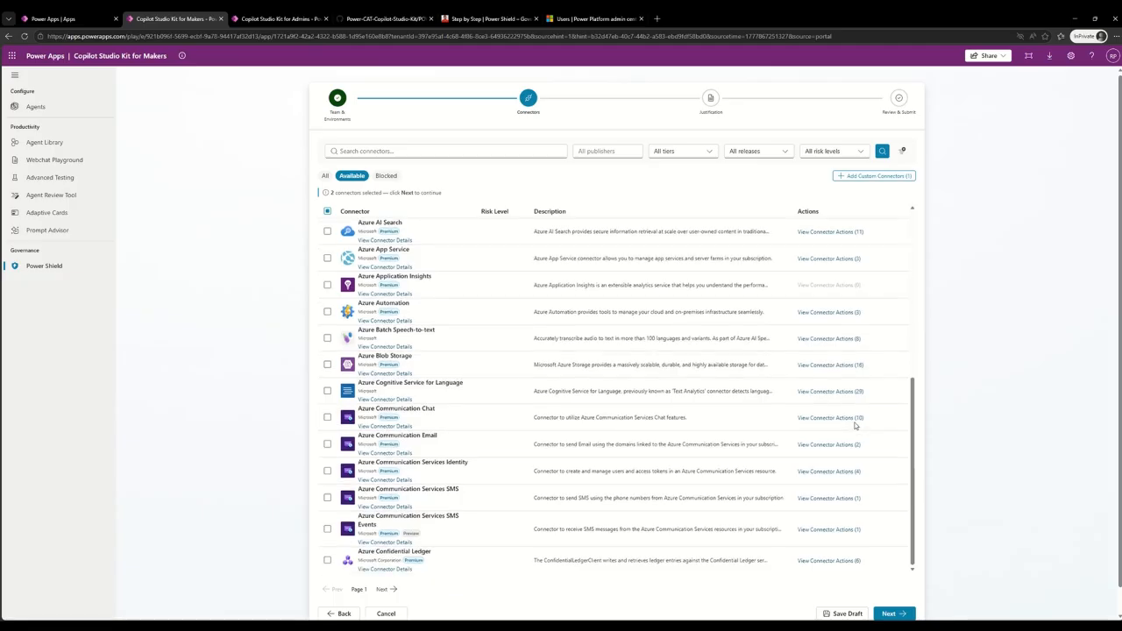
{"action": "scroll", "coordinate": [833, 403], "scroll_direction": "up", "scroll_amount": 6}
{"action": "left_click", "coordinate": [681, 151]}
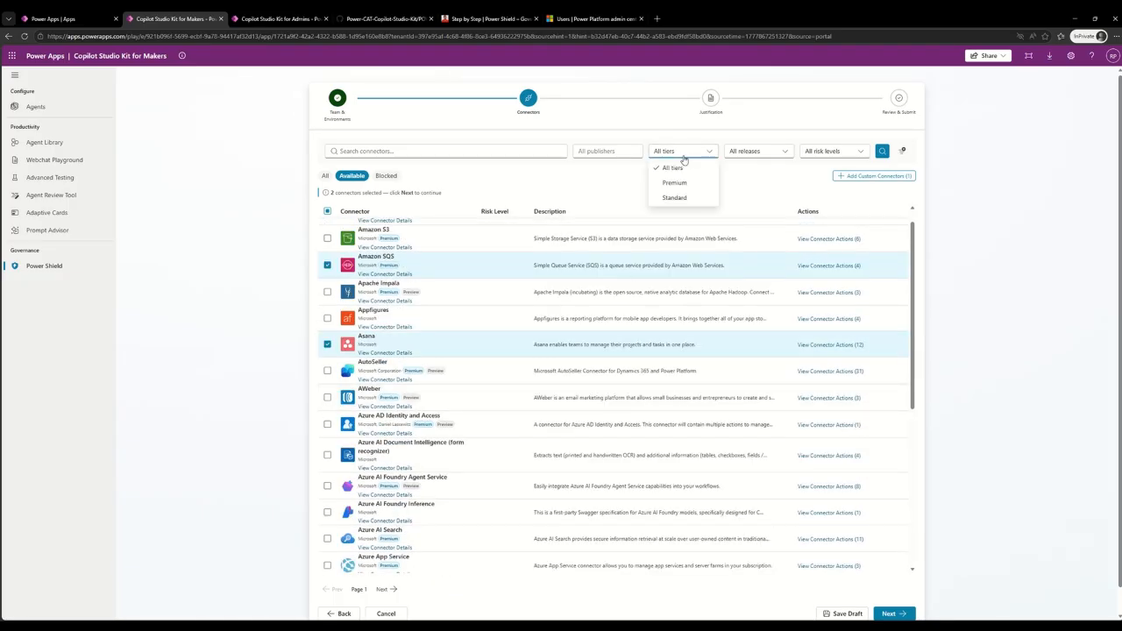
{"action": "left_click", "coordinate": [752, 181]}
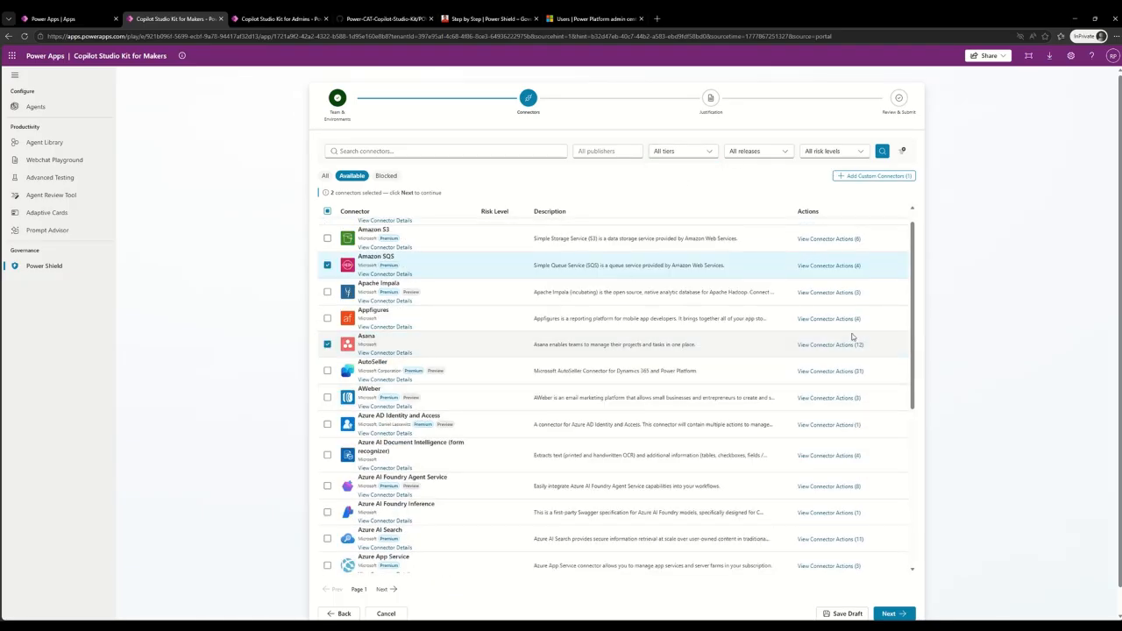
{"action": "scroll", "coordinate": [851, 337], "scroll_direction": "down", "scroll_amount": 6}
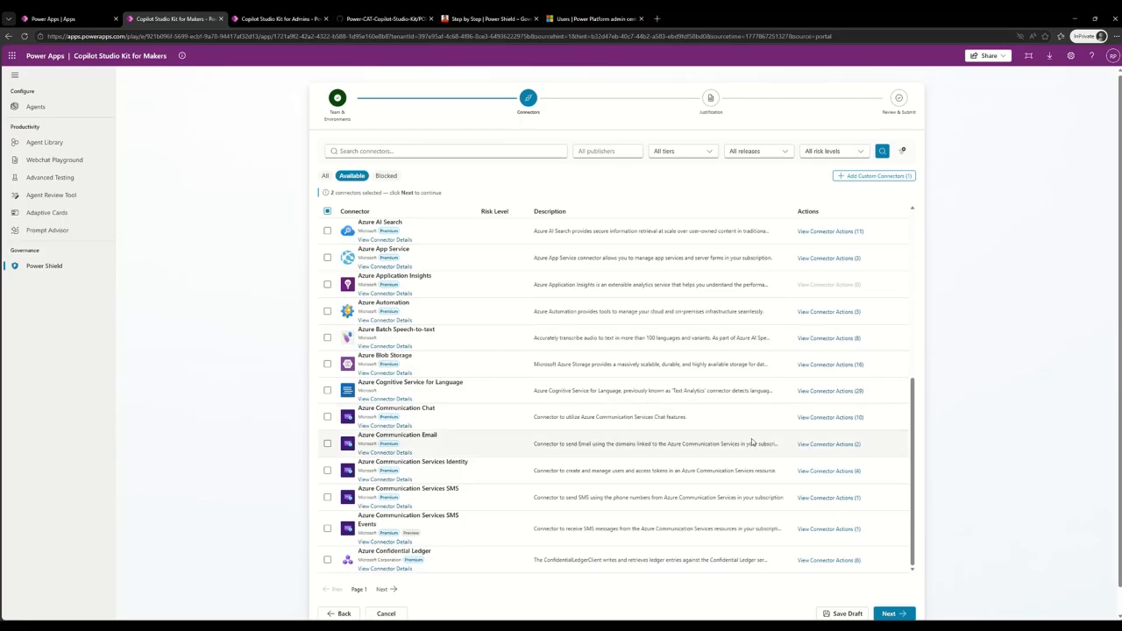
{"action": "scroll", "coordinate": [752, 443], "scroll_direction": "up", "scroll_amount": 3}
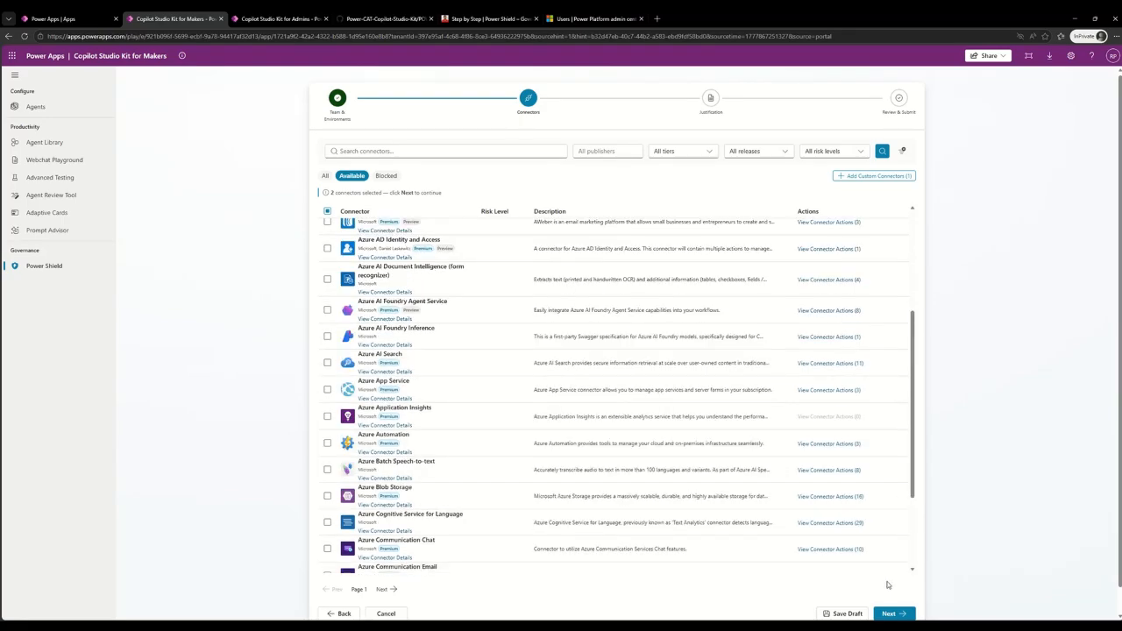
Review the selected connectors, blocked actions and custom connector pattern in the summary, and confirm them to continue to the justification.
{"action": "left_click", "coordinate": [889, 613]}
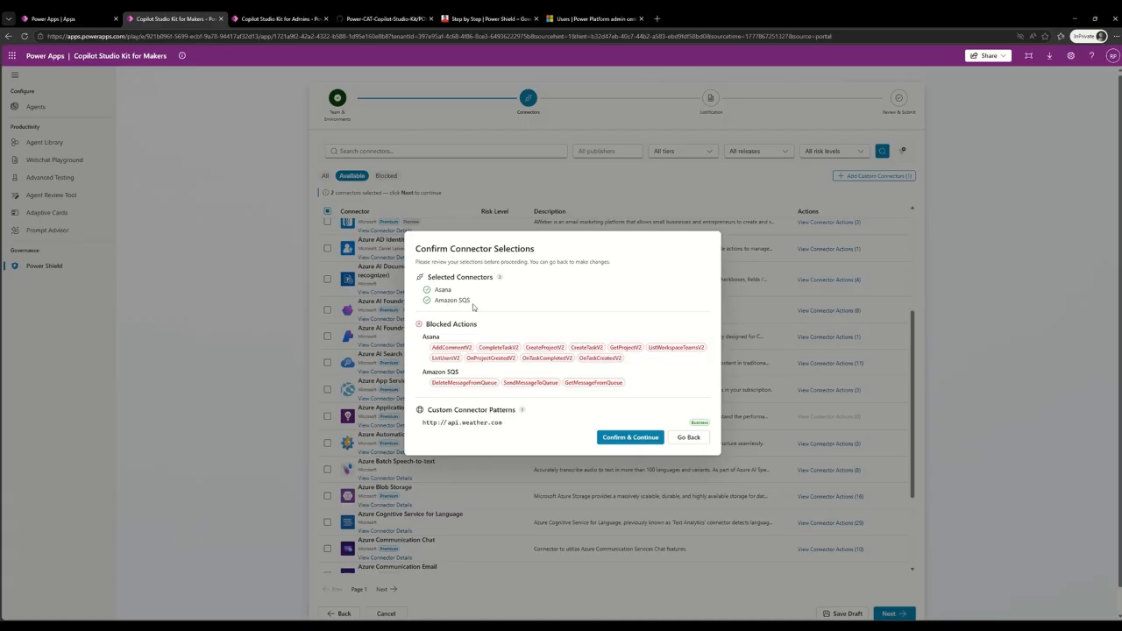
{"action": "left_click_drag", "start_coordinate": [472, 306], "coordinate": [431, 290]}
{"action": "left_click", "coordinate": [445, 349]}
{"action": "left_click_drag", "start_coordinate": [499, 422], "coordinate": [421, 424]}
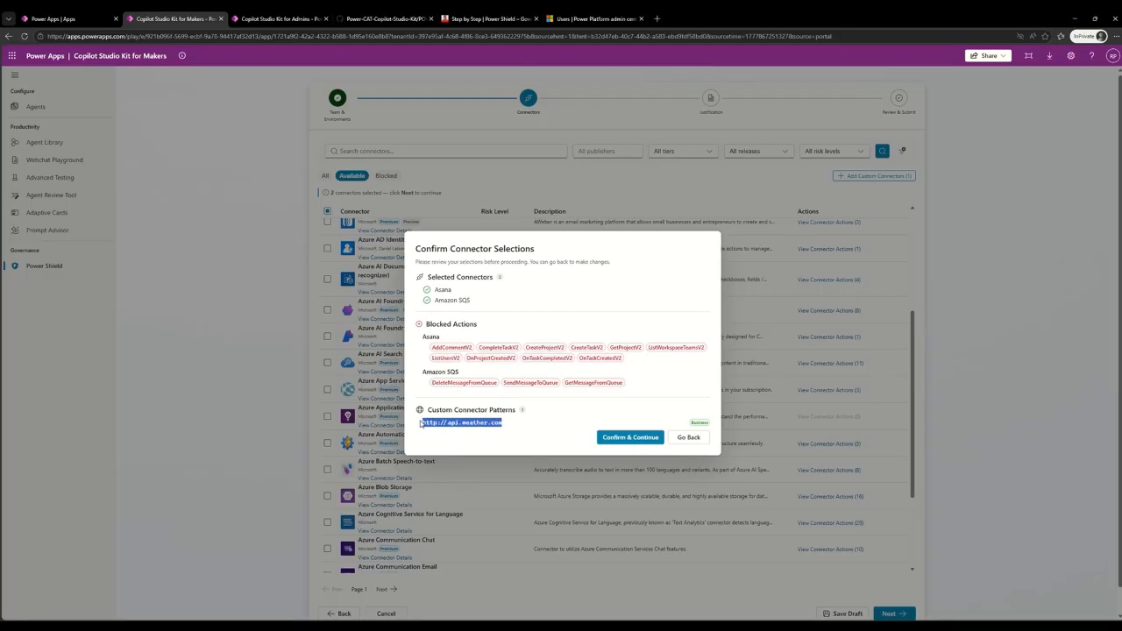
{"action": "left_click", "coordinate": [510, 426]}
{"action": "left_click", "coordinate": [624, 437]}
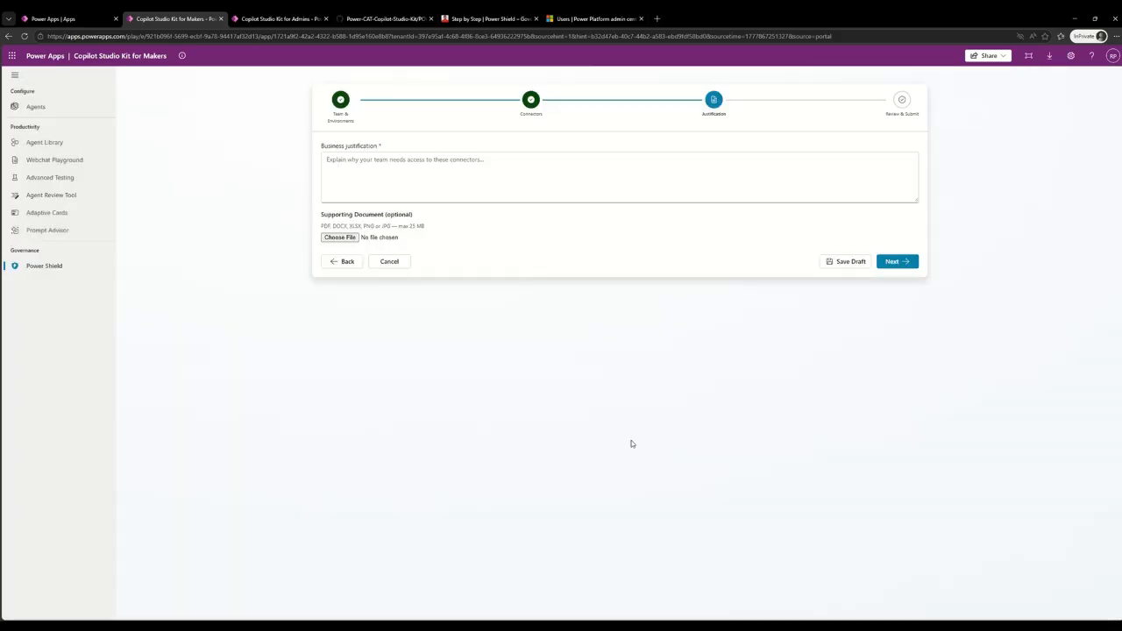
Enter the business justification "Need this for next week sales demo with contoso corp" and attach Power-Shield-Screen.png as supporting document.
{"action": "left_click", "coordinate": [392, 175]}
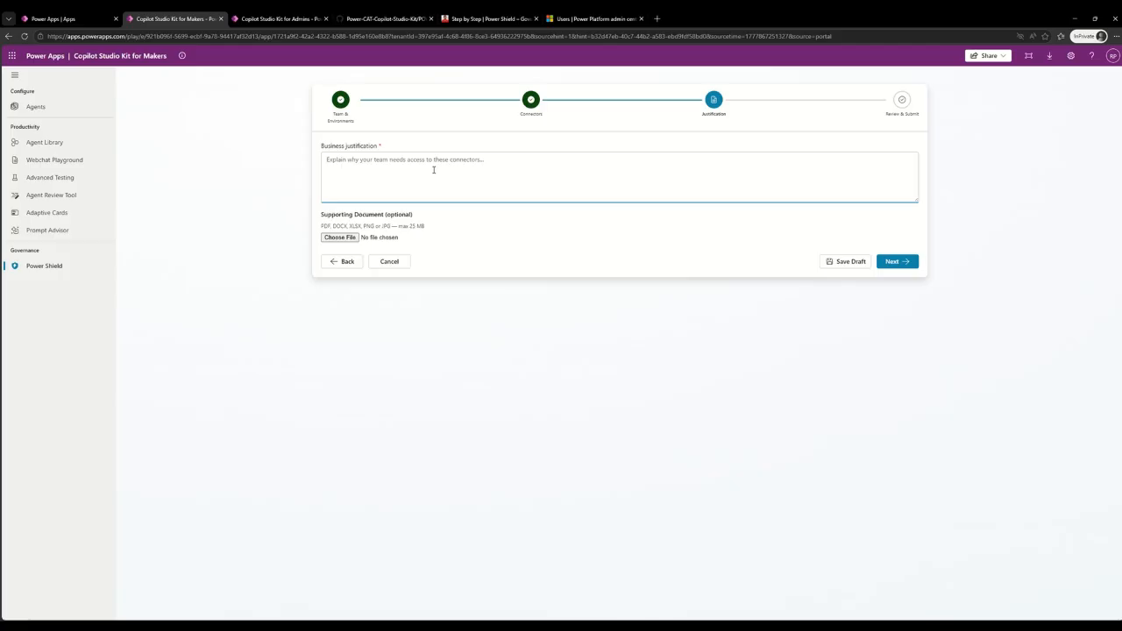
{"action": "type", "text": "Need this for next week sales demo with contoso corp"}
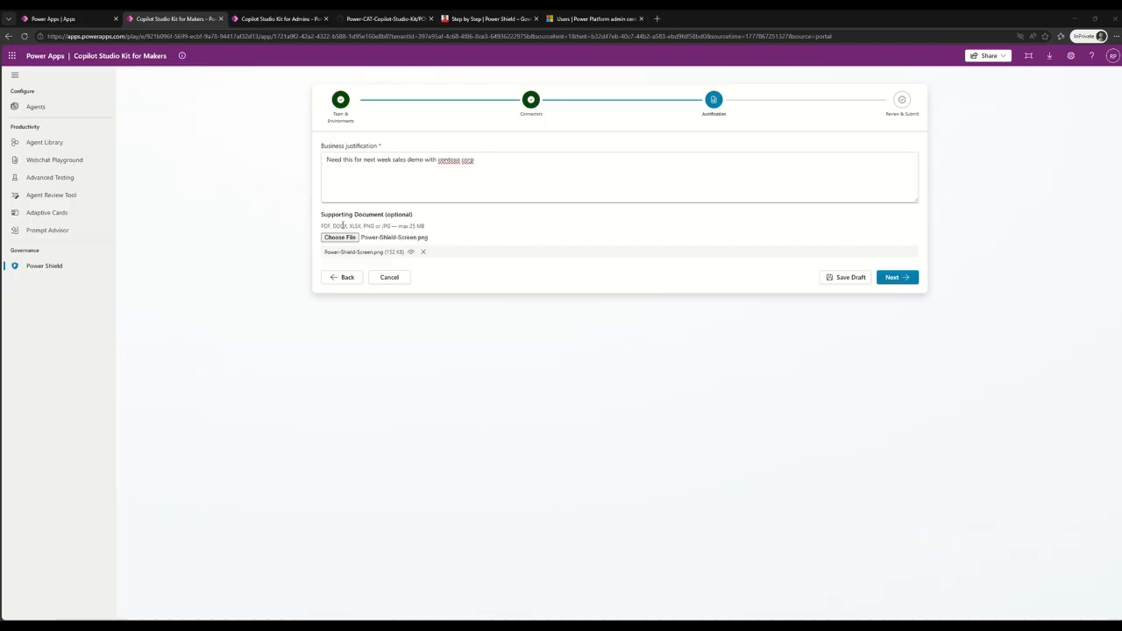
Preview the attached Power-Shield-Screen.png supporting document.
{"action": "left_click", "coordinate": [411, 252]}
{"action": "left_click", "coordinate": [120, 142]}
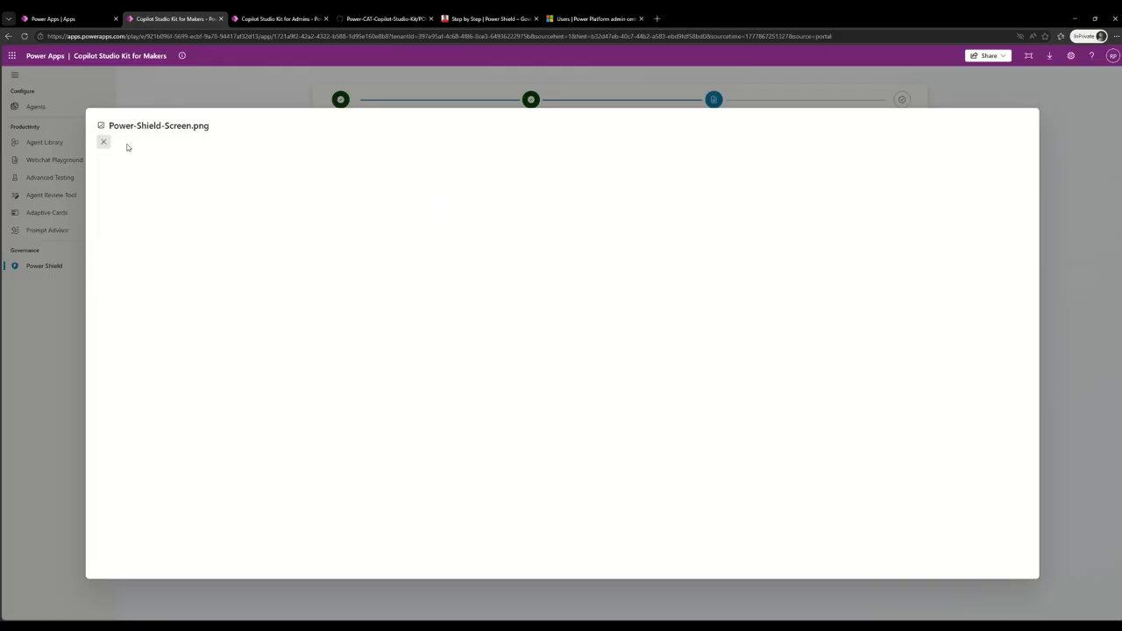
{"action": "left_click", "coordinate": [411, 251]}
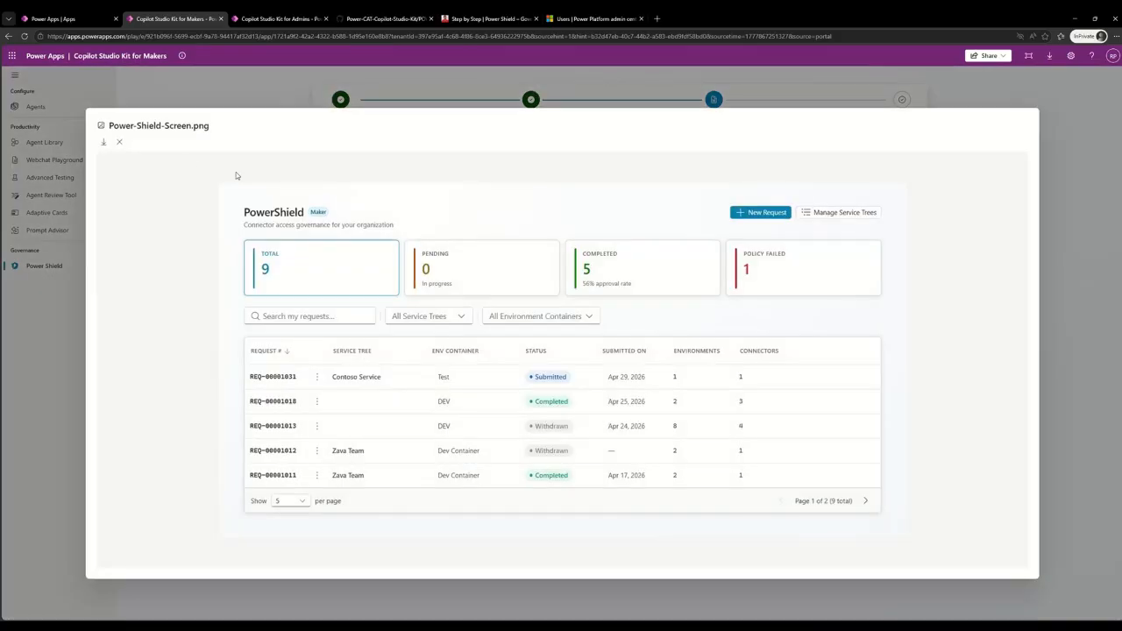
Close the document preview, continue to the final review, and check the Asana and Amazon SQS action rules, custom connector pattern and justification.
{"action": "left_click", "coordinate": [120, 141]}
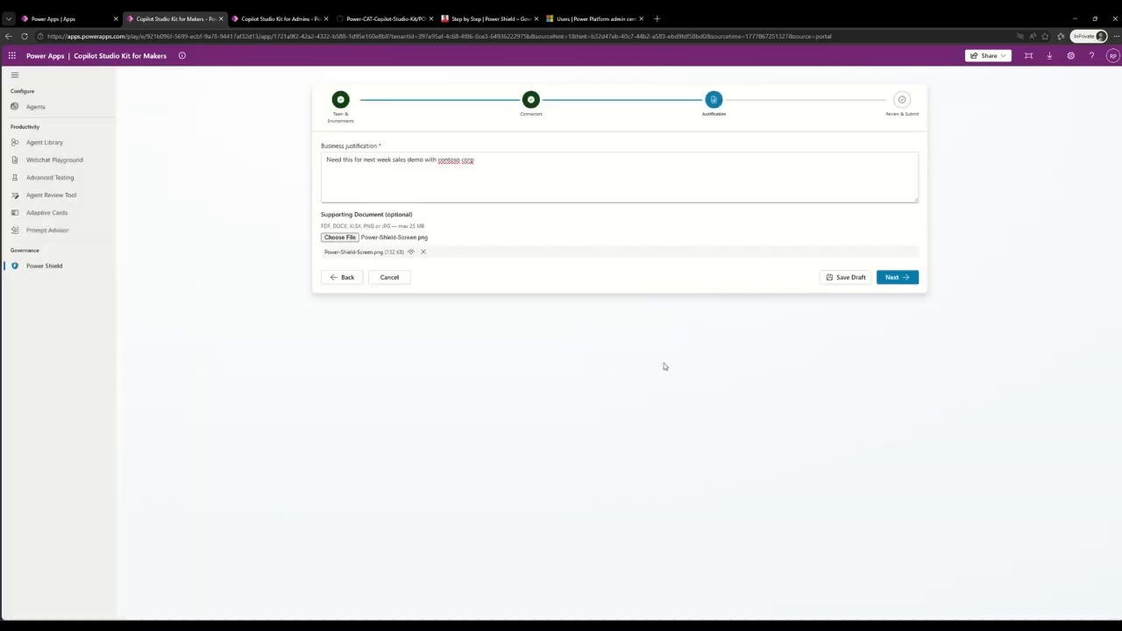
{"action": "left_click", "coordinate": [897, 277]}
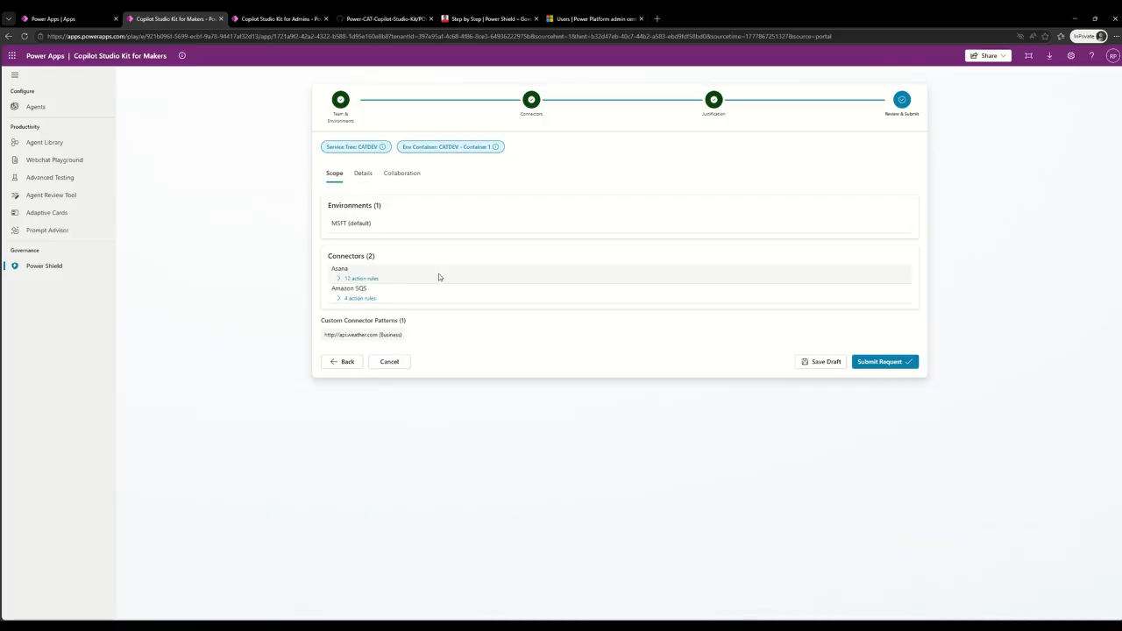
{"action": "left_click", "coordinate": [341, 278]}
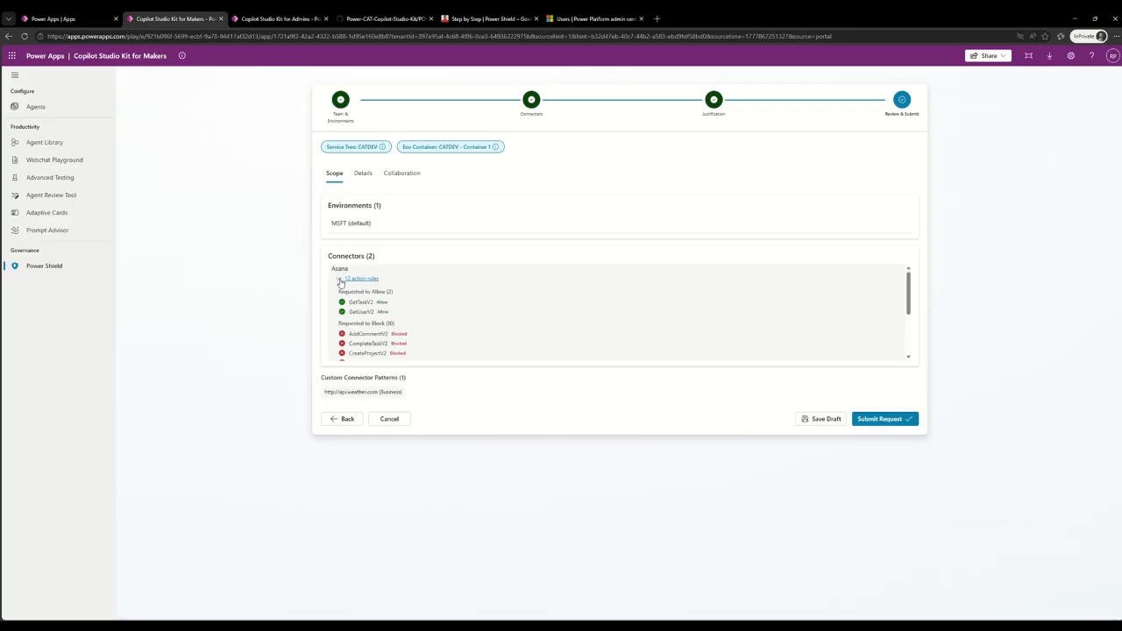
{"action": "scroll", "coordinate": [399, 317], "scroll_direction": "down", "scroll_amount": 5}
{"action": "scroll", "coordinate": [397, 316], "scroll_direction": "up", "scroll_amount": 5}
{"action": "left_click", "coordinate": [355, 279]}
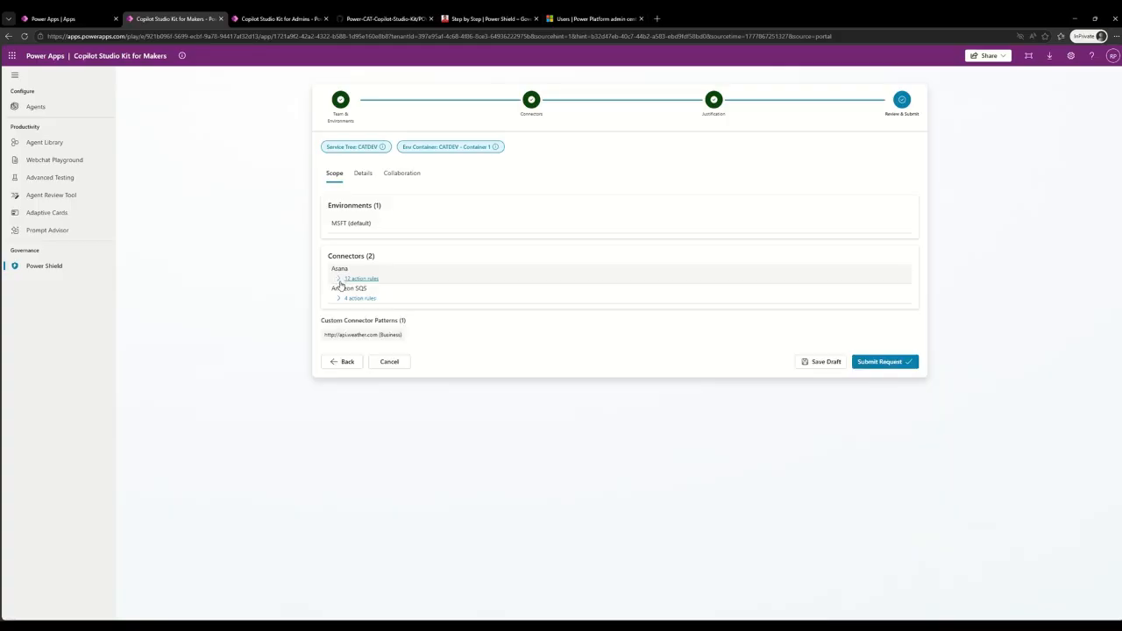
{"action": "left_click", "coordinate": [351, 298]}
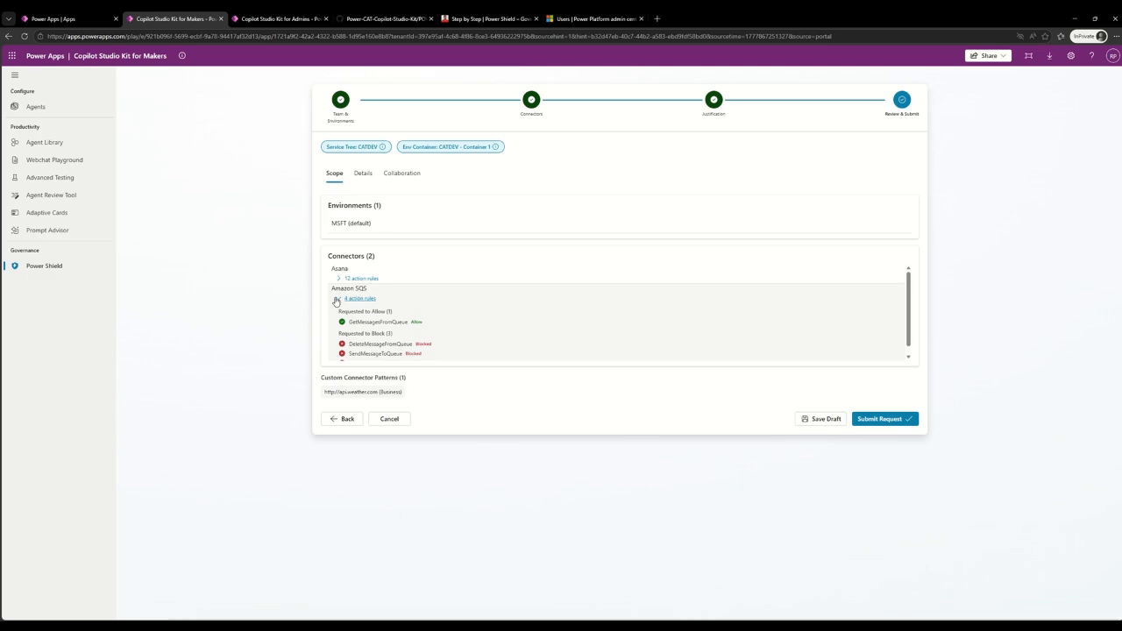
{"action": "left_click", "coordinate": [357, 298]}
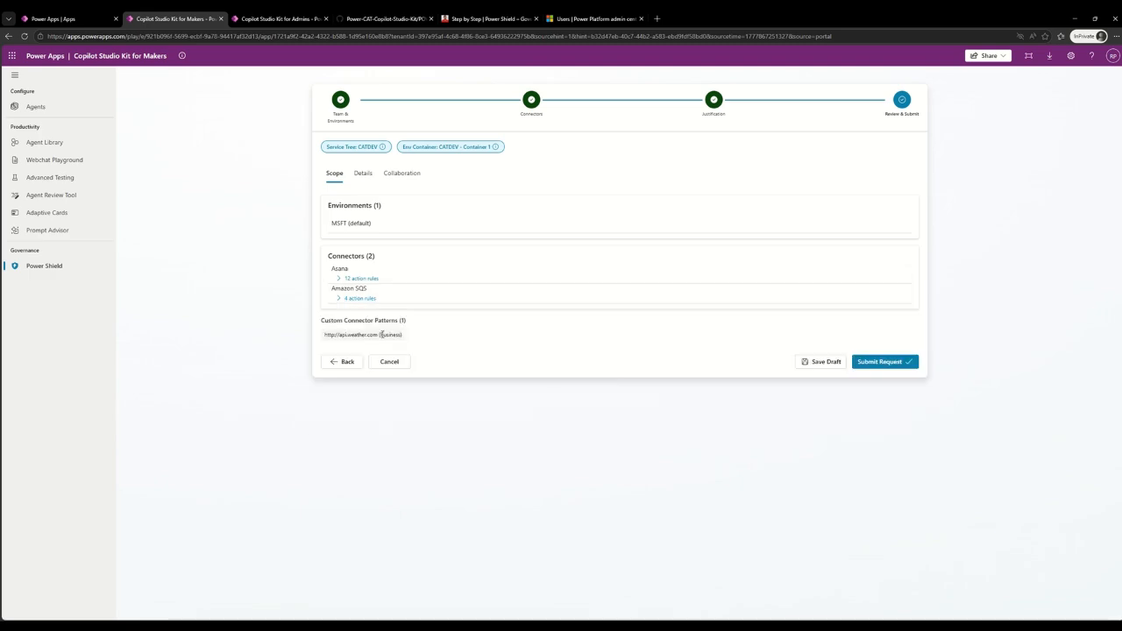
{"action": "left_click_drag", "start_coordinate": [409, 339], "coordinate": [323, 317]}
{"action": "left_click", "coordinate": [363, 173]}
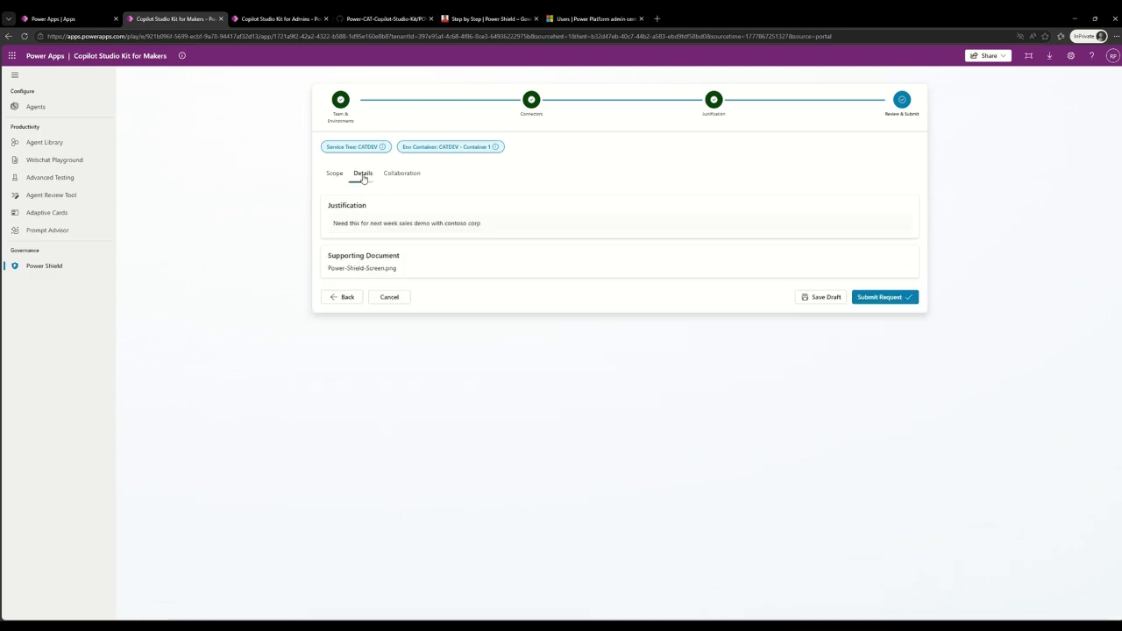
{"action": "left_click_drag", "start_coordinate": [332, 225], "coordinate": [504, 231]}
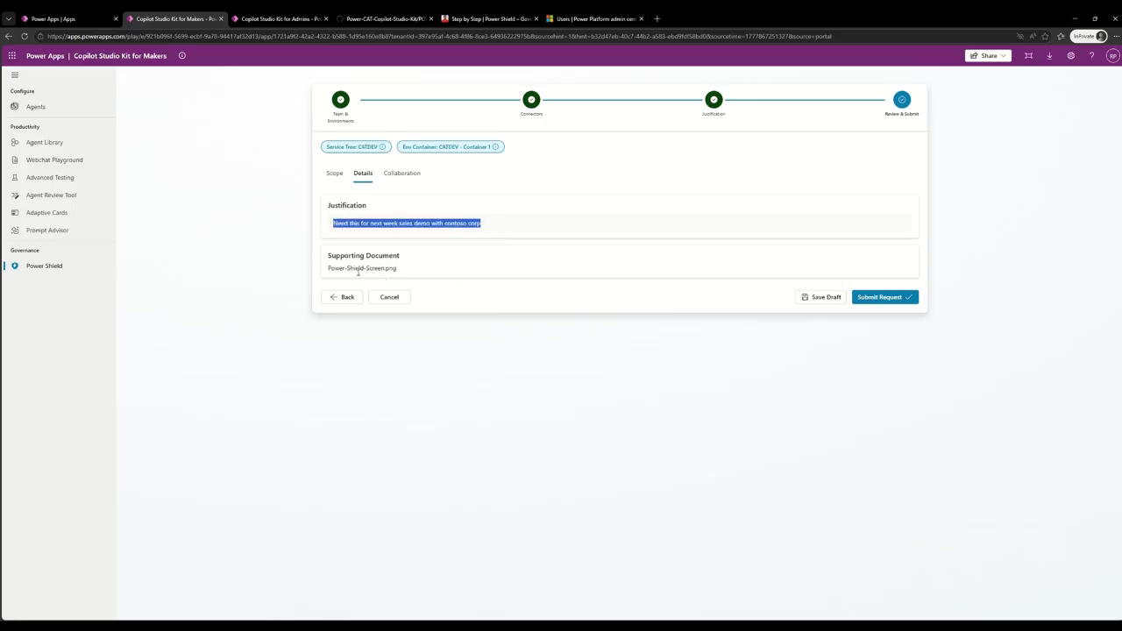
Add a co-owner to the request by entering the person's alias, and submit the request.
{"action": "left_click", "coordinate": [401, 174]}
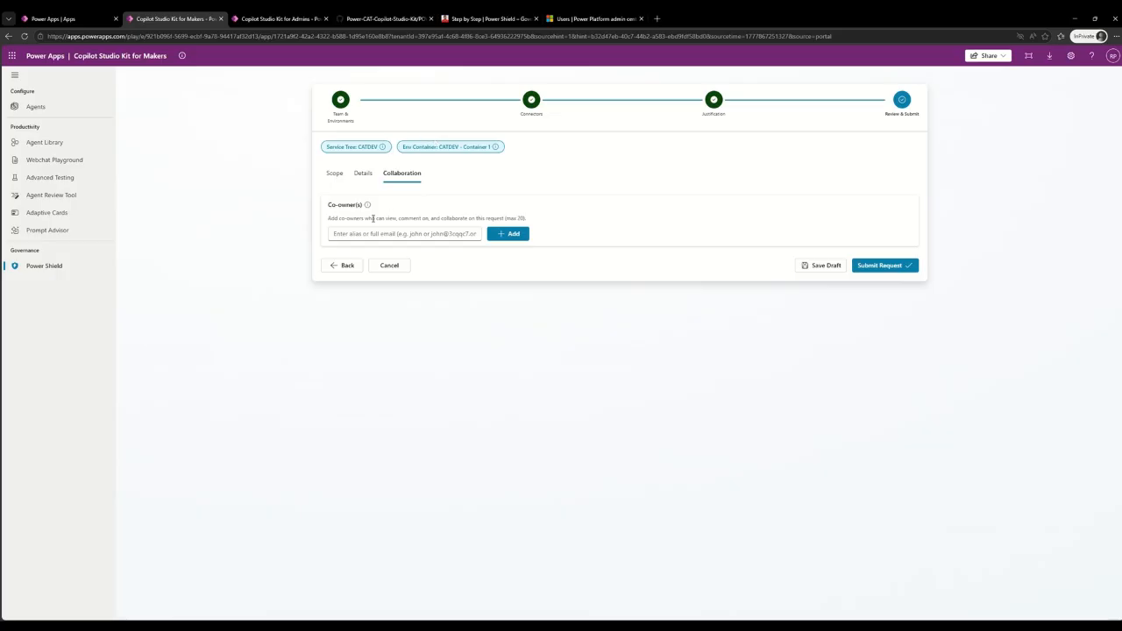
{"action": "left_click", "coordinate": [371, 232]}
{"action": "type", "text": "piyanshp"}
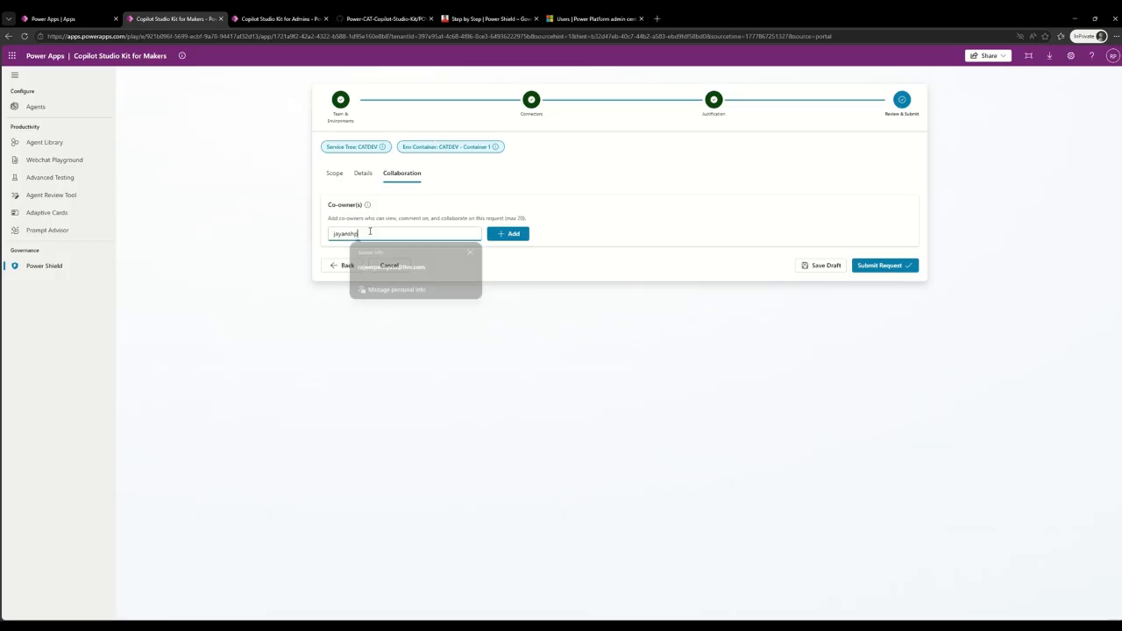
{"action": "left_click", "coordinate": [524, 238]}
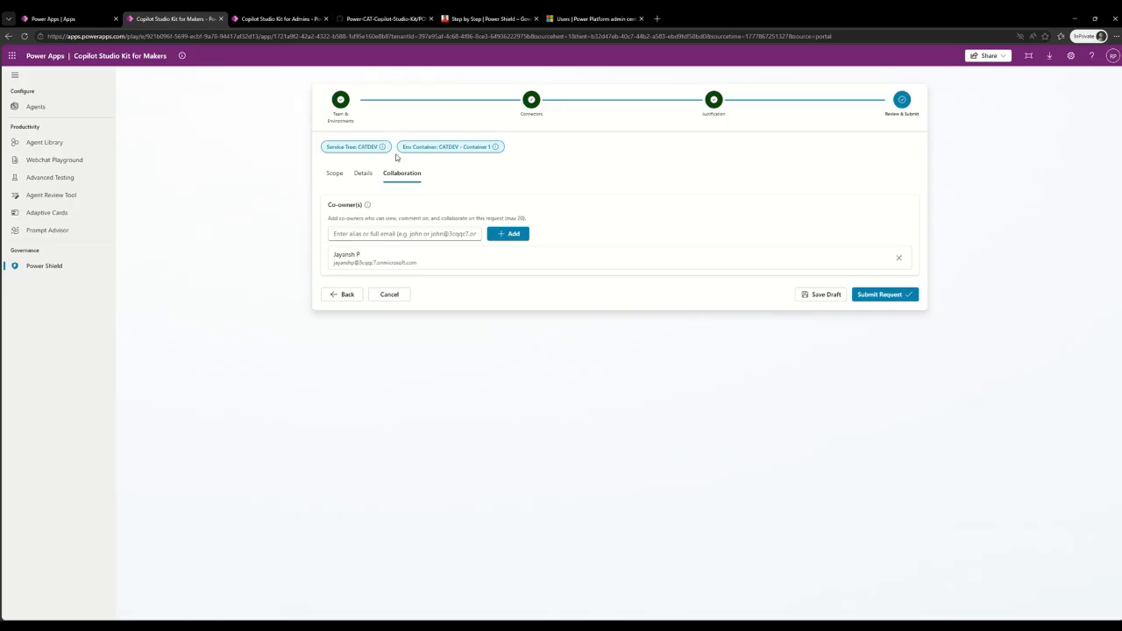
{"action": "left_click", "coordinate": [883, 295]}
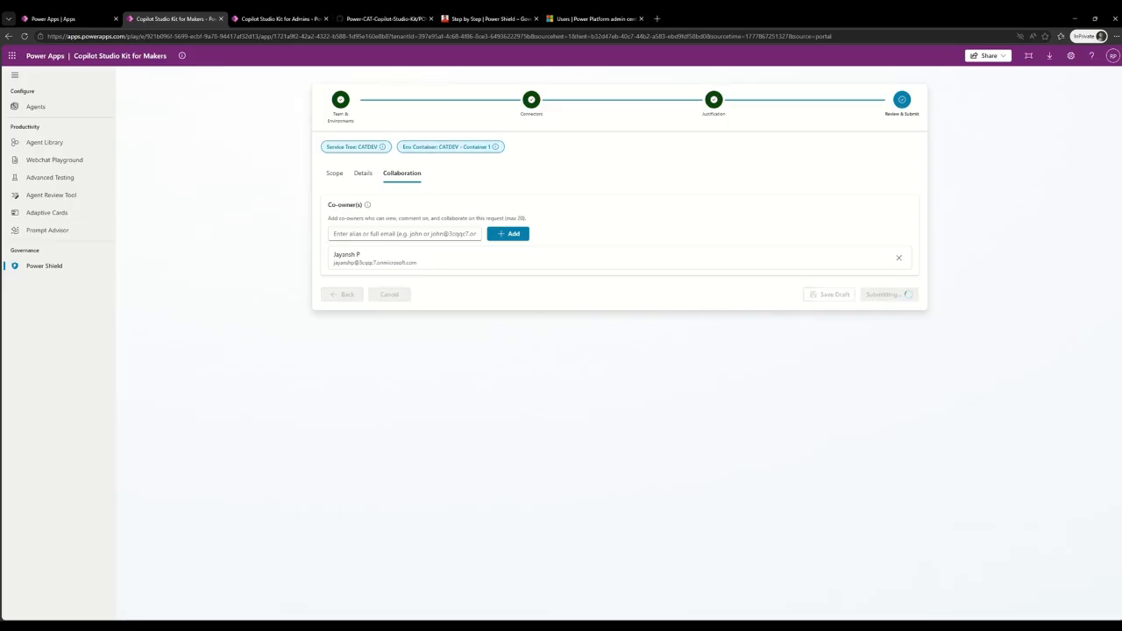
{"action": "left_click_drag", "start_coordinate": [1038, 100], "coordinate": [1002, 89]}
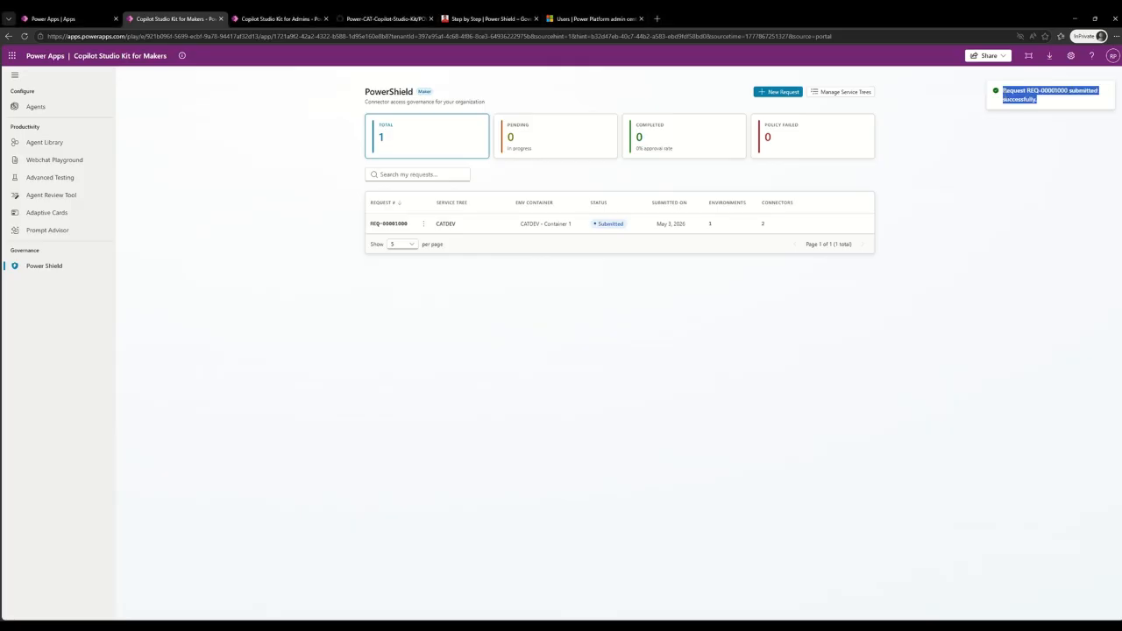
{"action": "left_click", "coordinate": [966, 244]}
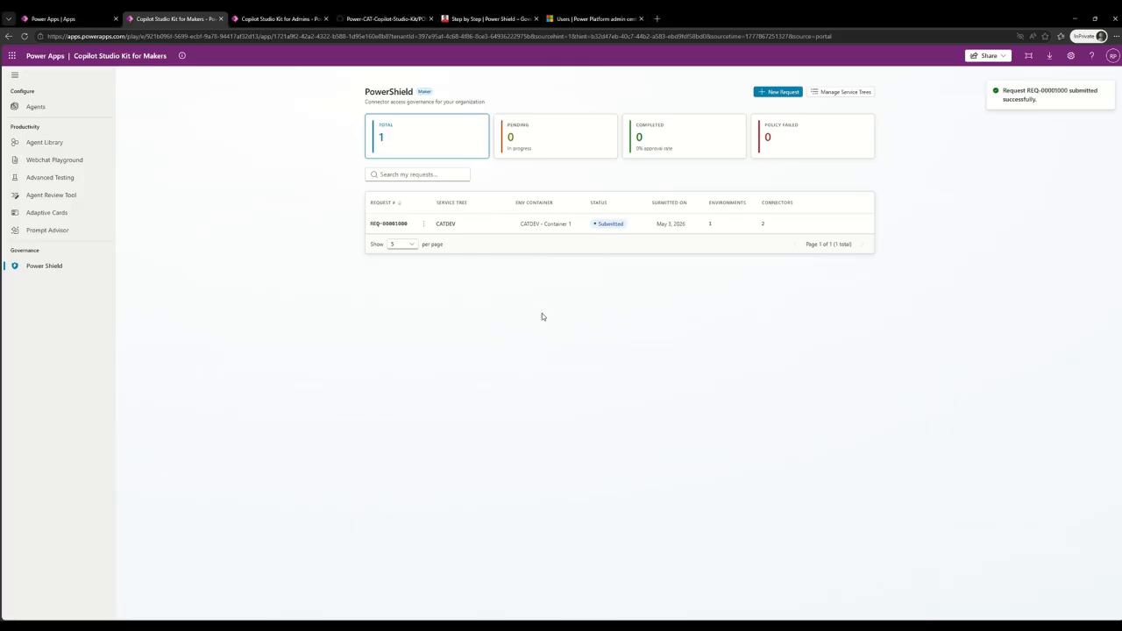
Examine the actions available for the submitted CATDEV request, including Clone and Withdraw.
{"action": "left_click", "coordinate": [423, 224]}
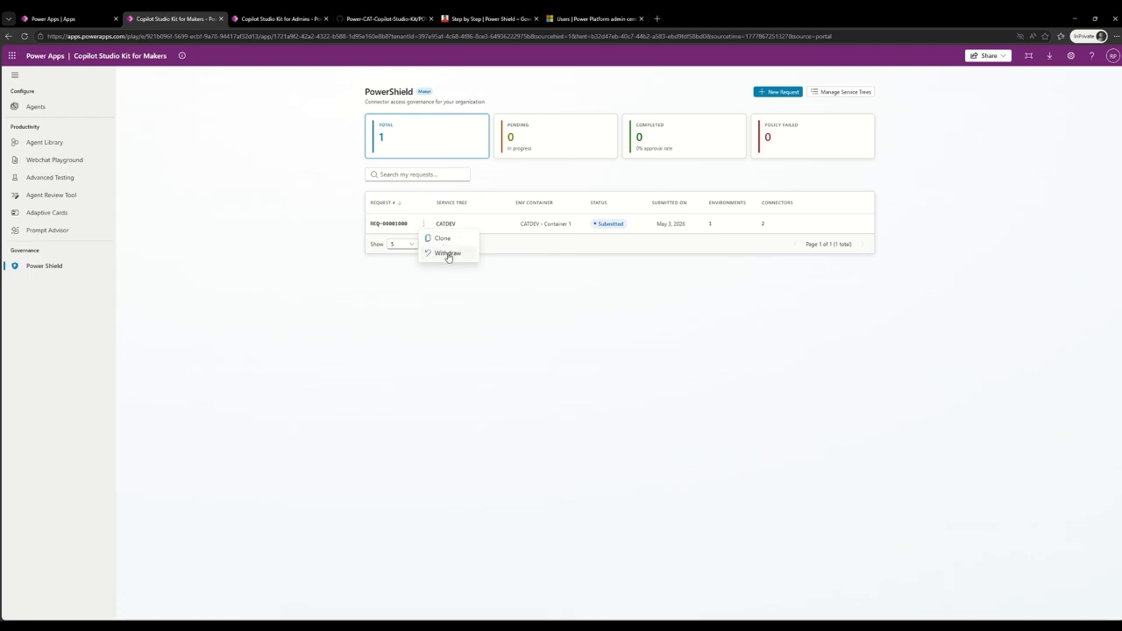
{"action": "left_click", "coordinate": [447, 252]}
{"action": "left_click", "coordinate": [598, 371]}
{"action": "left_click", "coordinate": [424, 224]}
{"action": "left_click", "coordinate": [454, 293]}
View the list of service trees, dismiss its guided tour, and return to the PowerShield home page.
{"action": "left_click", "coordinate": [837, 92]}
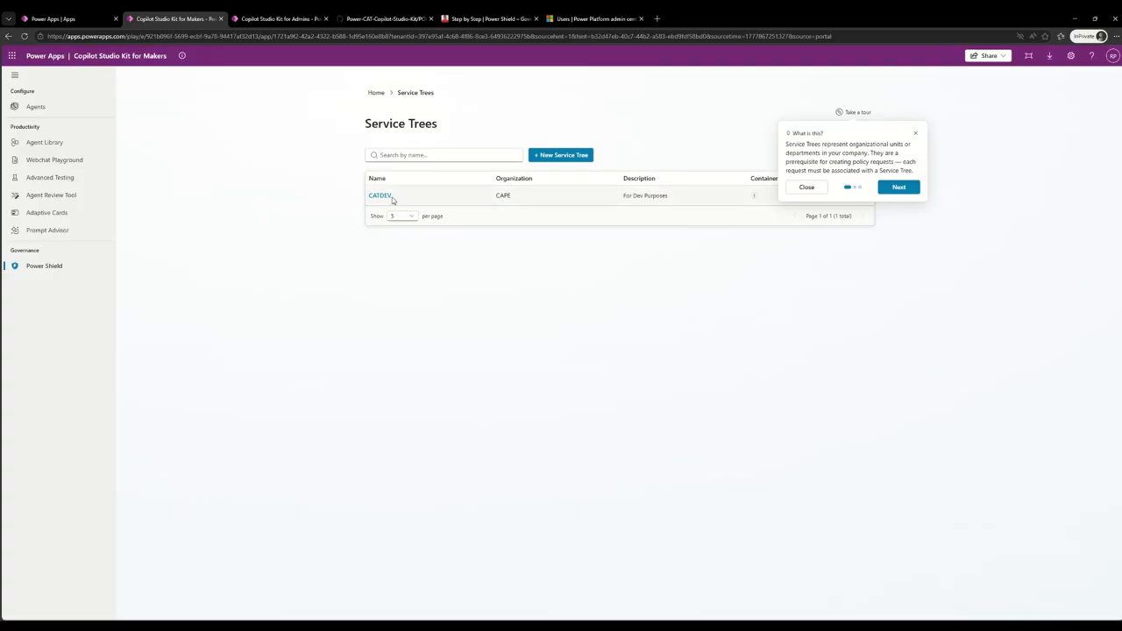
{"action": "left_click", "coordinate": [915, 133]}
{"action": "left_click", "coordinate": [376, 92]}
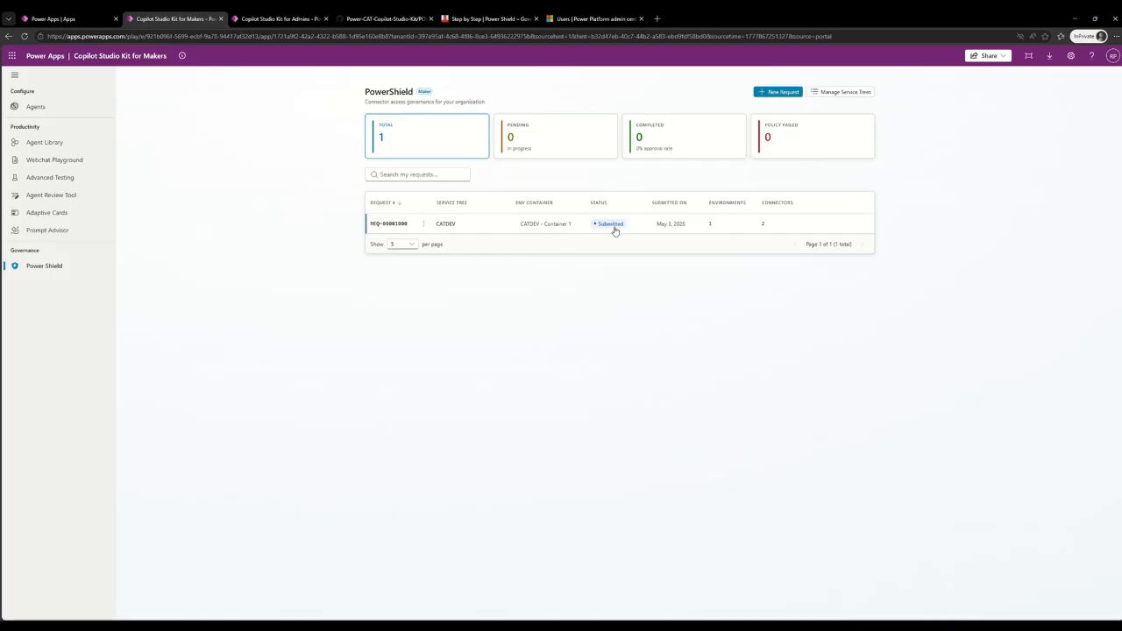
Switch to Copilot Studio Kit for Admins, reload it, open Power Shield and dismiss the developer environment notice.
{"action": "left_click", "coordinate": [276, 19]}
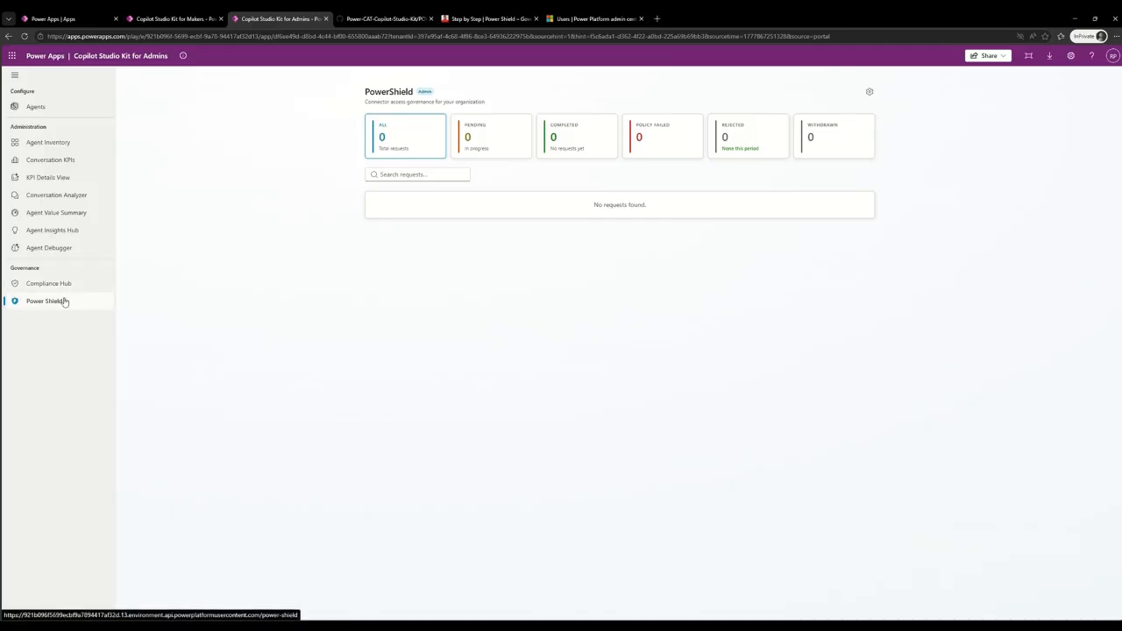
{"action": "left_click", "coordinate": [24, 36]}
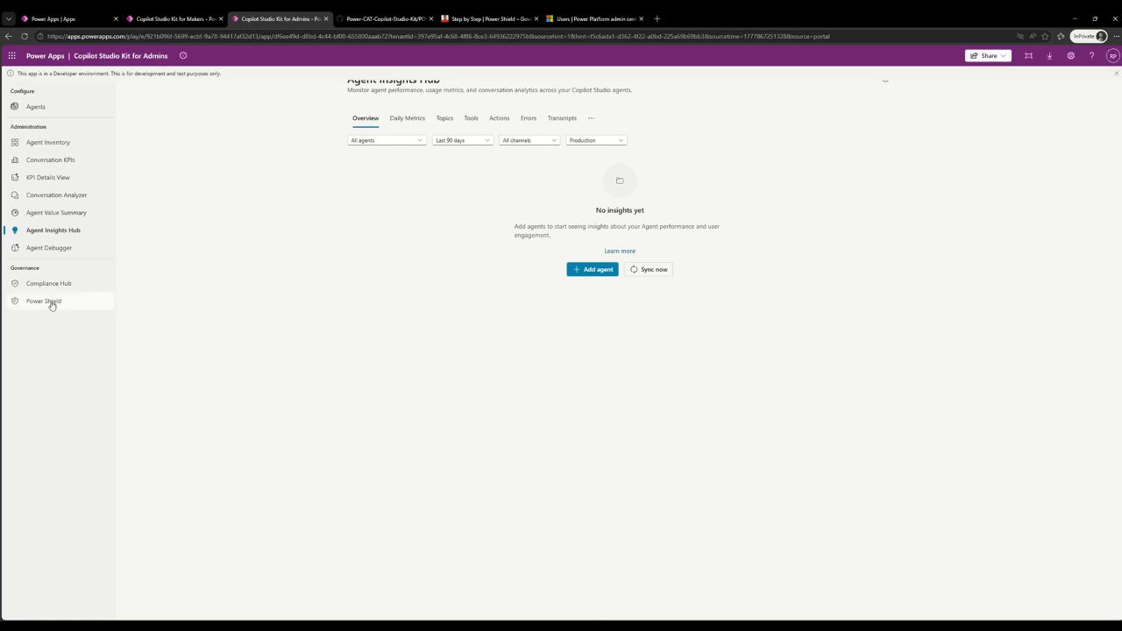
{"action": "left_click", "coordinate": [48, 302]}
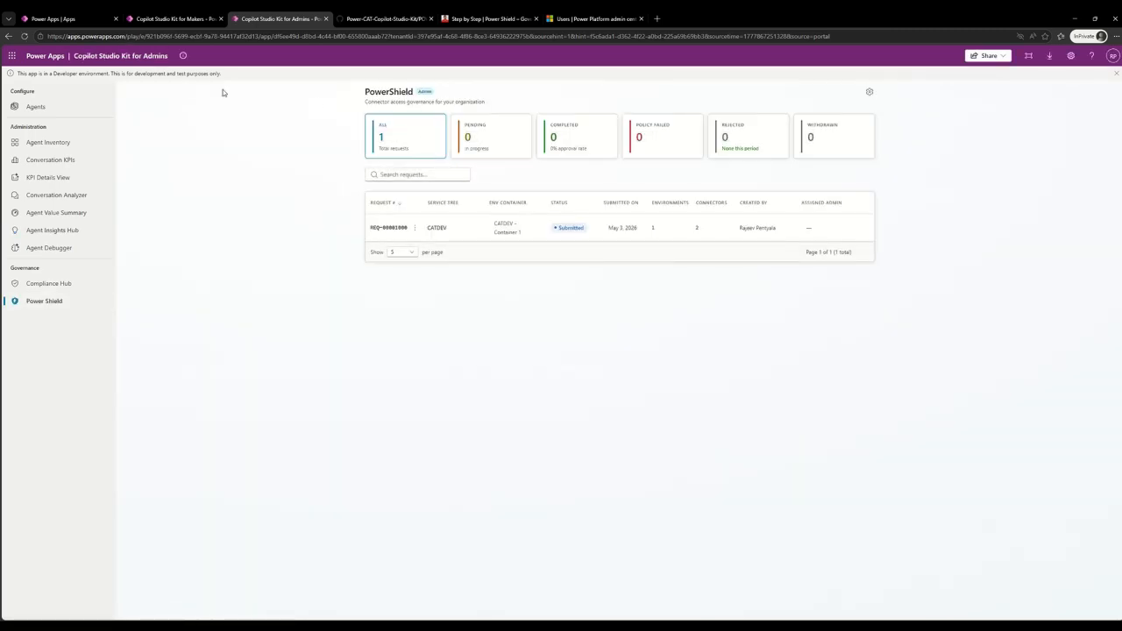
{"action": "left_click", "coordinate": [1116, 74]}
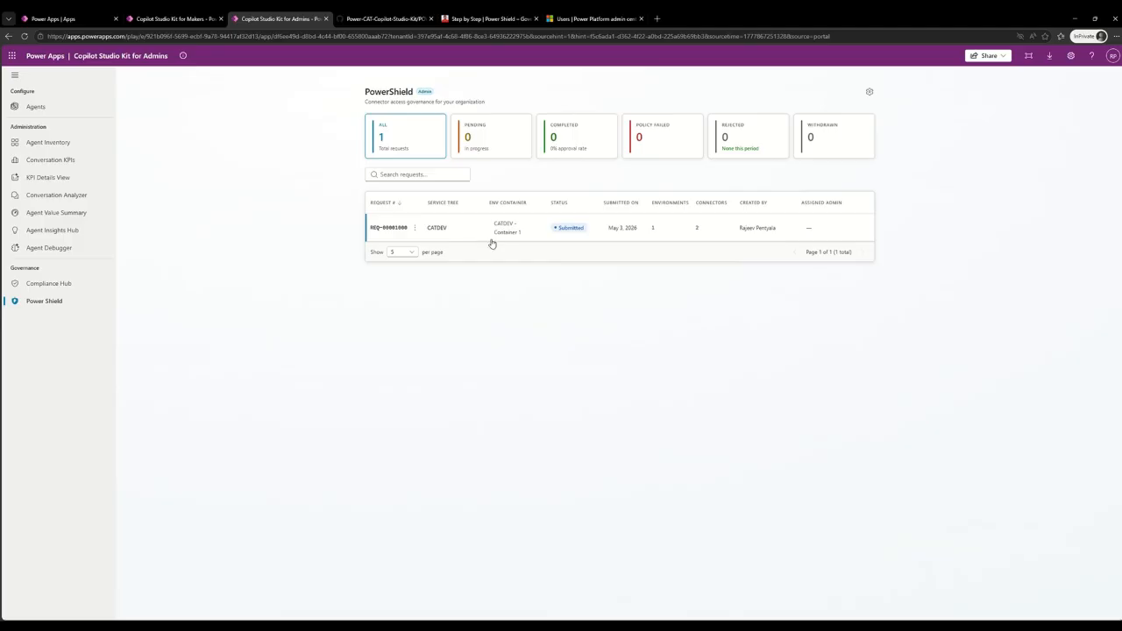
Open the submitted CATDEV request and examine its summary, the attached Power-Shield-Screen.png and the comments.
{"action": "left_click", "coordinate": [389, 228]}
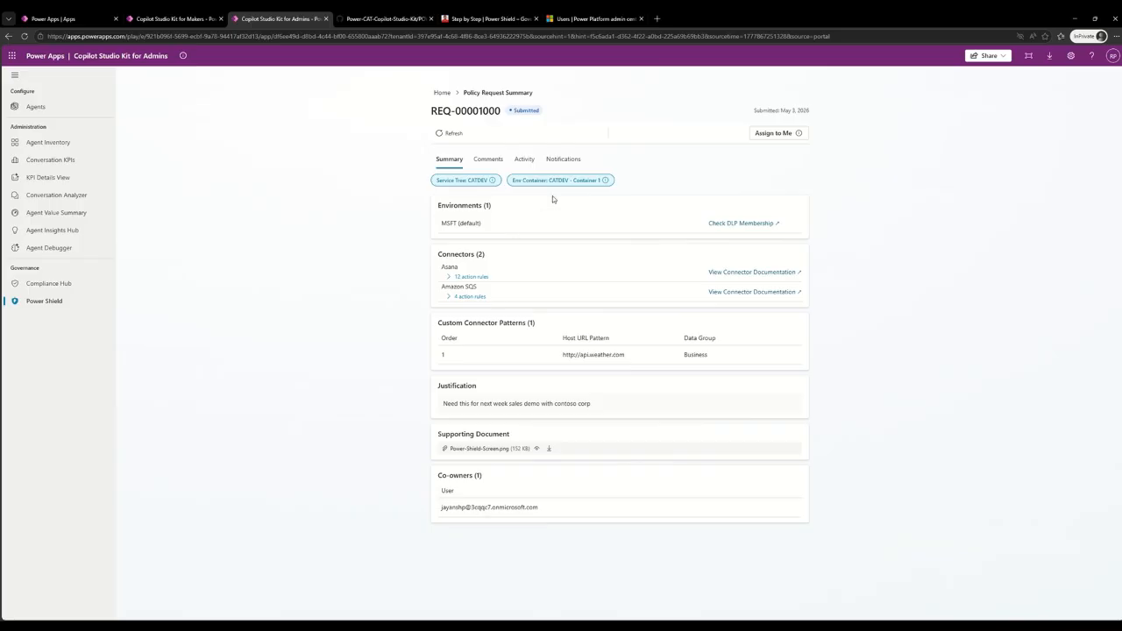
{"action": "left_click", "coordinate": [536, 448]}
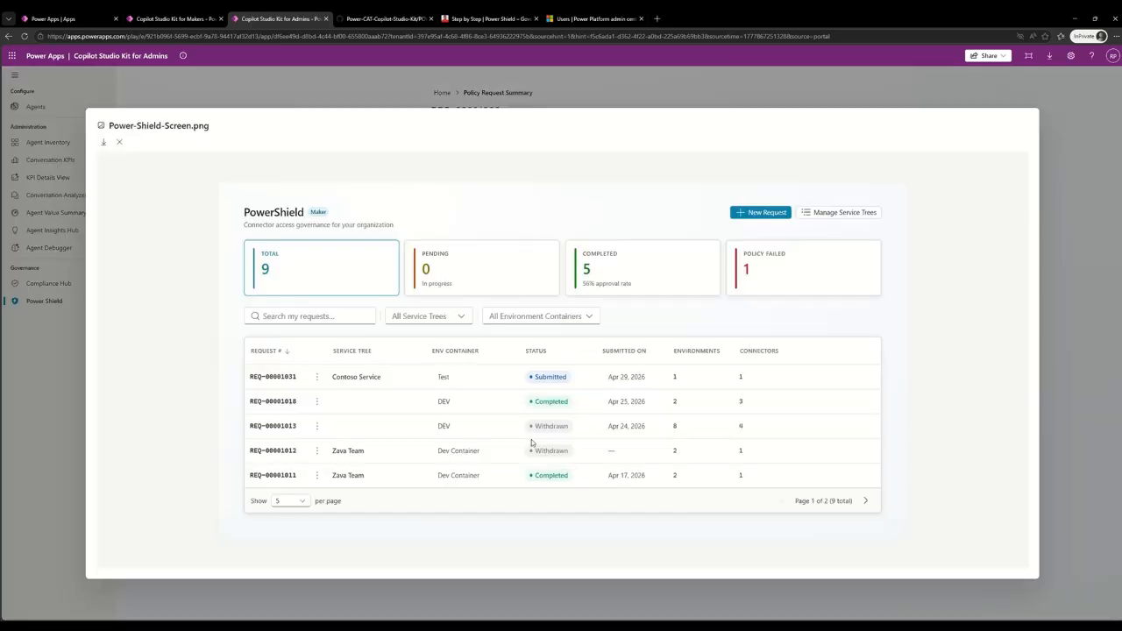
{"action": "left_click", "coordinate": [119, 141]}
{"action": "left_click", "coordinate": [490, 161]}
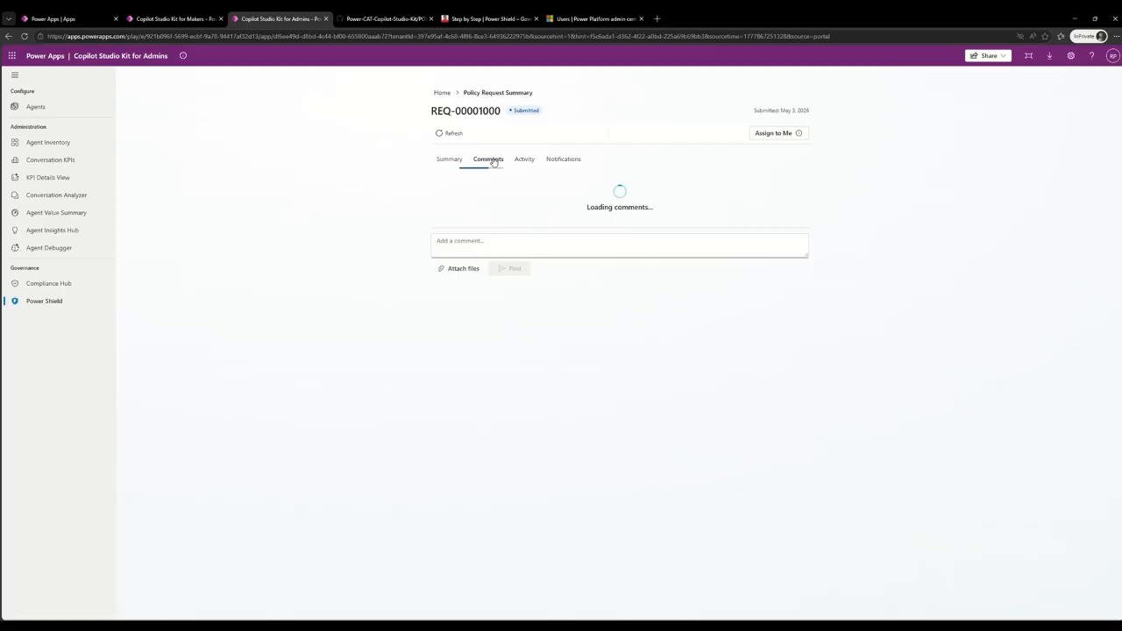
{"action": "left_click", "coordinate": [500, 231]}
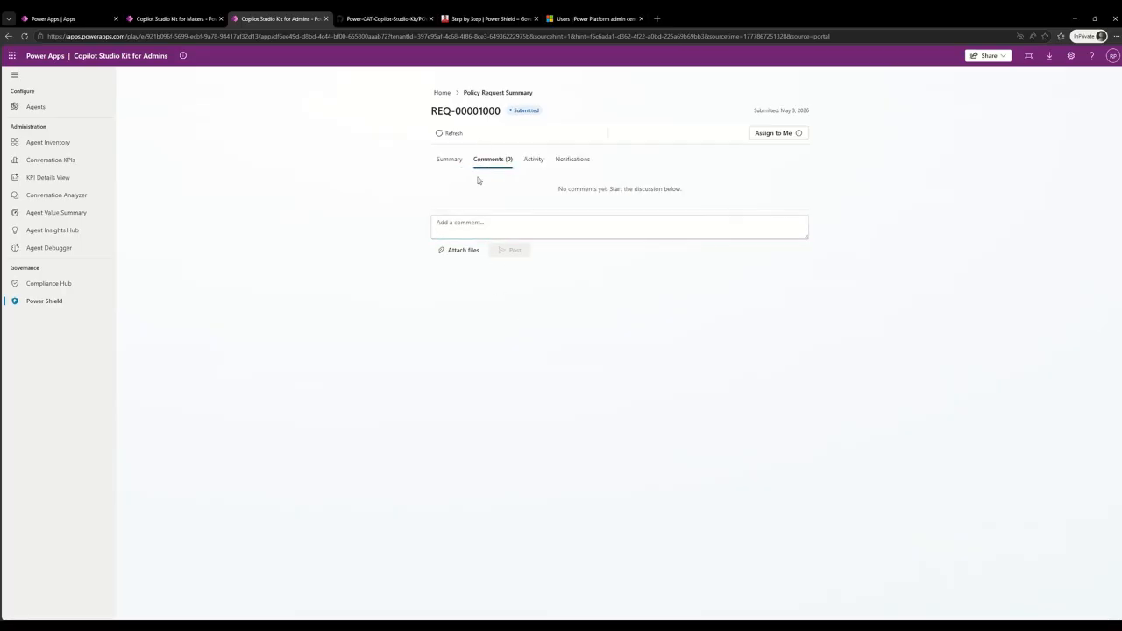
{"action": "left_click", "coordinate": [452, 160]}
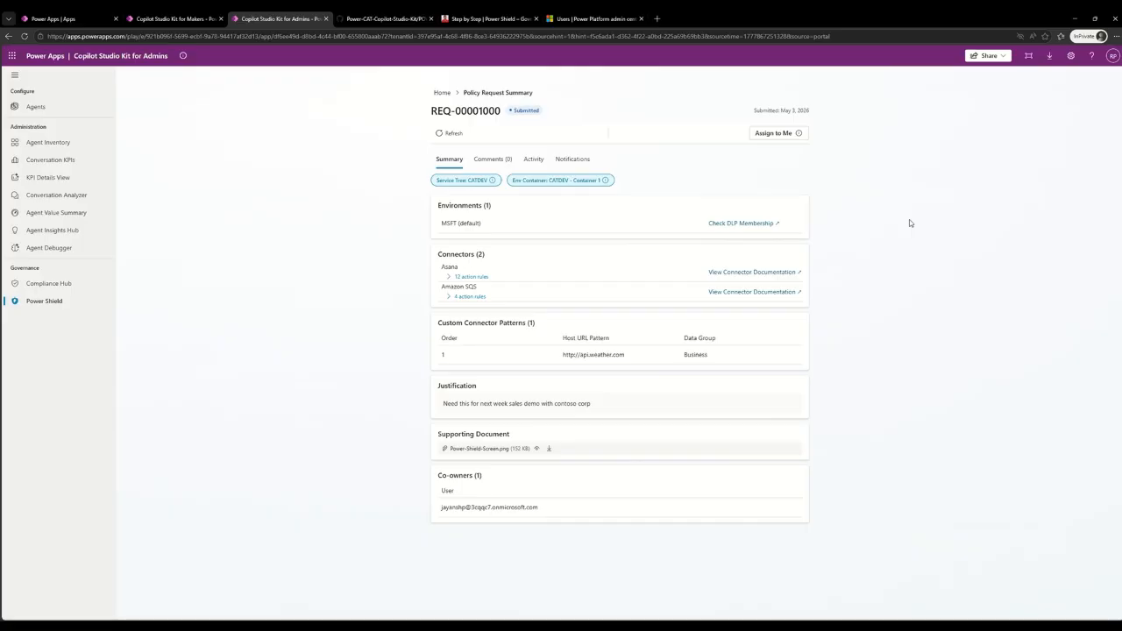
Start assigning the request to yourself as reviewing administrator and read the notice about the status change and required Power Platform Administrator role.
{"action": "left_click", "coordinate": [793, 137]}
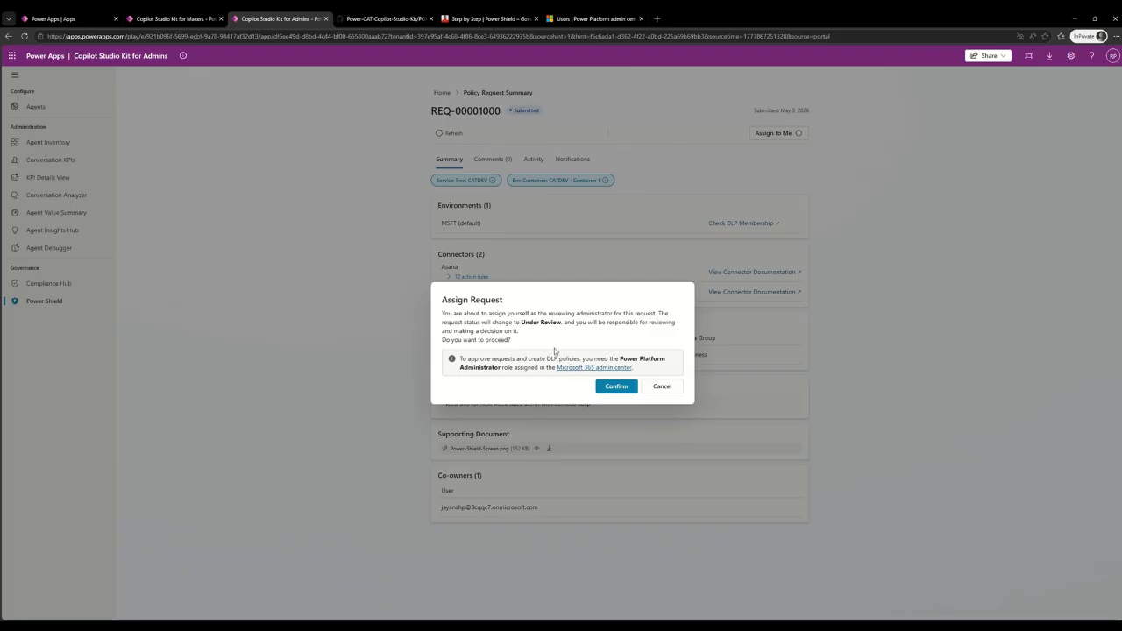
{"action": "left_click_drag", "start_coordinate": [443, 313], "coordinate": [525, 337]}
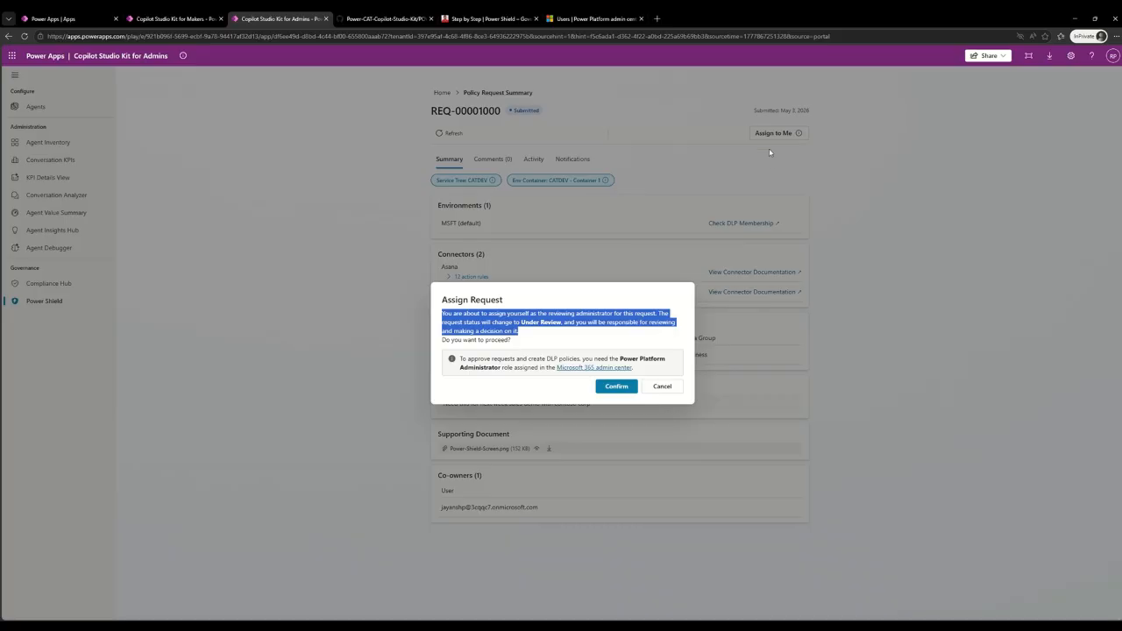
{"action": "left_click", "coordinate": [536, 340]}
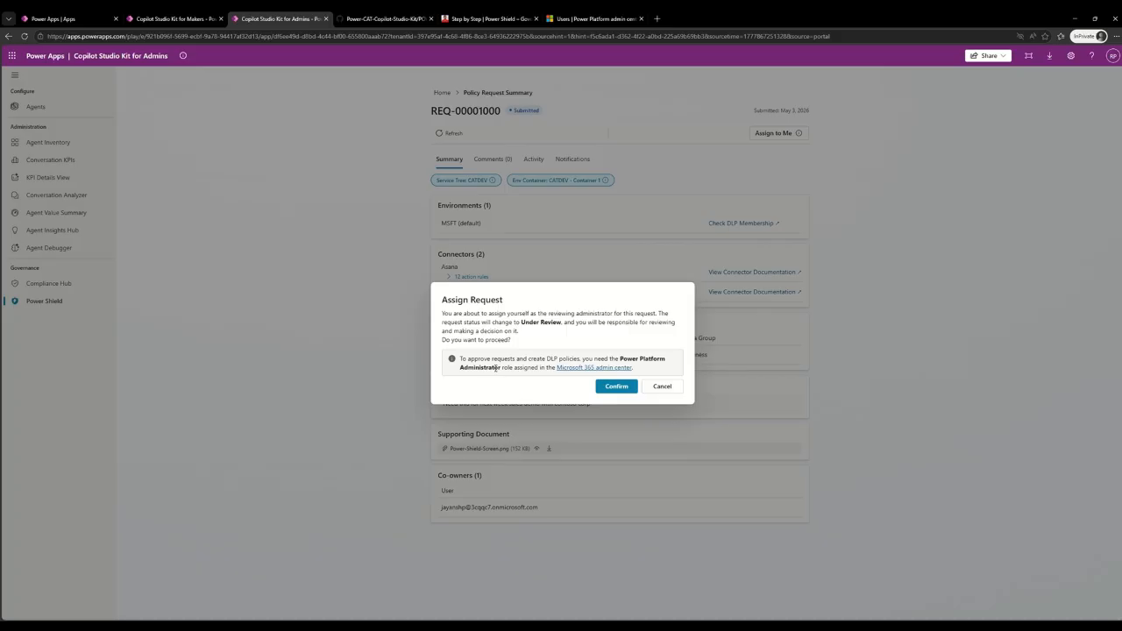
{"action": "left_click_drag", "start_coordinate": [501, 366], "coordinate": [621, 352]}
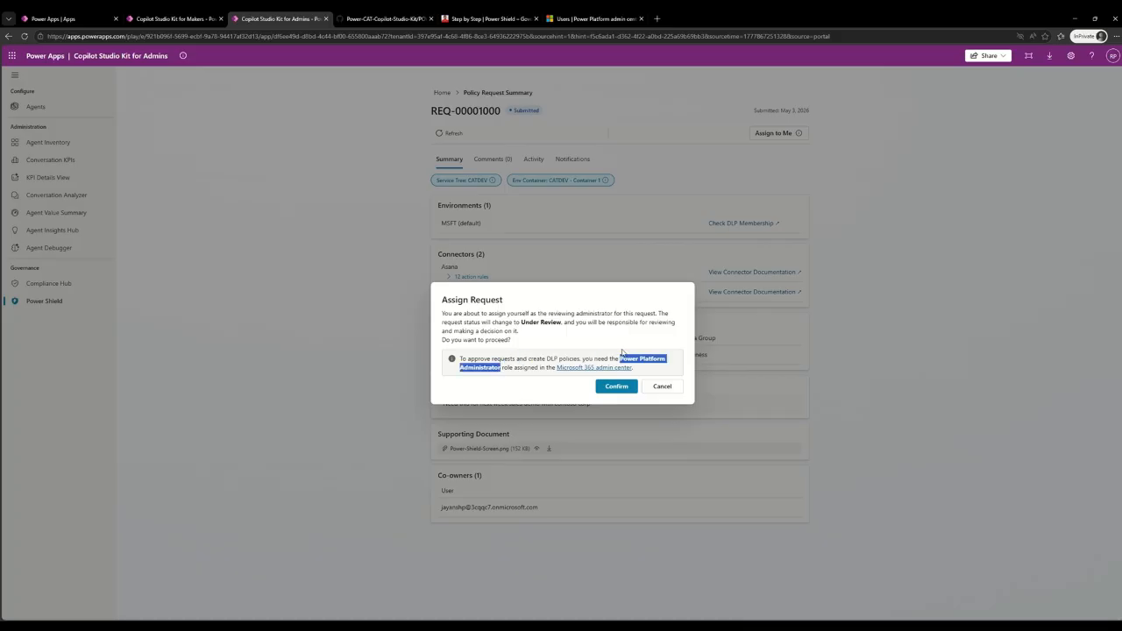
{"action": "left_click", "coordinate": [541, 360]}
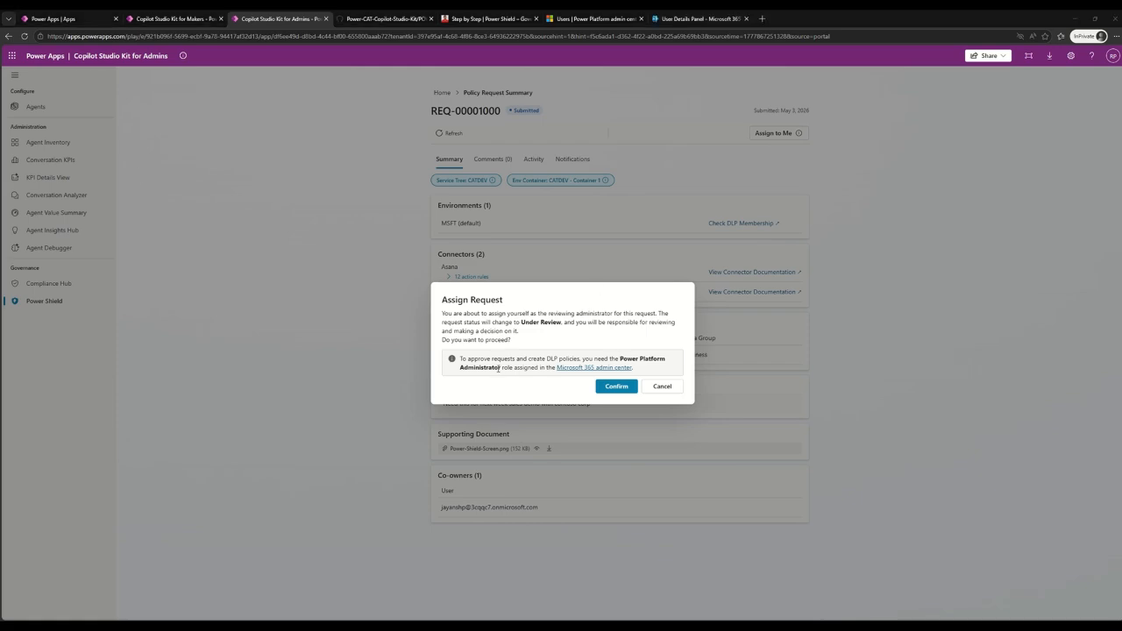
Switch to the Microsoft 365 admin center and open the admin role management for the displayed user account.
{"action": "left_click", "coordinate": [697, 19]}
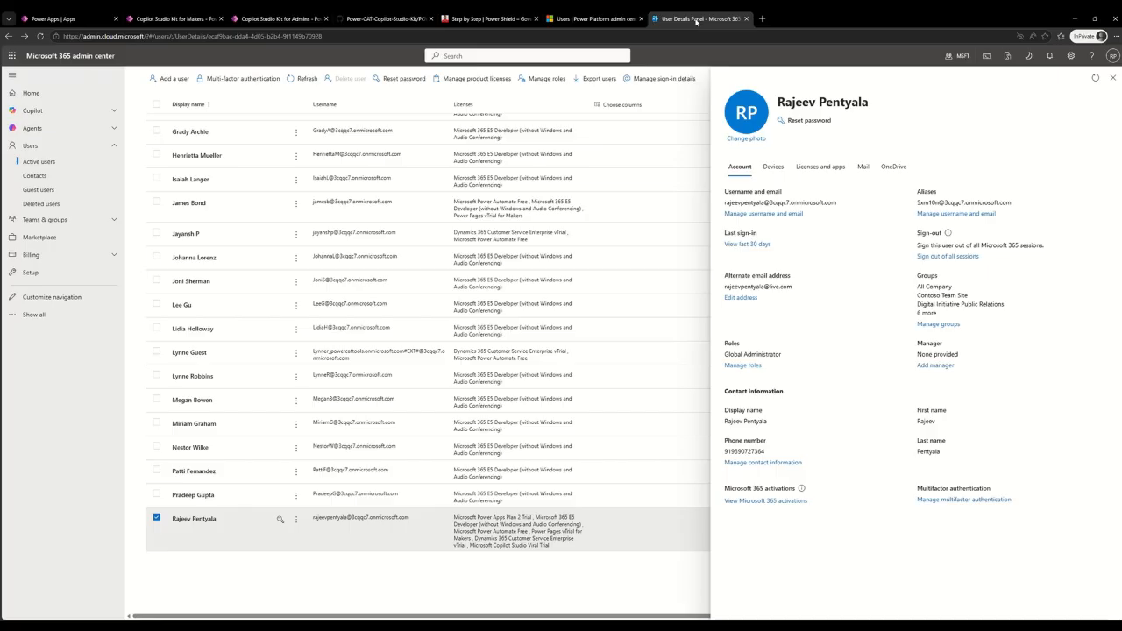
{"action": "left_click_drag", "start_coordinate": [784, 102], "coordinate": [887, 106]}
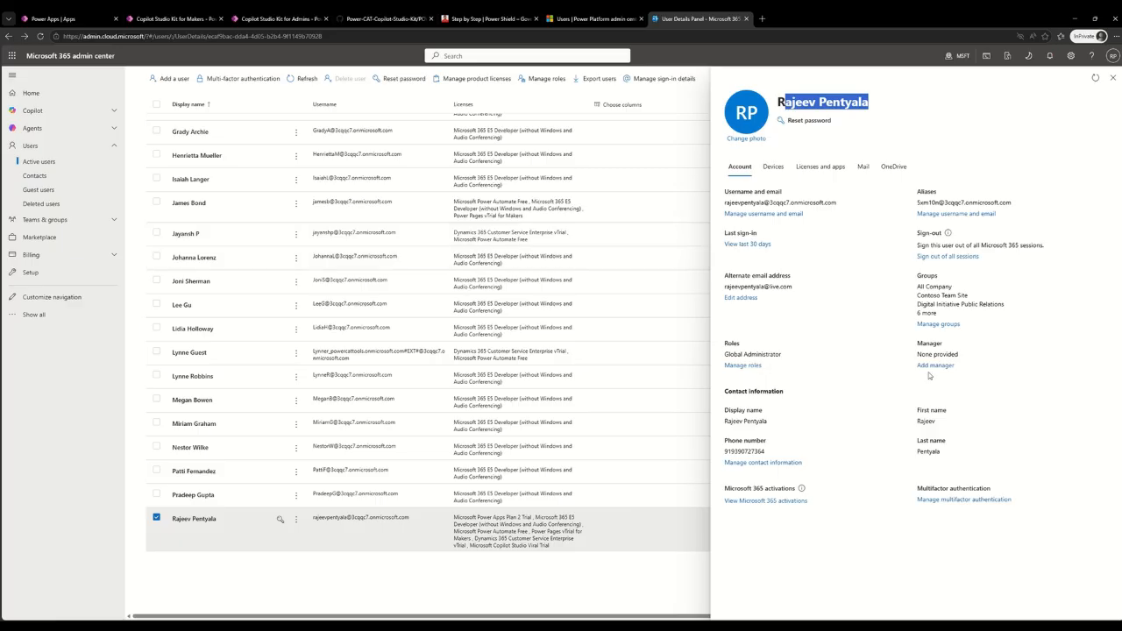
{"action": "left_click", "coordinate": [778, 345]}
{"action": "left_click", "coordinate": [742, 365]}
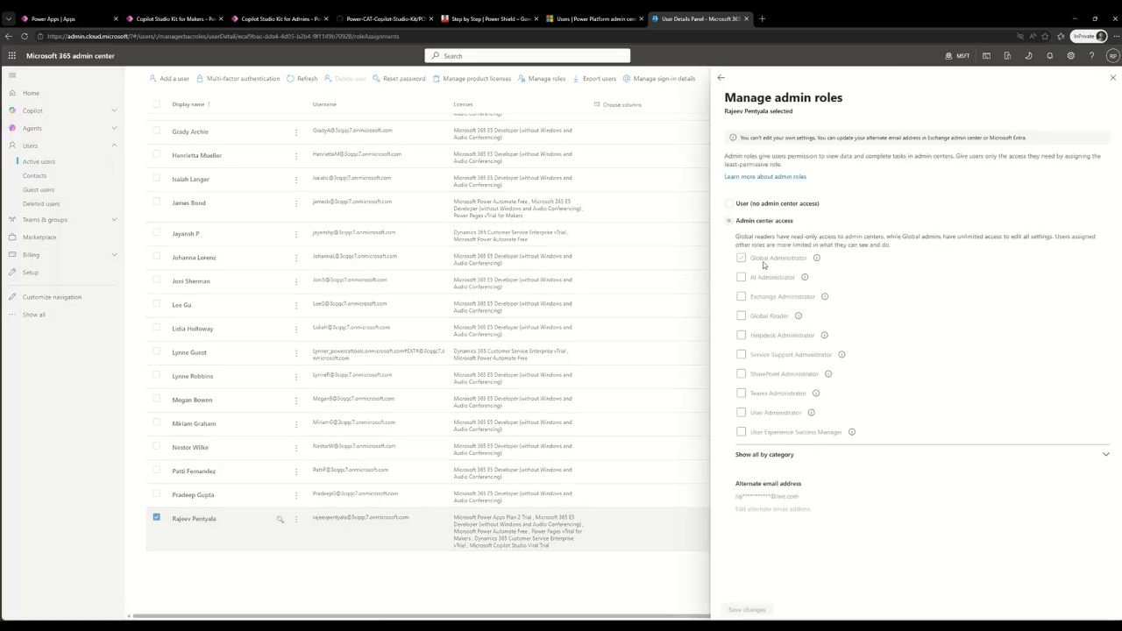
Expand the admin roles by category and look through the list for the Power Platform Administrator role.
{"action": "mouse_move", "coordinate": [825, 375]}
{"action": "left_click", "coordinate": [1105, 454]}
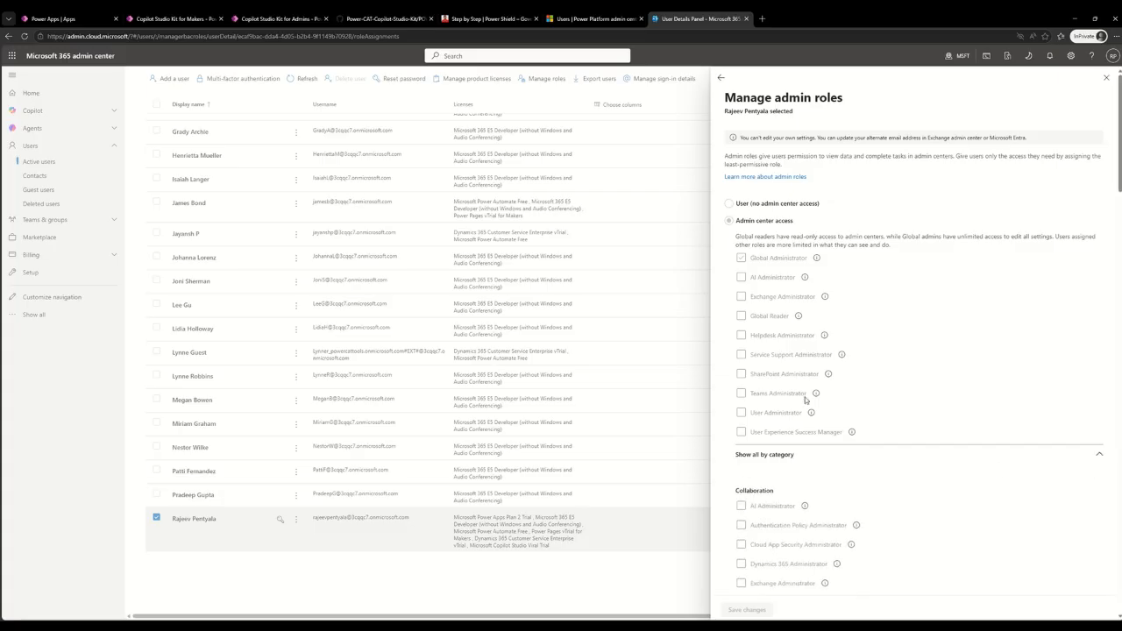
{"action": "scroll", "coordinate": [805, 400], "scroll_direction": "down", "scroll_amount": 2}
{"action": "scroll", "coordinate": [806, 400], "scroll_direction": "down", "scroll_amount": 10}
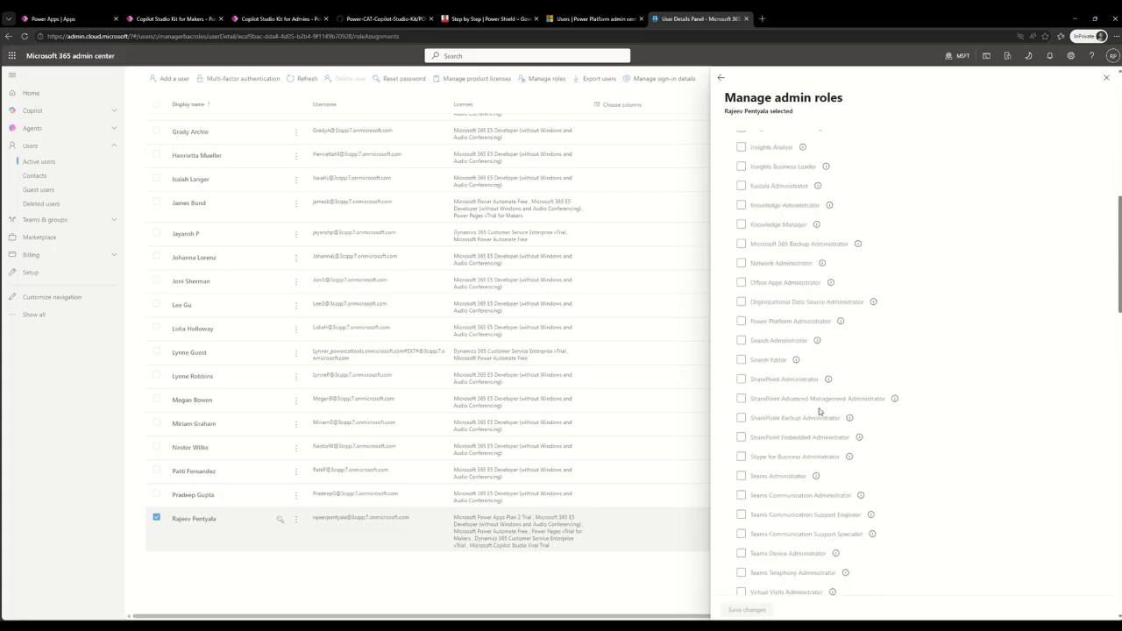
{"action": "scroll", "coordinate": [818, 411], "scroll_direction": "down", "scroll_amount": 15}
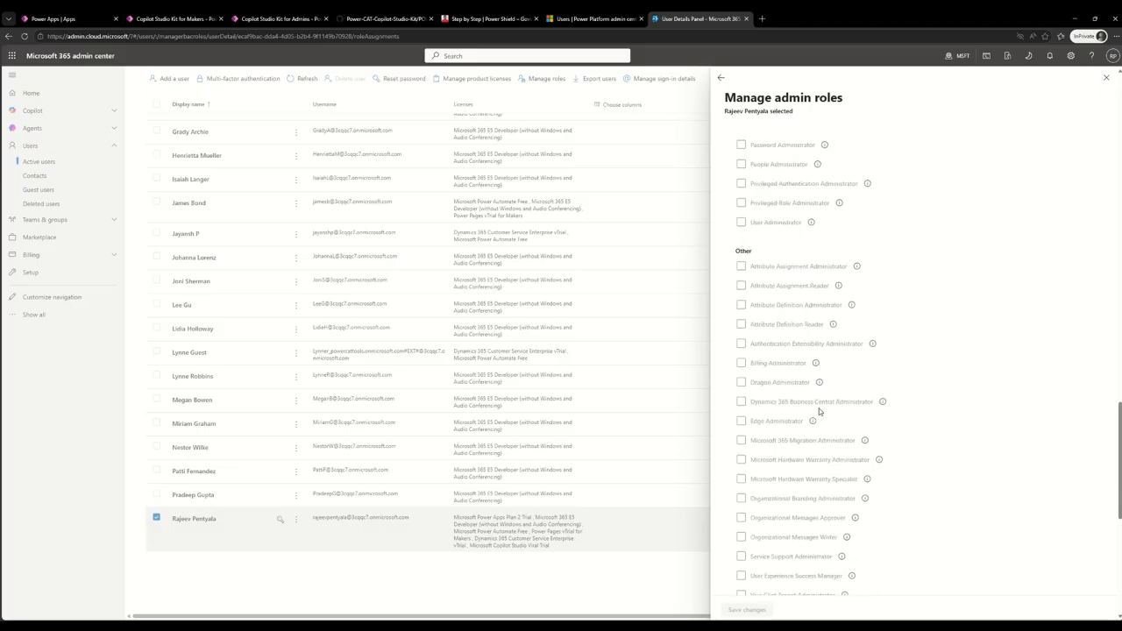
{"action": "scroll", "coordinate": [819, 411], "scroll_direction": "down", "scroll_amount": 3}
{"action": "scroll", "coordinate": [818, 411], "scroll_direction": "up", "scroll_amount": 10}
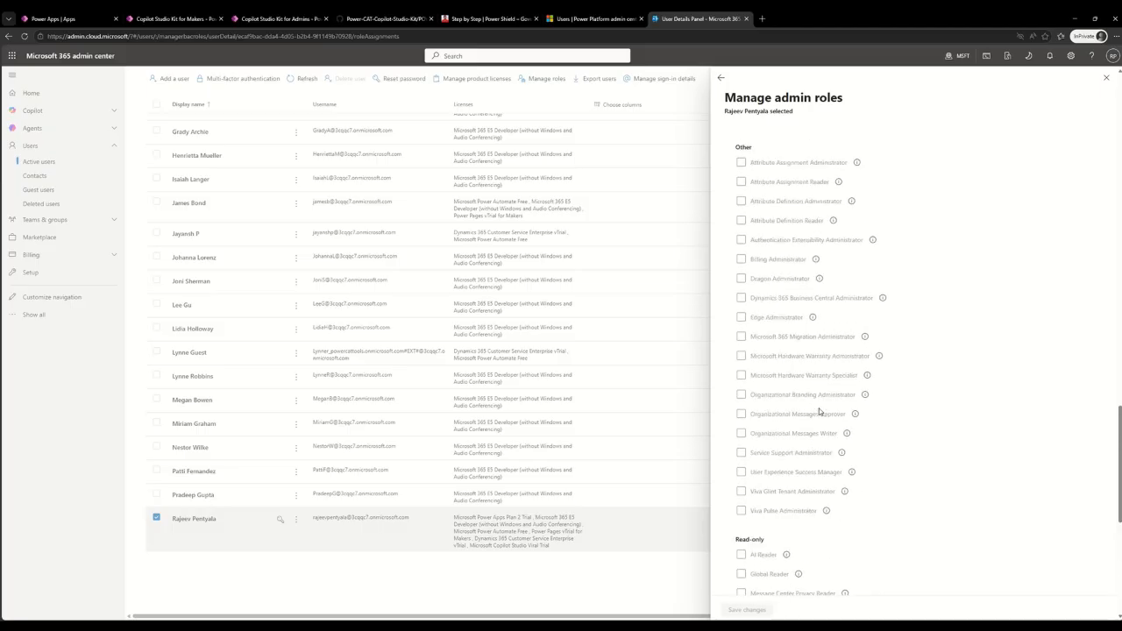
{"action": "scroll", "coordinate": [819, 411], "scroll_direction": "up", "scroll_amount": 15}
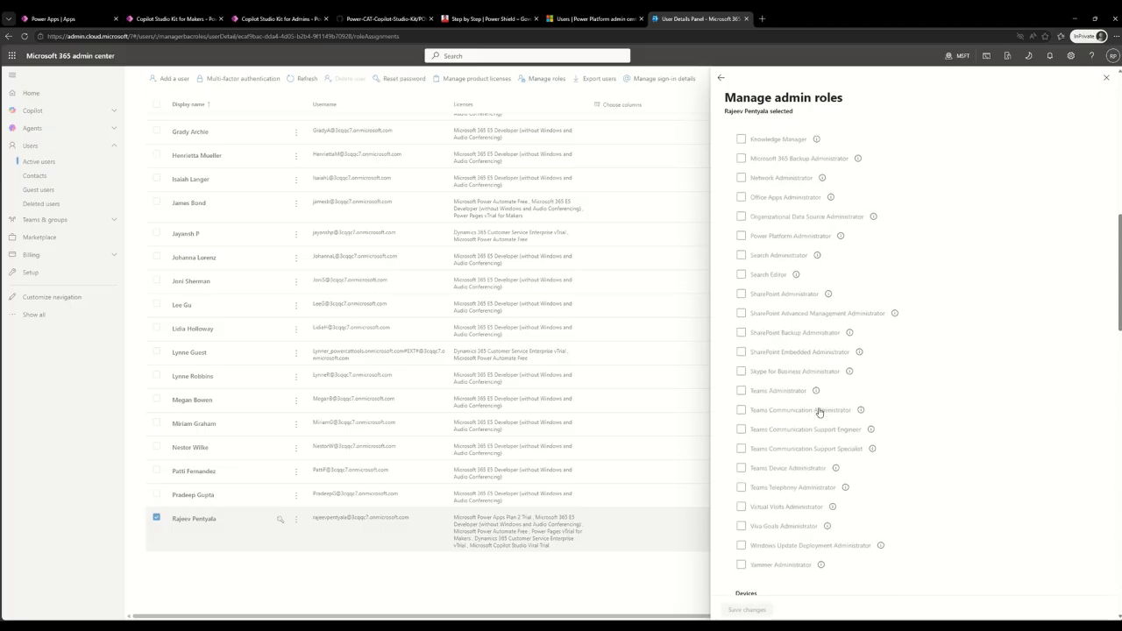
{"action": "scroll", "coordinate": [819, 411], "scroll_direction": "up", "scroll_amount": 3}
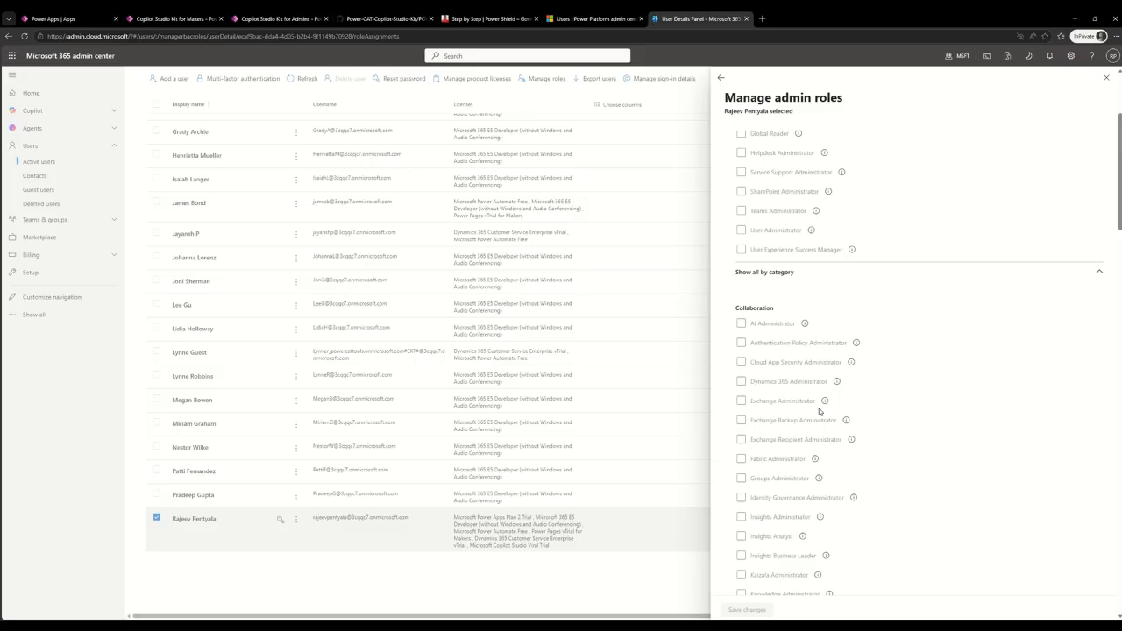
Return to Copilot Studio Kit for Admins and confirm assigning the request to yourself as reviewing administrator.
{"action": "left_click", "coordinate": [173, 18]}
{"action": "left_click", "coordinate": [277, 18]}
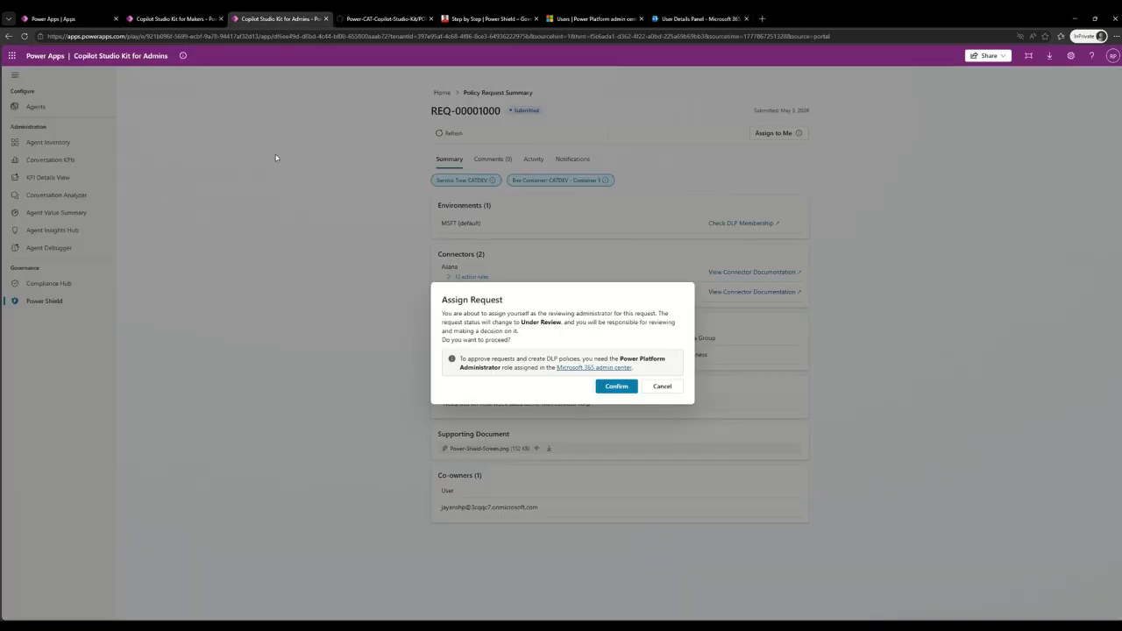
{"action": "left_click", "coordinate": [617, 387]}
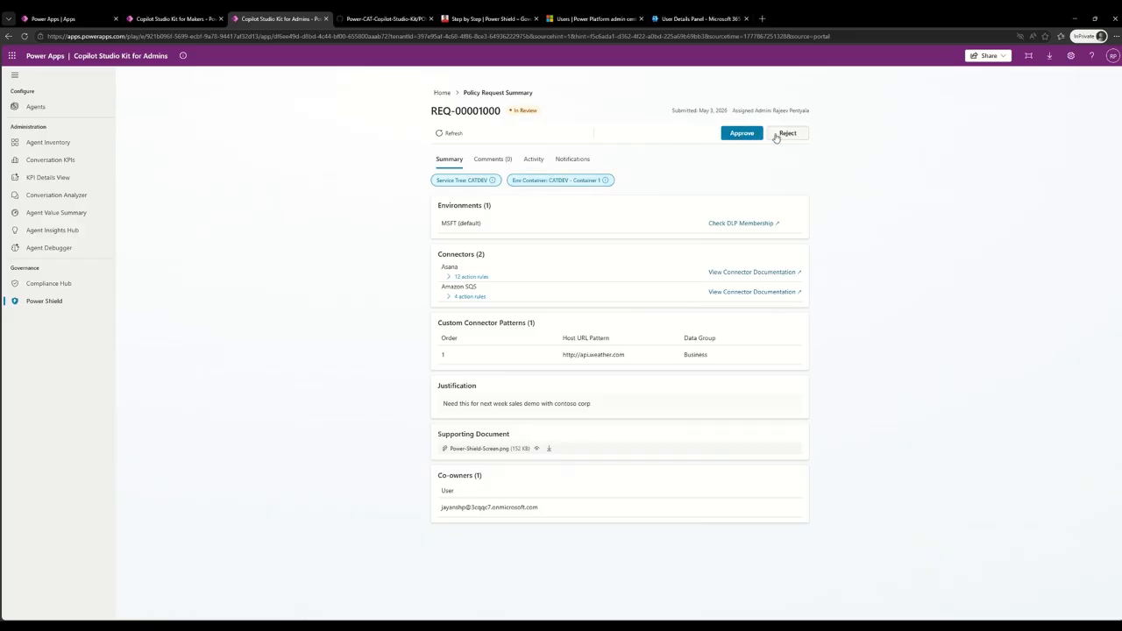
Post the admin comment "Can you provide more details?" on the request.
{"action": "left_click", "coordinate": [495, 160]}
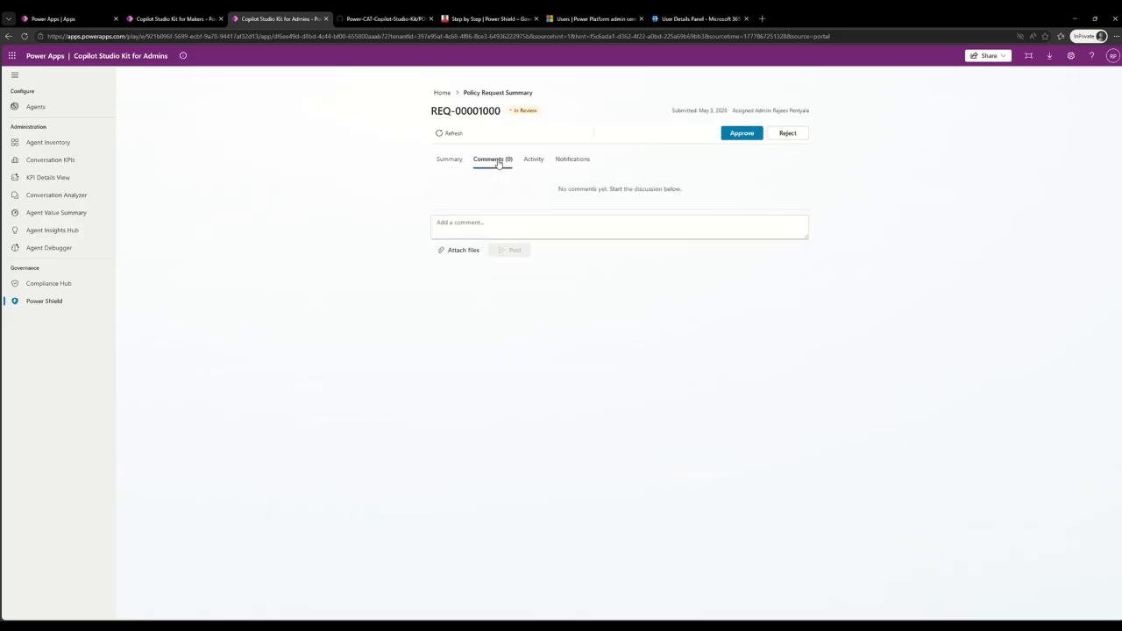
{"action": "left_click", "coordinate": [482, 229]}
{"action": "type", "text": "C"}
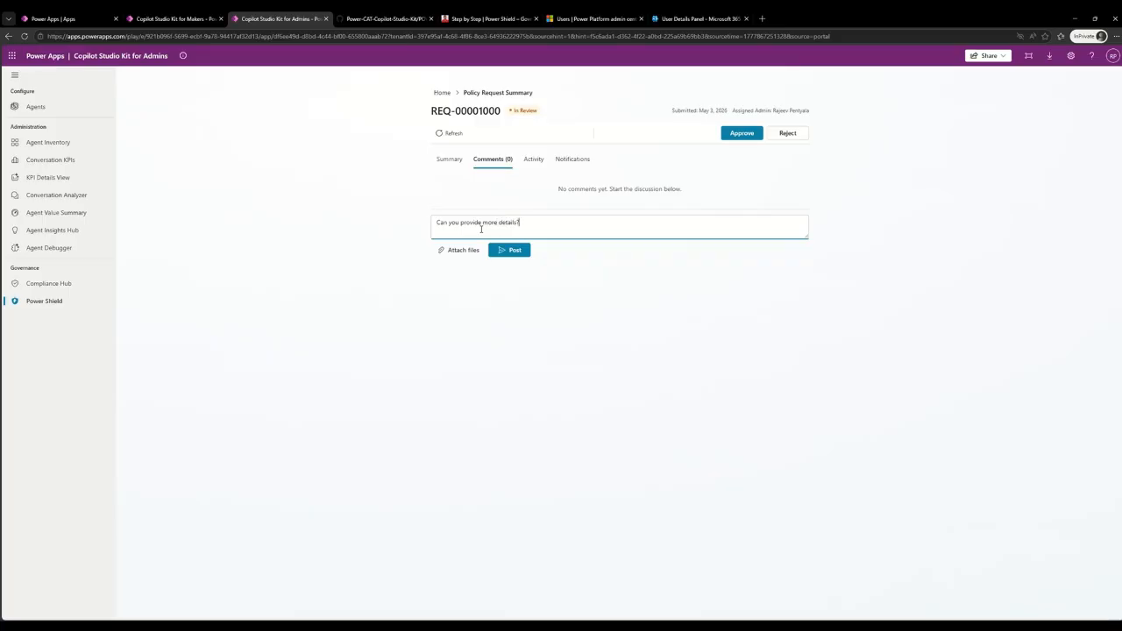
{"action": "left_click", "coordinate": [511, 250]}
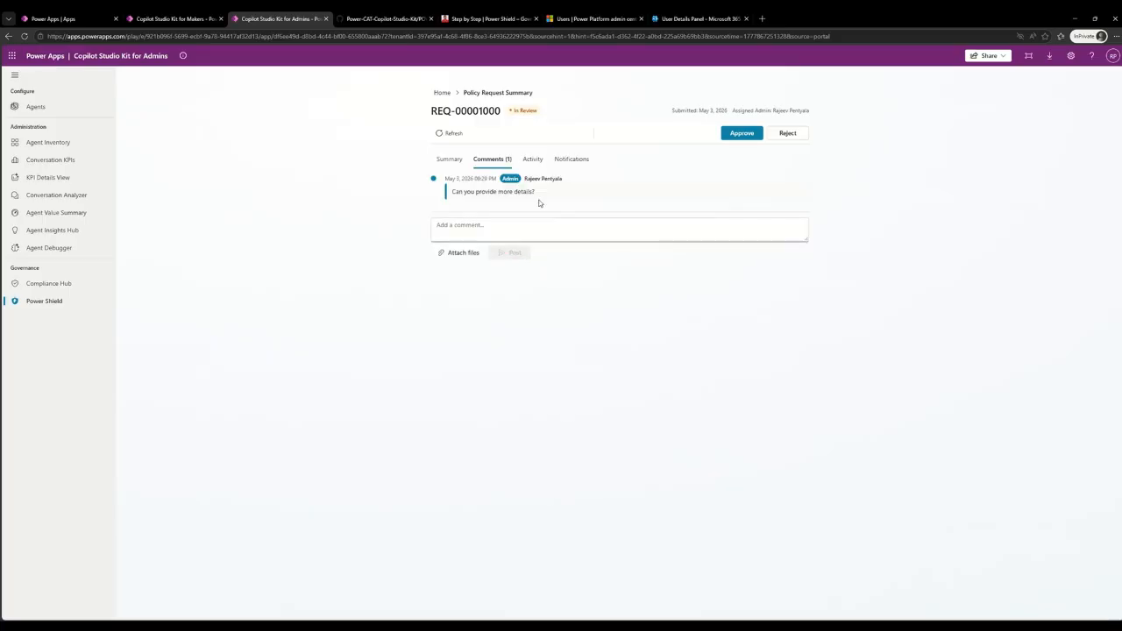
Switch to Copilot Studio Kit for Makers and reply to the admin's comment on the request with "Here are the details".
{"action": "left_click", "coordinate": [176, 19]}
{"action": "left_click", "coordinate": [394, 225]}
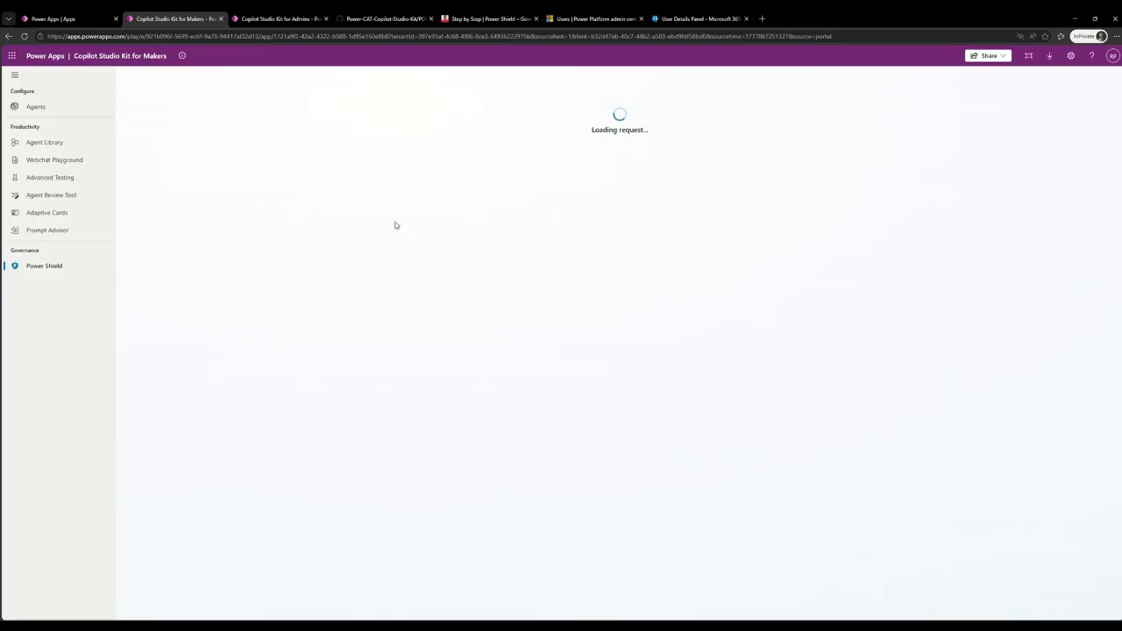
{"action": "left_click", "coordinate": [491, 156]}
{"action": "left_click", "coordinate": [490, 230]}
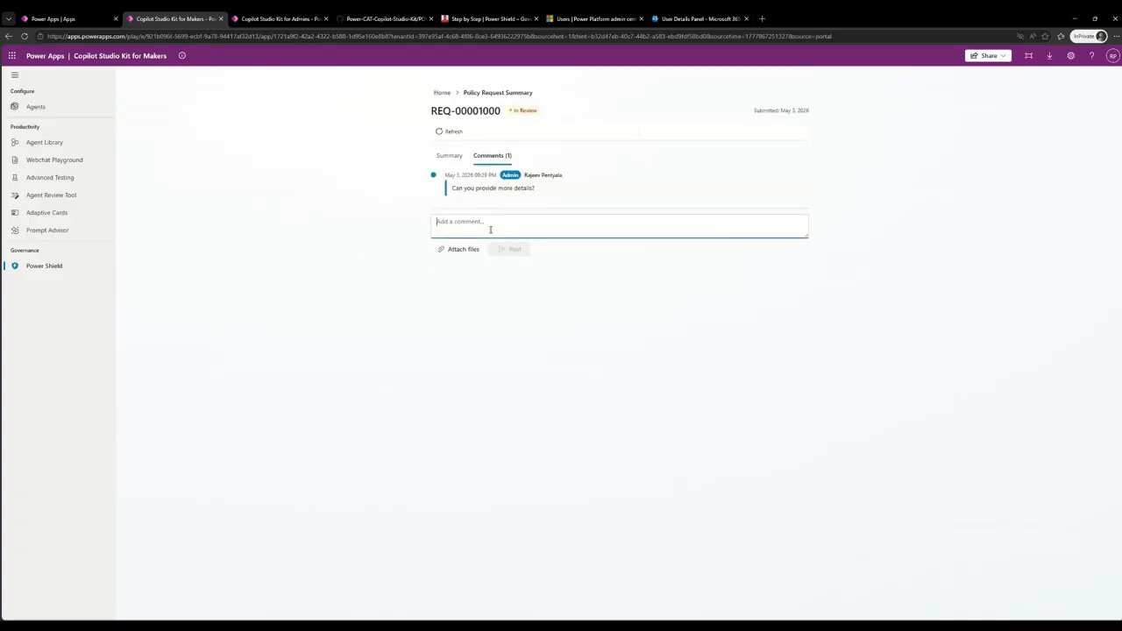
{"action": "type", "text": "Here are the details"}
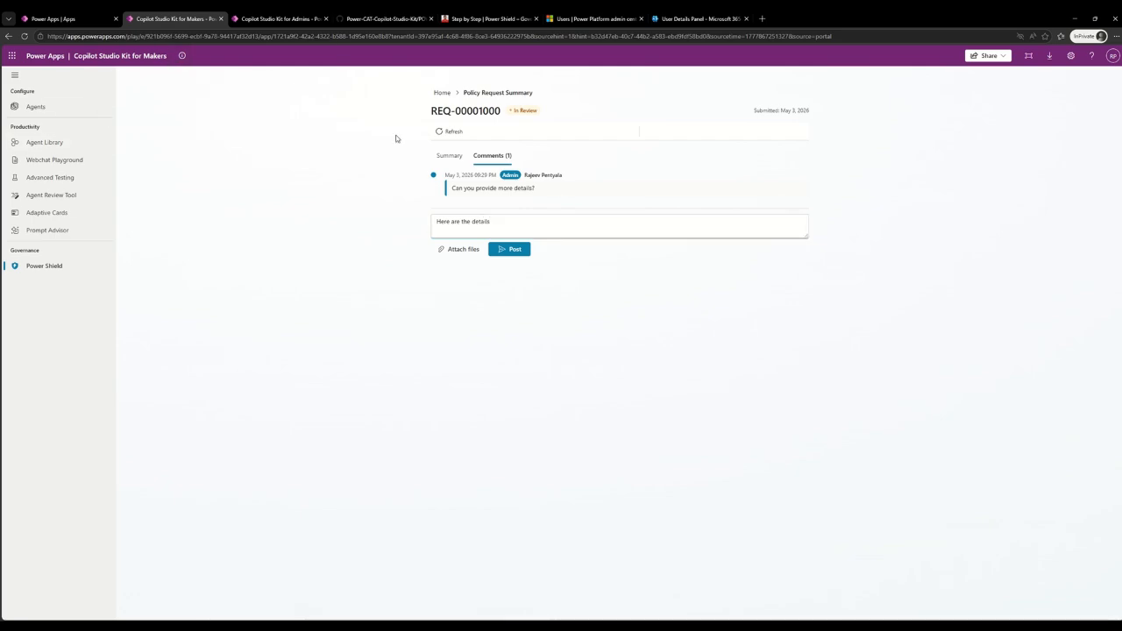
{"action": "left_click", "coordinate": [512, 250]}
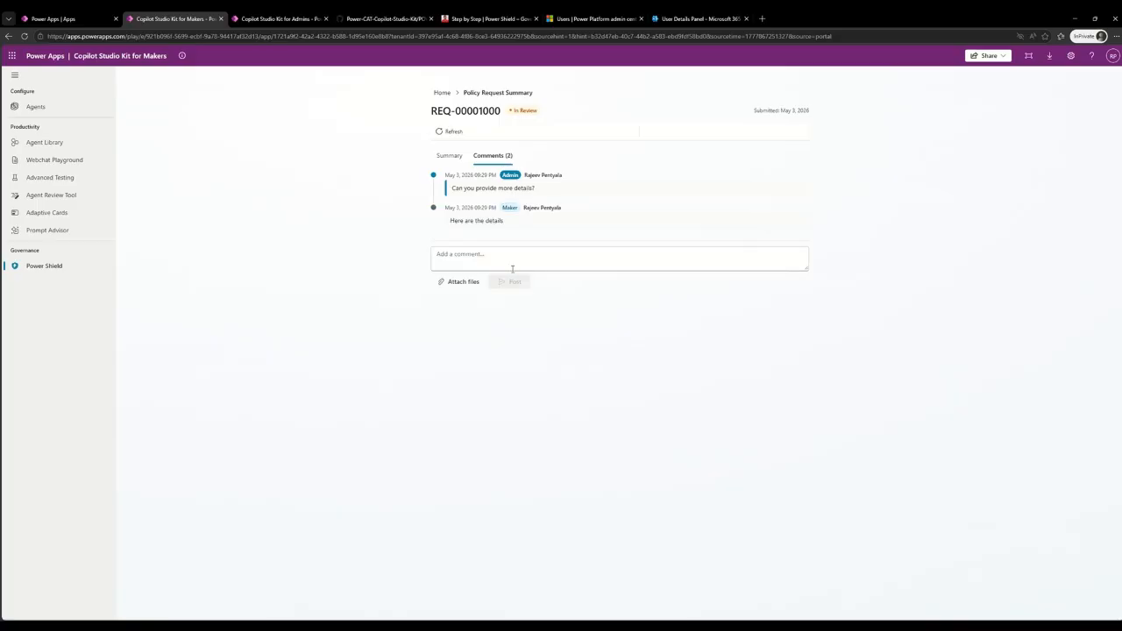
Switch back to Copilot Studio Kit for Admins and view the maker's reply in the request's comments.
{"action": "left_click", "coordinate": [279, 18]}
{"action": "left_click", "coordinate": [463, 167]}
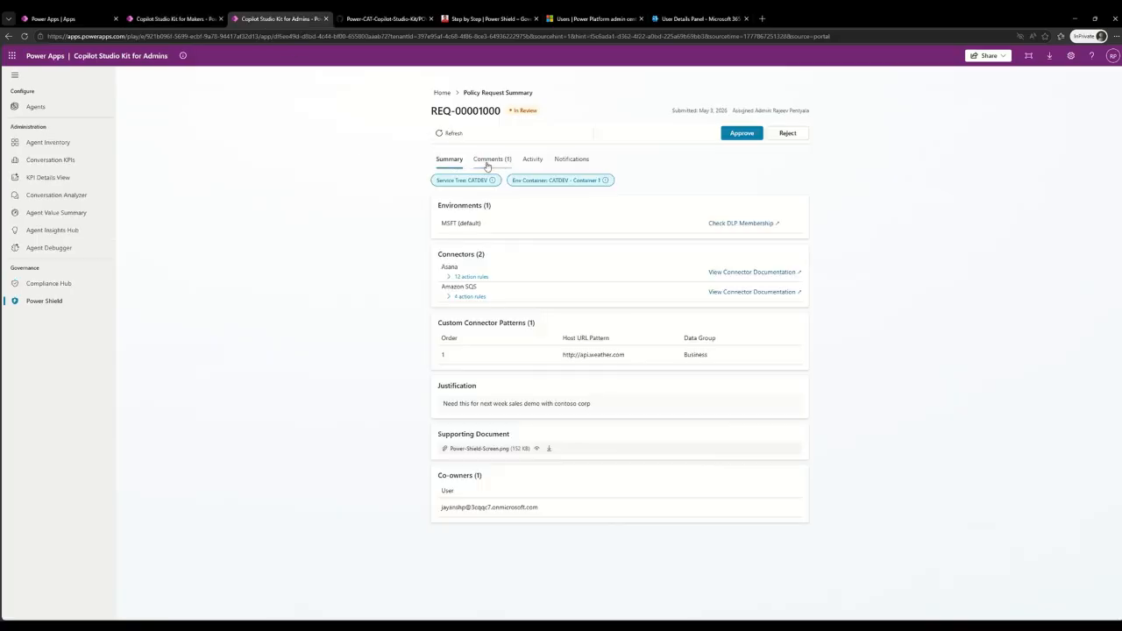
{"action": "left_click", "coordinate": [501, 159]}
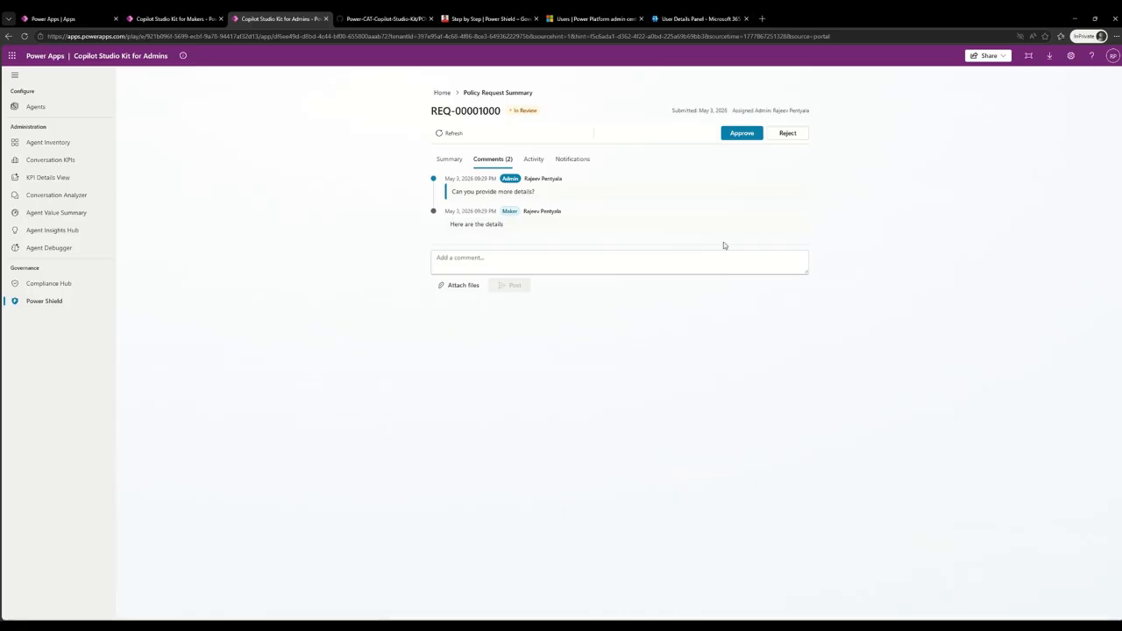
Start approving the request, read the DLP Policy Impact note about the environments, and cancel the approval.
{"action": "left_click", "coordinate": [742, 134]}
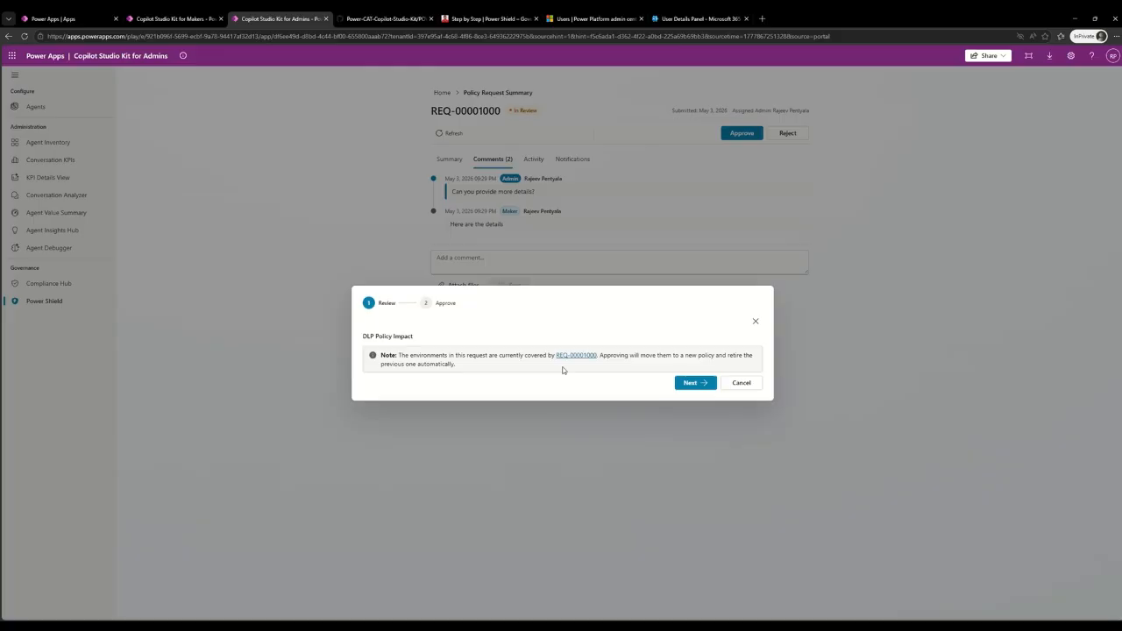
{"action": "left_click_drag", "start_coordinate": [600, 355], "coordinate": [608, 367]}
{"action": "triple_click", "coordinate": [607, 366]}
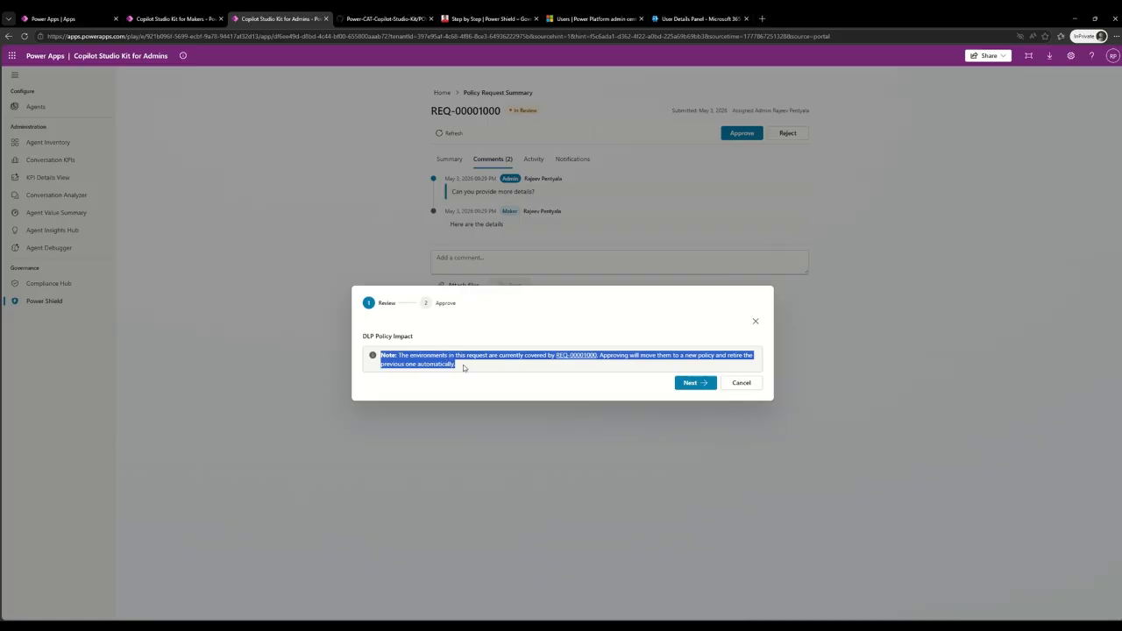
{"action": "left_click", "coordinate": [744, 383]}
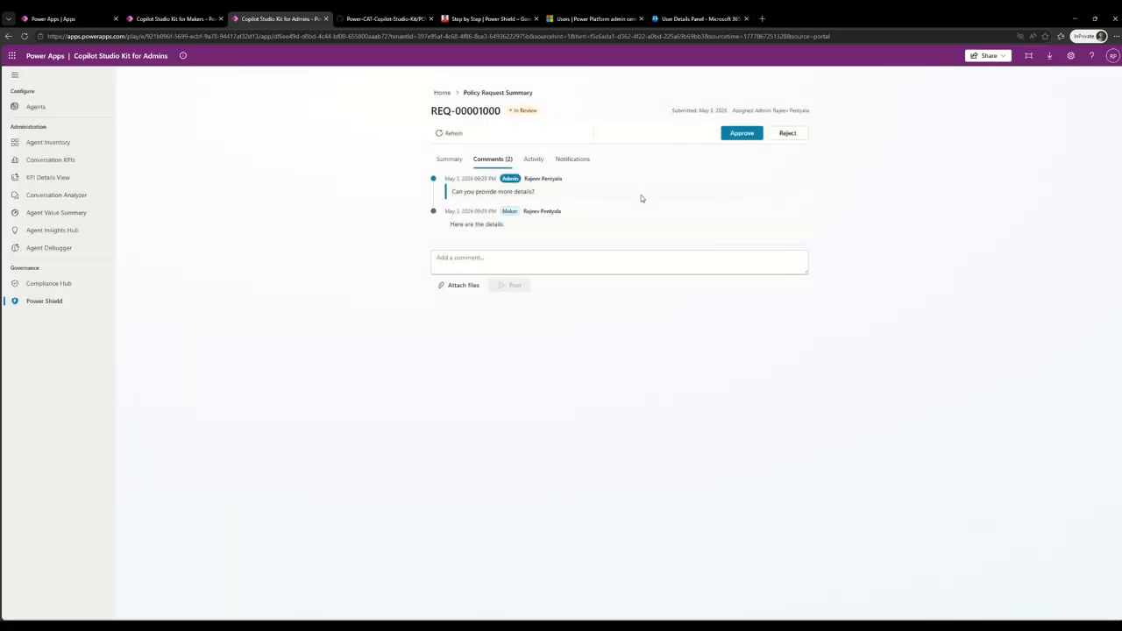
Check the DLP membership of the request's MSFT (default) environment and examine the data policies applied to it.
{"action": "left_click", "coordinate": [448, 161]}
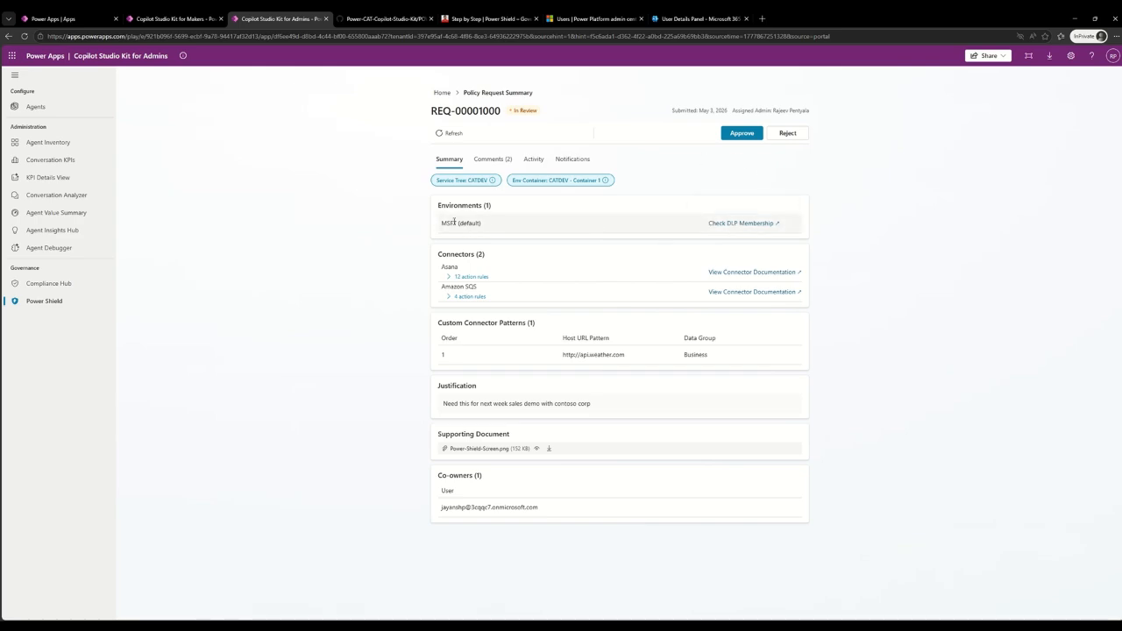
{"action": "left_click_drag", "start_coordinate": [441, 225], "coordinate": [489, 230]}
{"action": "left_click", "coordinate": [429, 235]}
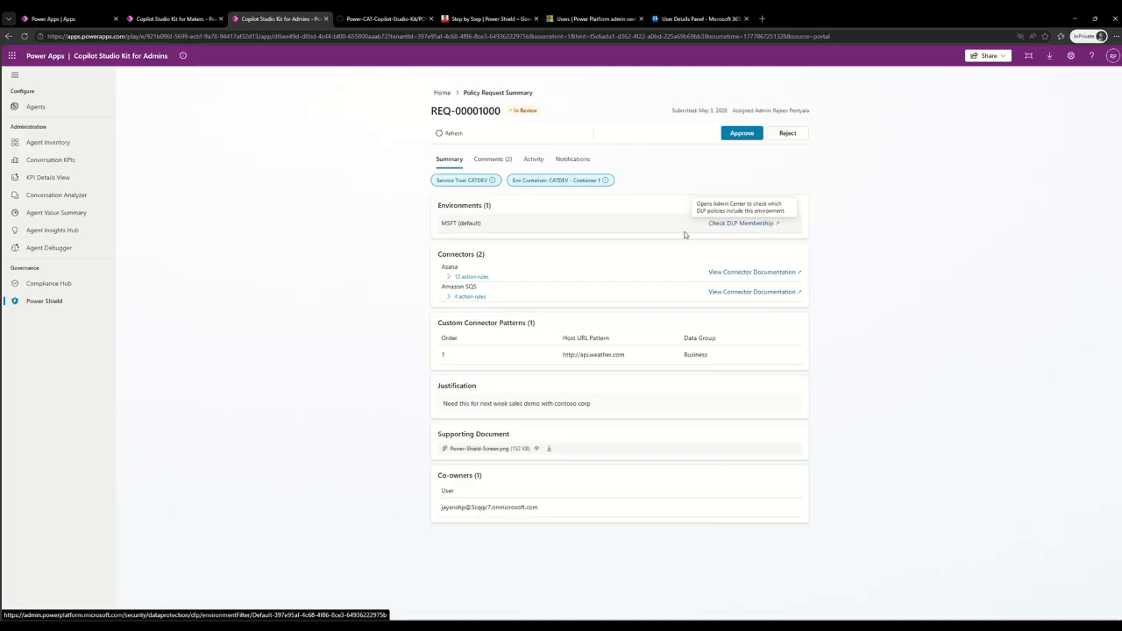
{"action": "left_click", "coordinate": [759, 227]}
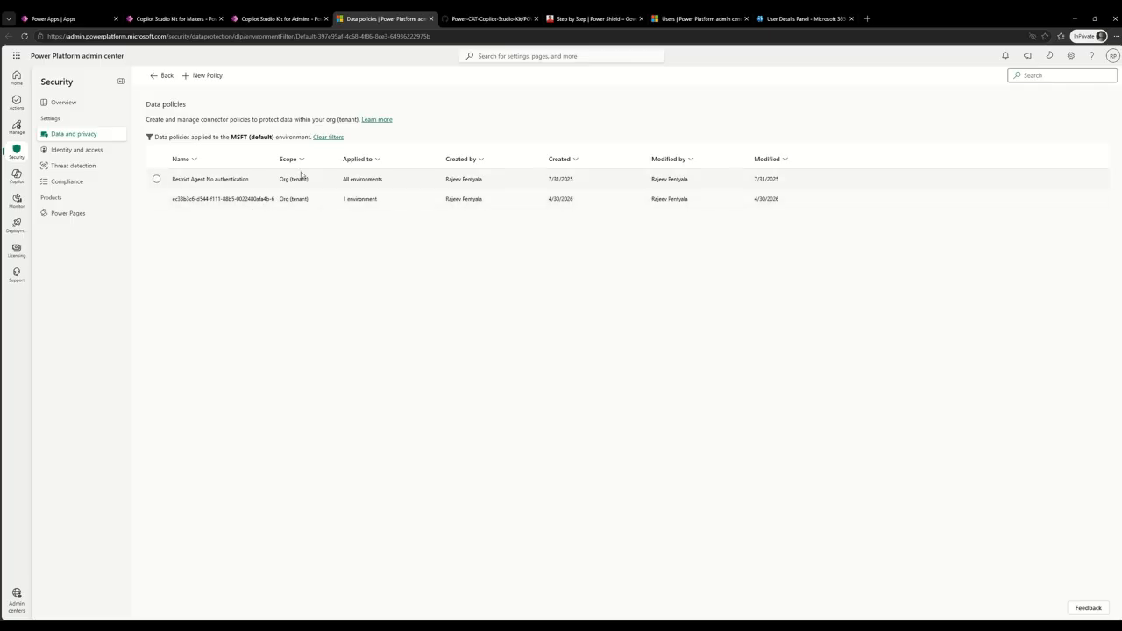
{"action": "left_click", "coordinate": [154, 199]}
{"action": "left_click", "coordinate": [156, 179]}
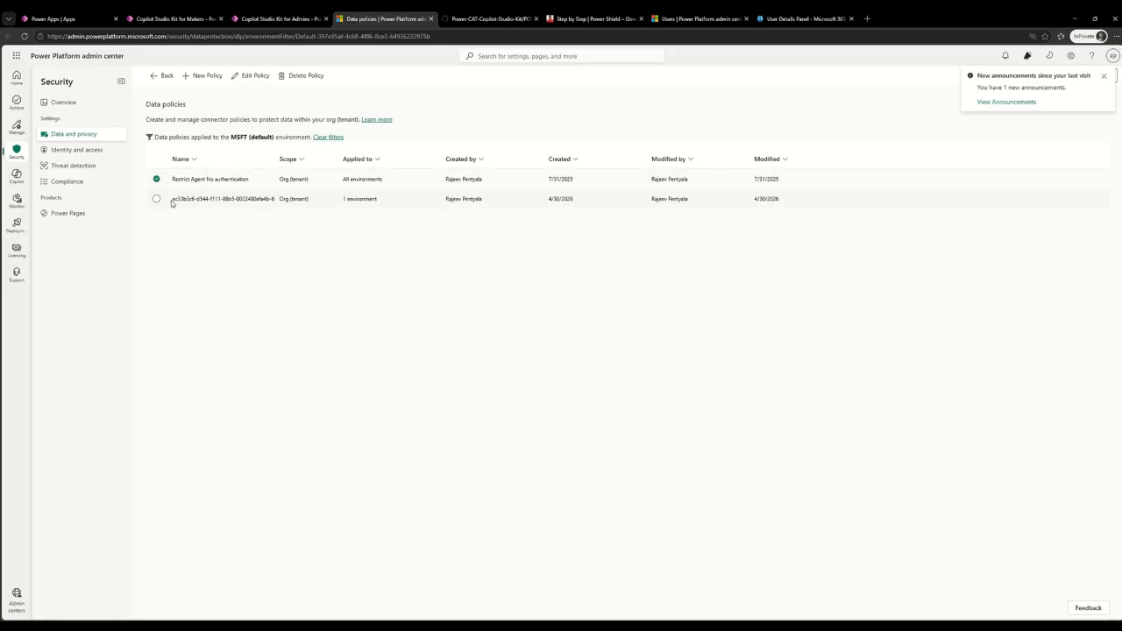
{"action": "left_click", "coordinate": [156, 199]}
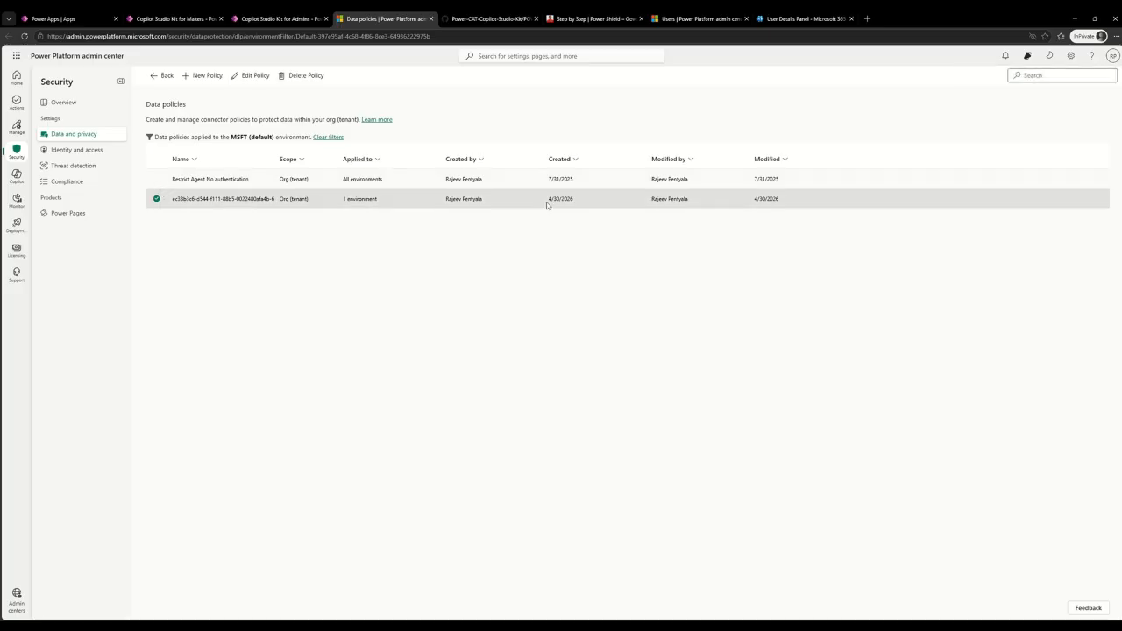
Return to the request in Copilot Studio Kit for Admins and approve it with the admin comment "Looks good approving".
{"action": "left_click", "coordinate": [287, 19]}
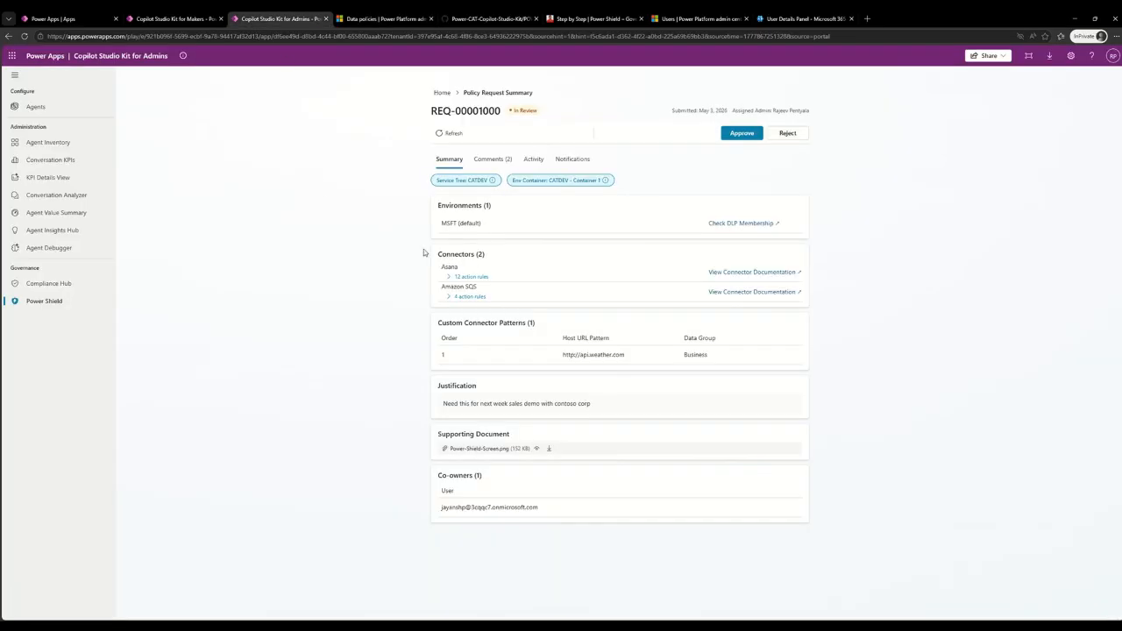
{"action": "left_click", "coordinate": [742, 133]}
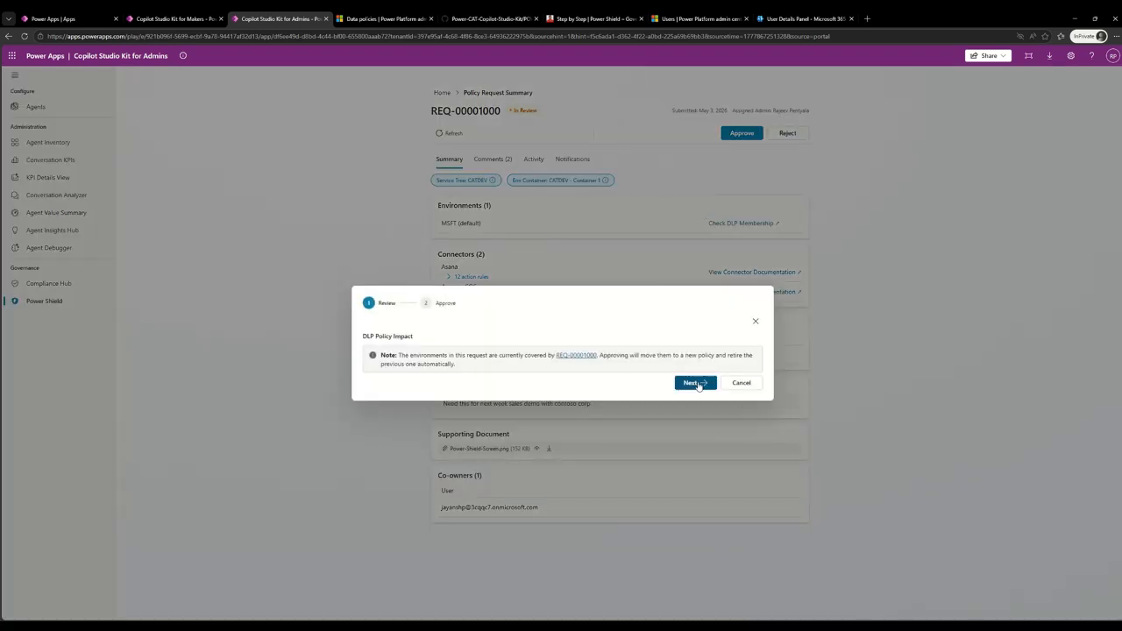
{"action": "left_click", "coordinate": [694, 383]}
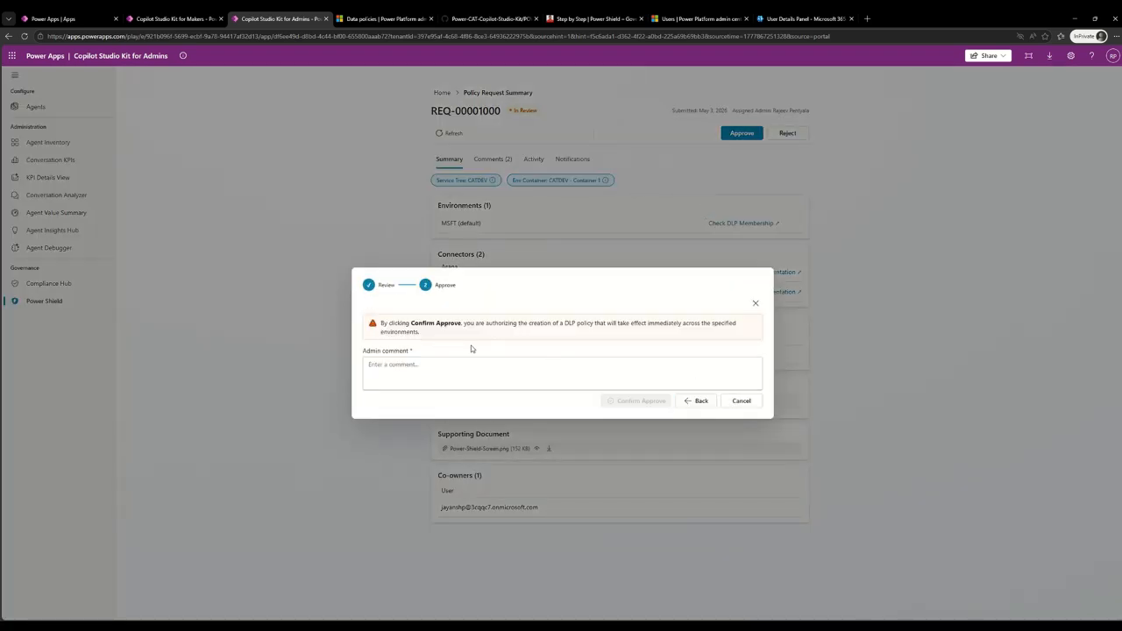
{"action": "left_click", "coordinate": [426, 370]}
{"action": "type", "text": "Looks good approving"}
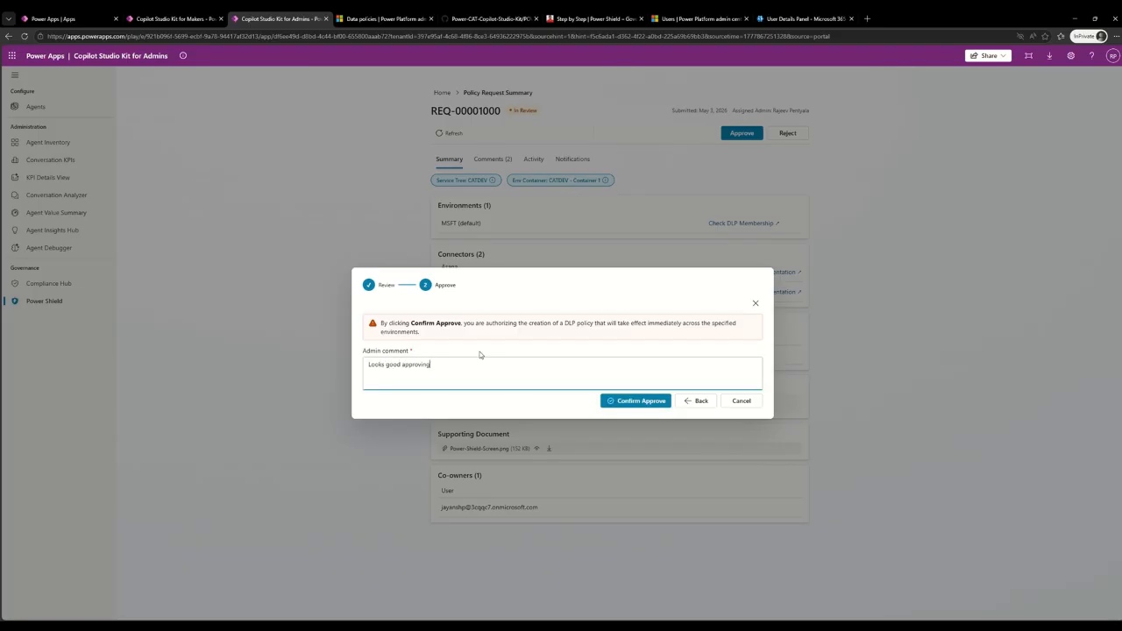
{"action": "left_click", "coordinate": [641, 400]}
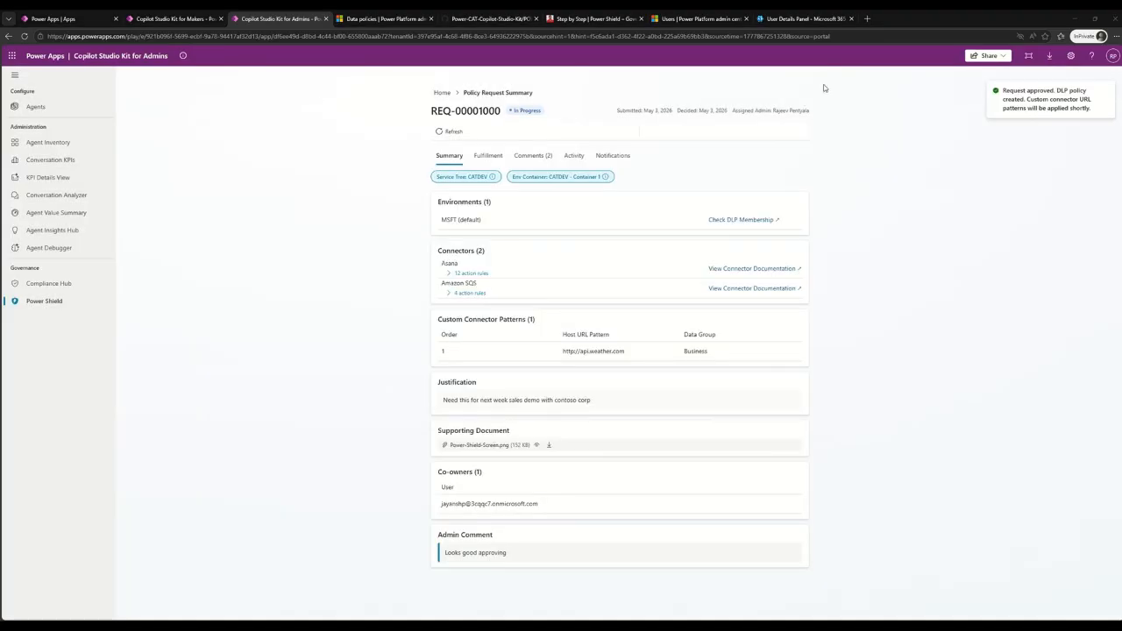
Read the approval notification and view the request's fulfillment details, including the DLP policy and environment status.
{"action": "left_click_drag", "start_coordinate": [1003, 91], "coordinate": [1027, 99]}
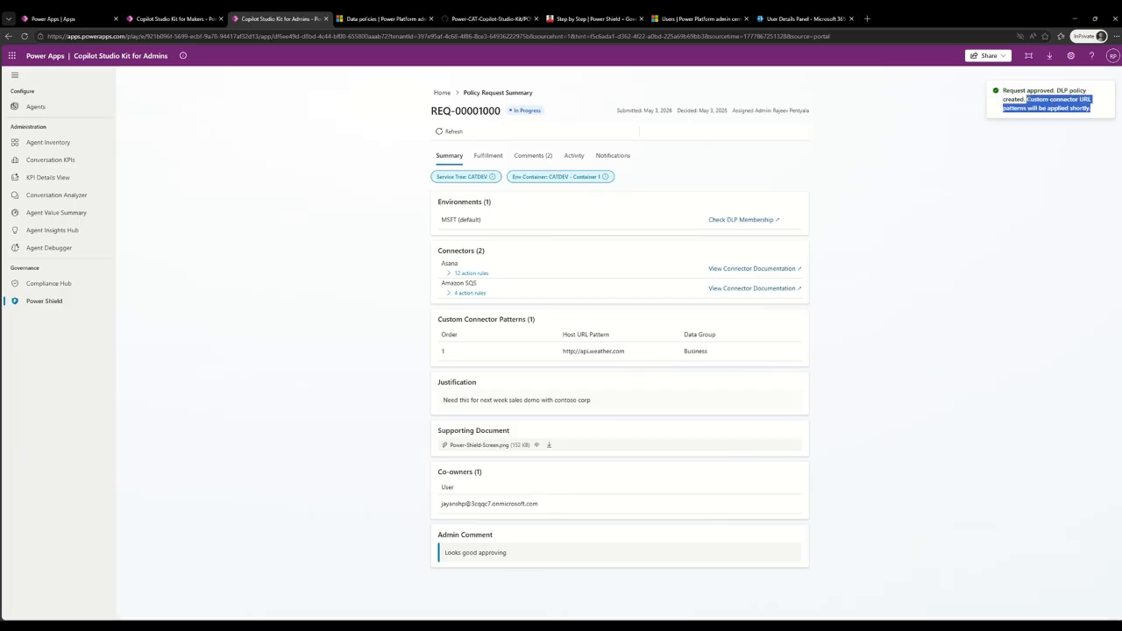
{"action": "left_click", "coordinate": [483, 155]}
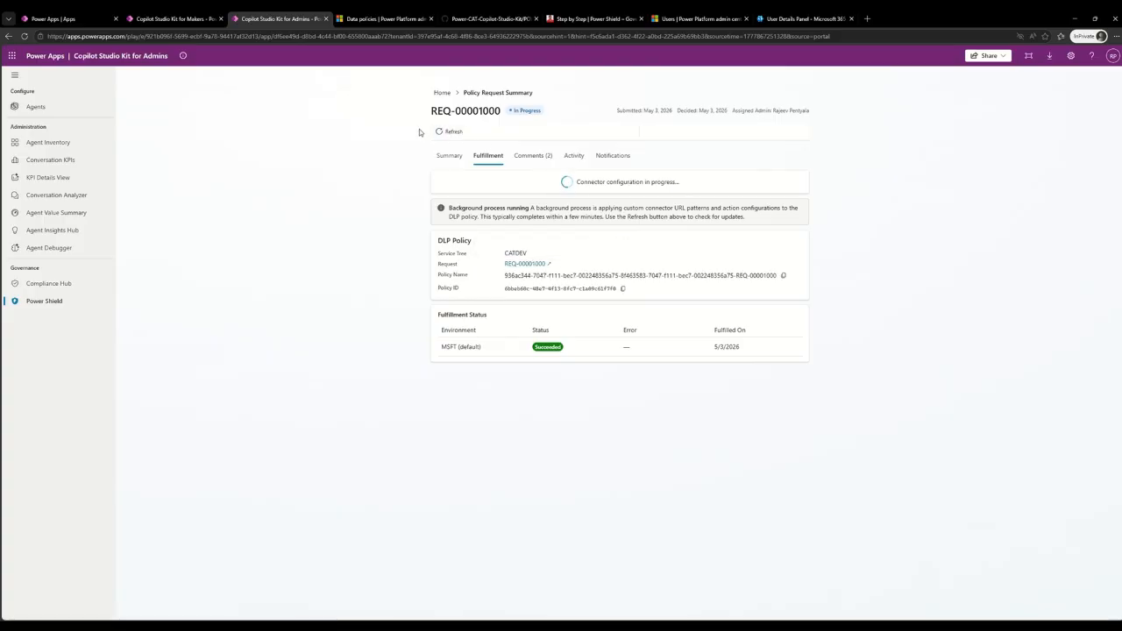
Refresh the request's fulfillment details and check its overall status.
{"action": "left_click", "coordinate": [451, 132]}
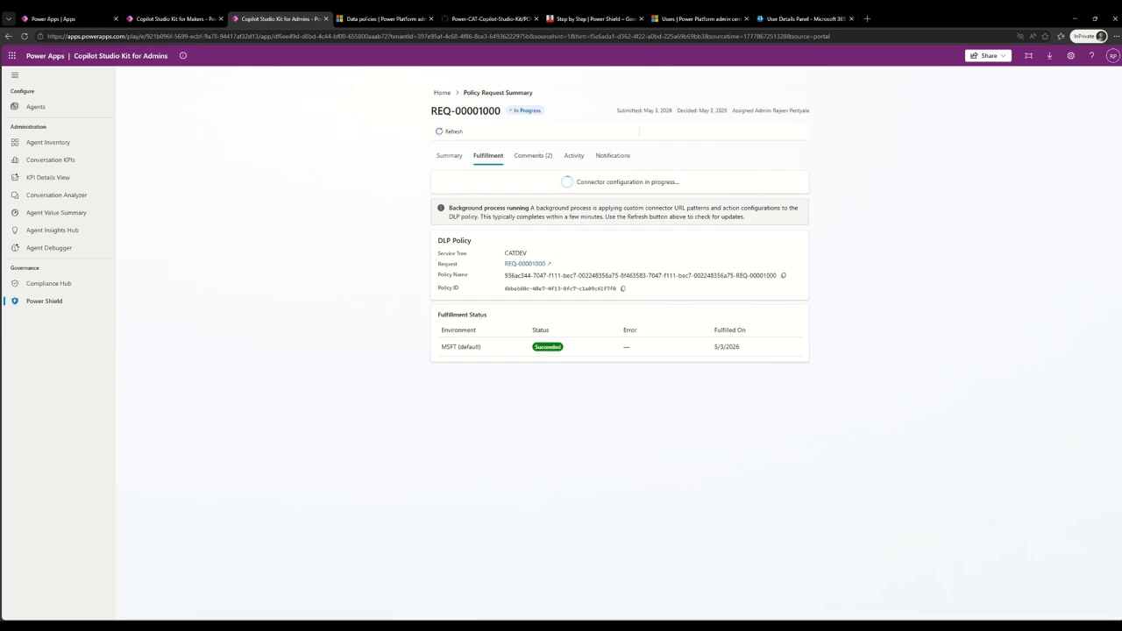
{"action": "left_click", "coordinate": [453, 132]}
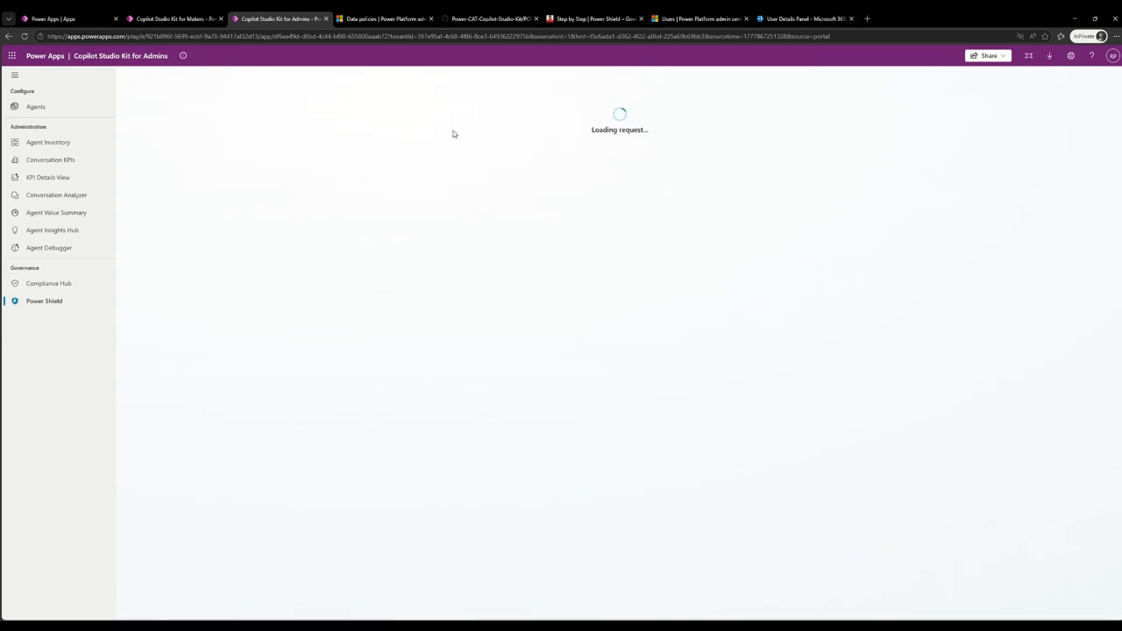
{"action": "double_click", "coordinate": [526, 112]}
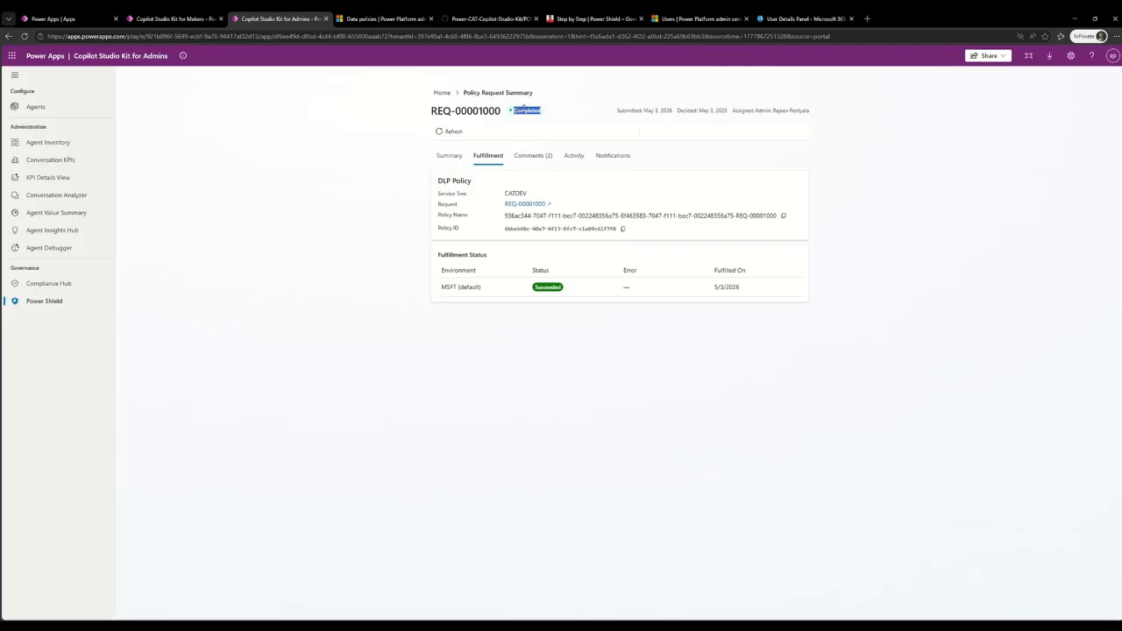
{"action": "left_click", "coordinate": [558, 389]}
Open the request's DLP policy in Power Platform admin center and review the Asana connector's allowed actions in the Business group.
{"action": "left_click", "coordinate": [531, 204]}
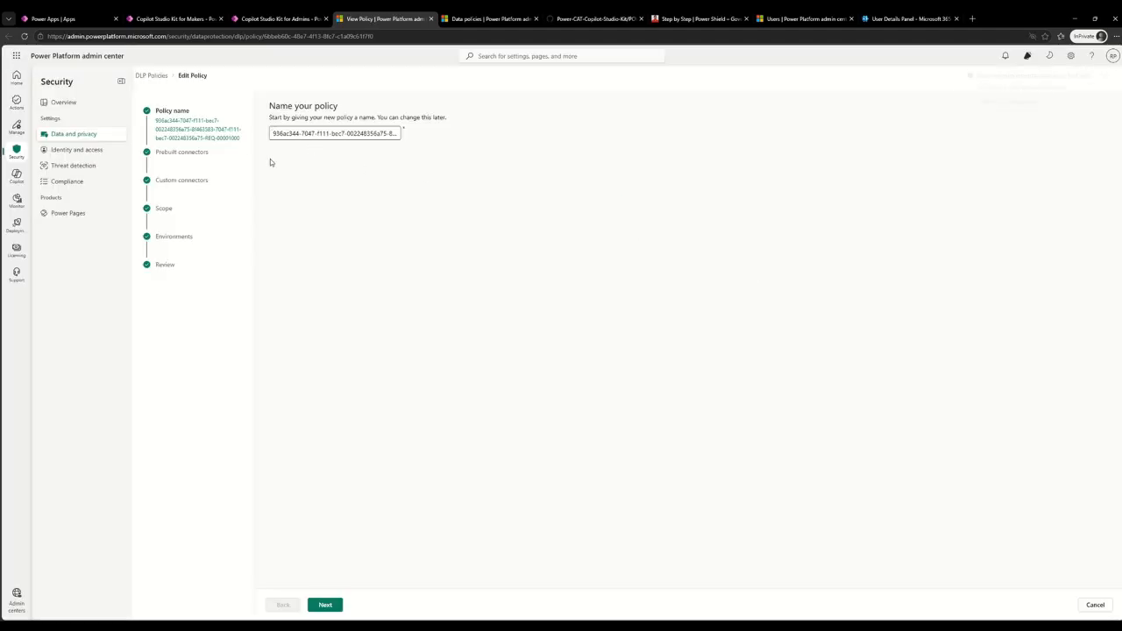
{"action": "left_click", "coordinate": [196, 152]}
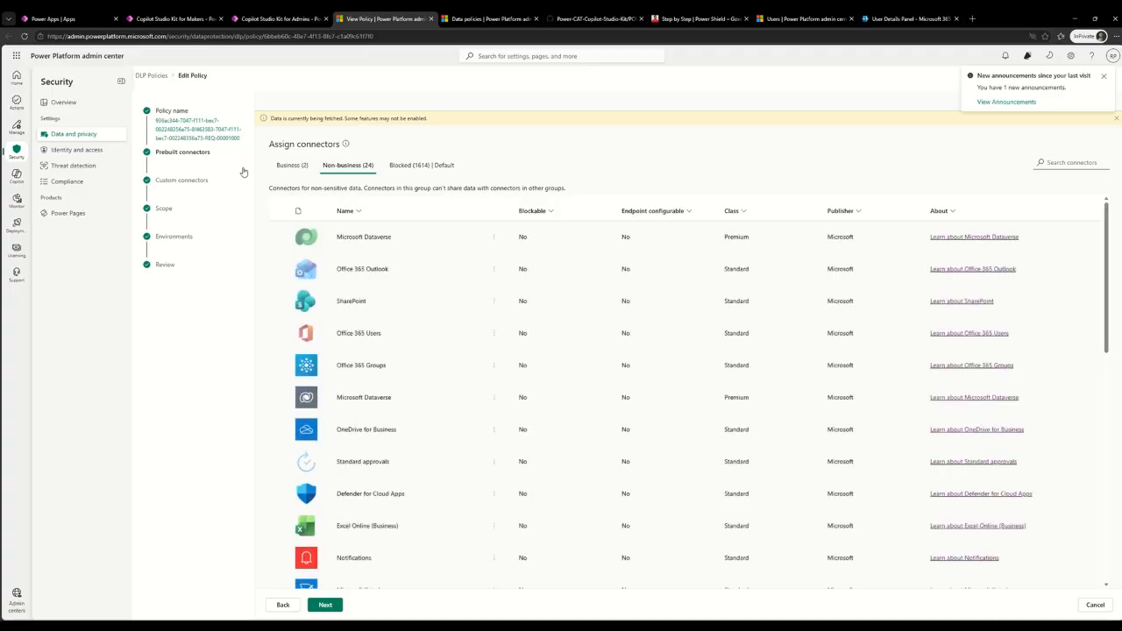
{"action": "left_click", "coordinate": [292, 165]}
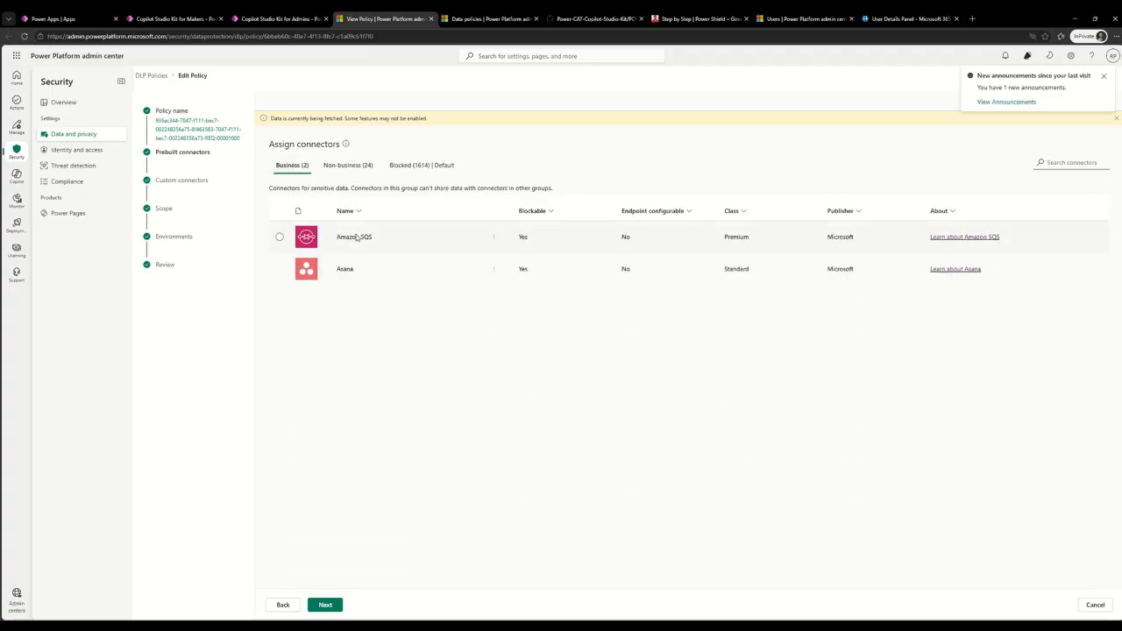
{"action": "left_click", "coordinate": [278, 269]}
{"action": "left_click", "coordinate": [494, 269]}
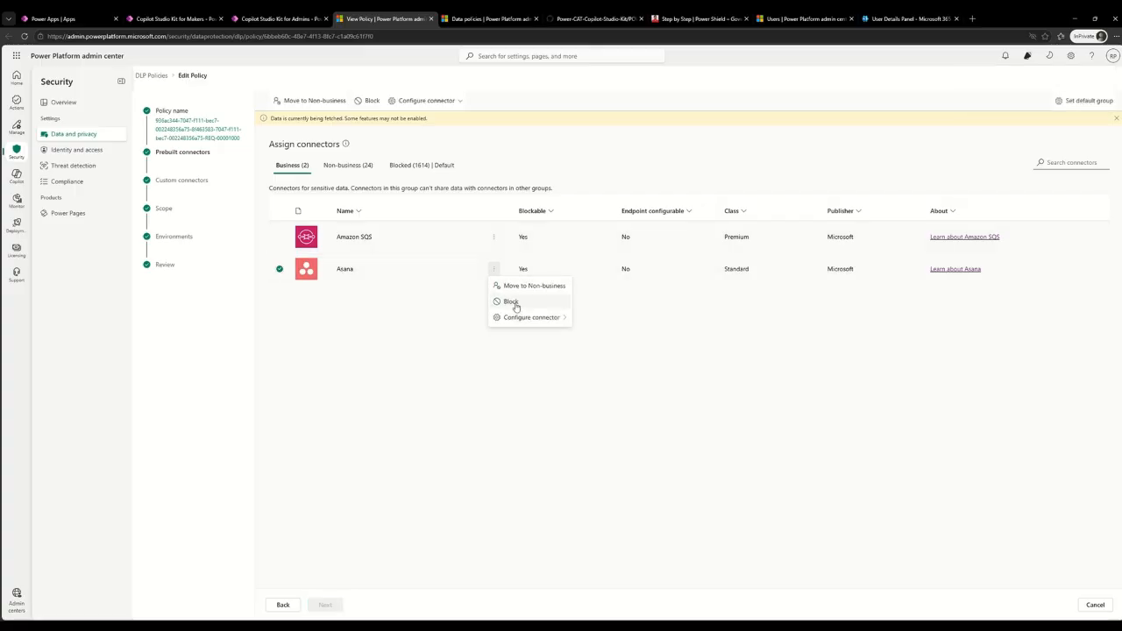
{"action": "mouse_move", "coordinate": [529, 321]}
{"action": "left_click", "coordinate": [587, 337]}
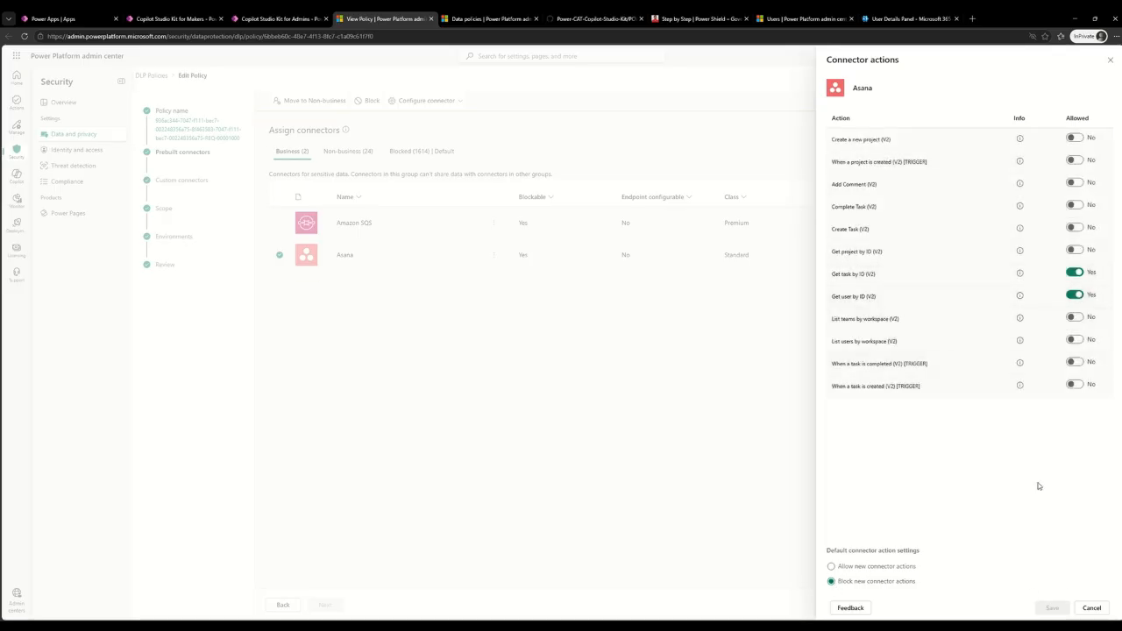
{"action": "left_click", "coordinate": [1091, 608]}
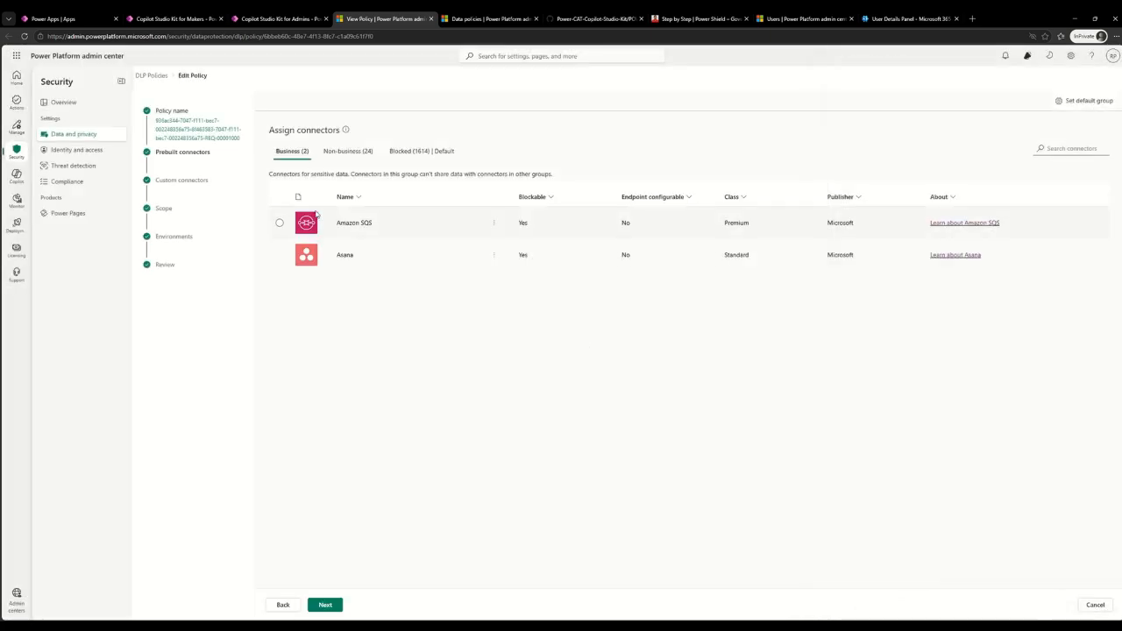
Review the allowed actions of the Amazon SQS connector in the policy's Business group and close them without saving.
{"action": "left_click", "coordinate": [366, 224]}
{"action": "left_click", "coordinate": [493, 222]}
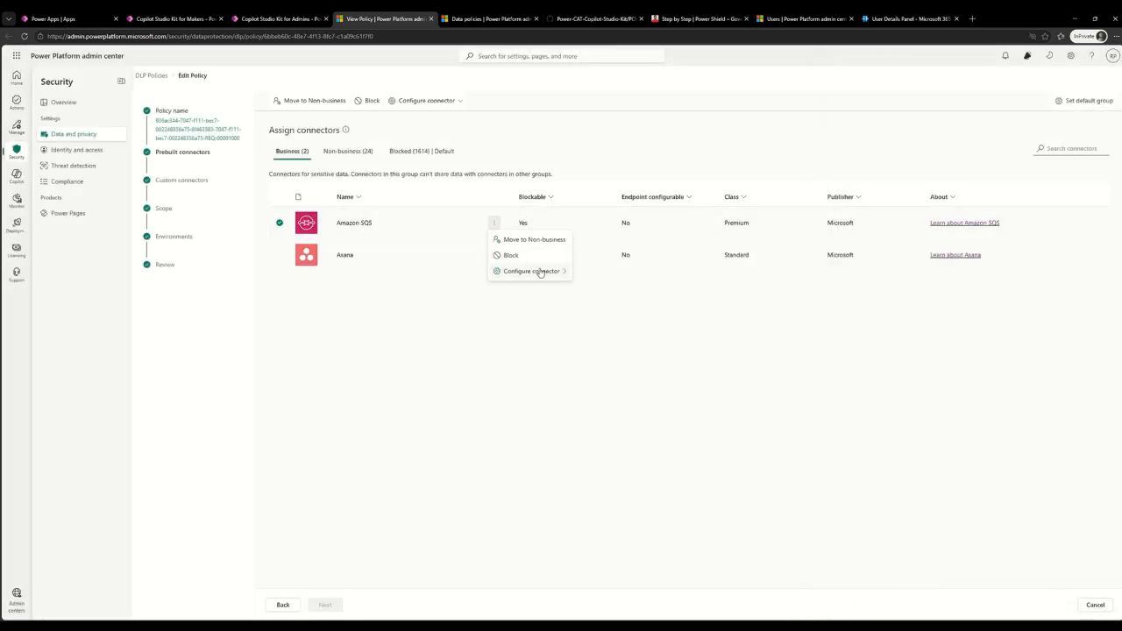
{"action": "mouse_move", "coordinate": [541, 273]}
{"action": "left_click", "coordinate": [601, 289]}
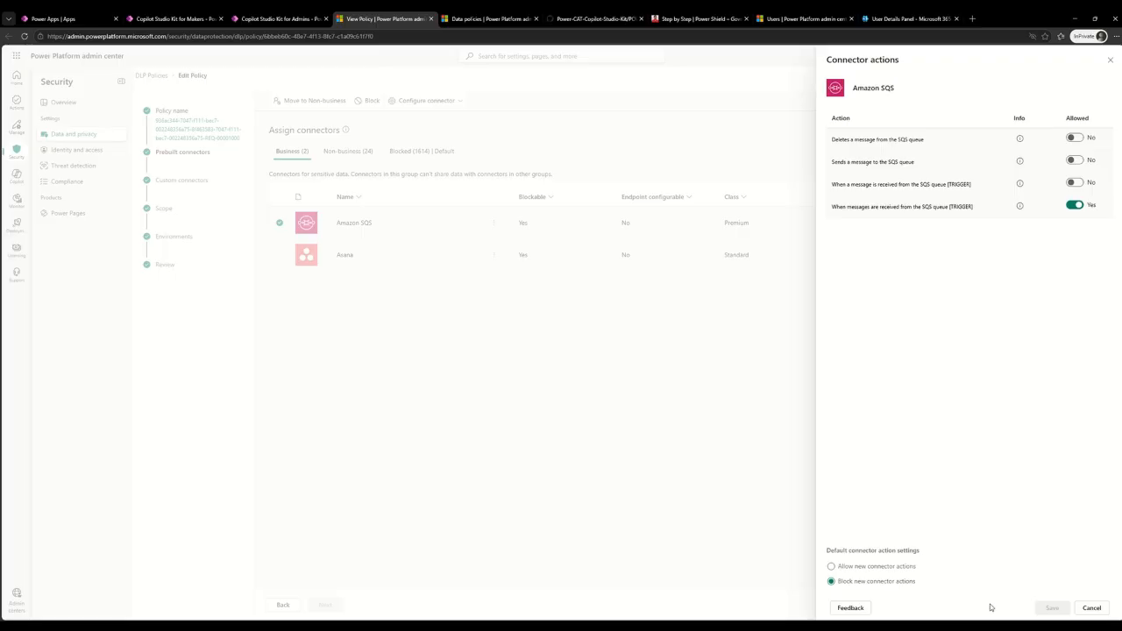
{"action": "left_click", "coordinate": [1091, 607]}
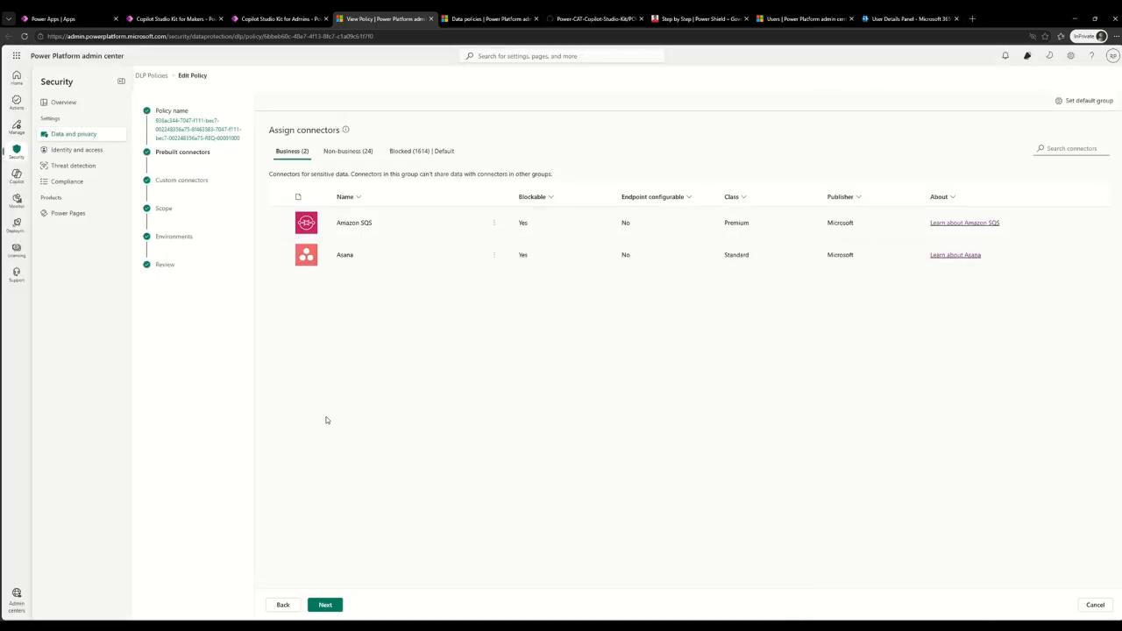
Examine the policy's custom connector patterns and the environments added to the policy.
{"action": "left_click", "coordinate": [185, 181]}
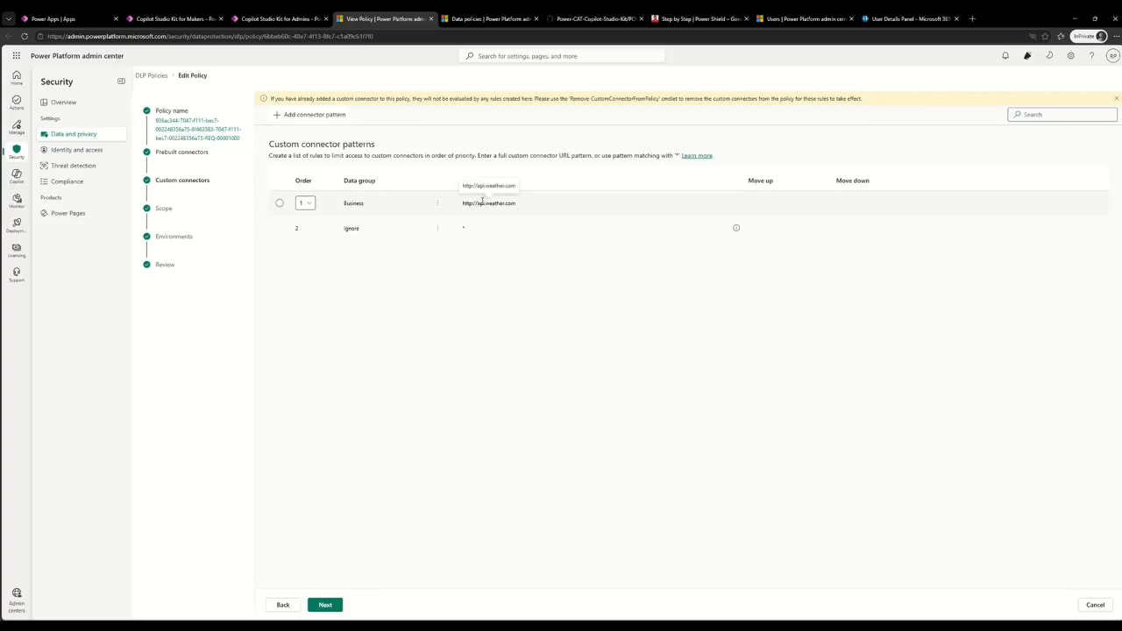
{"action": "left_click", "coordinate": [174, 237]}
{"action": "left_click", "coordinate": [354, 167]}
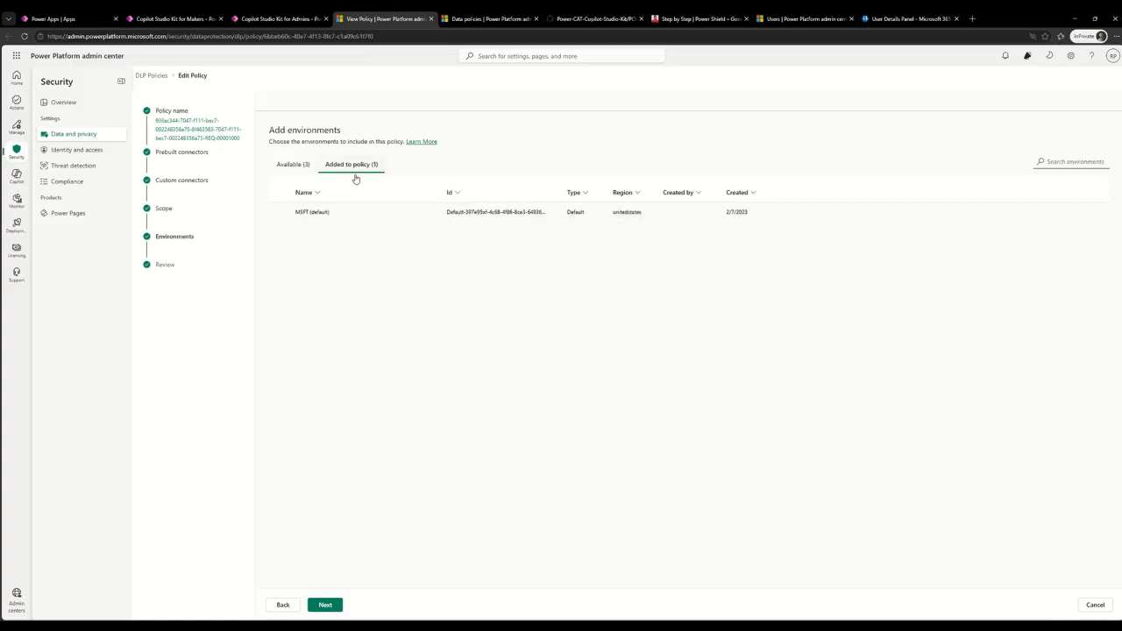
{"action": "left_click", "coordinate": [281, 212]}
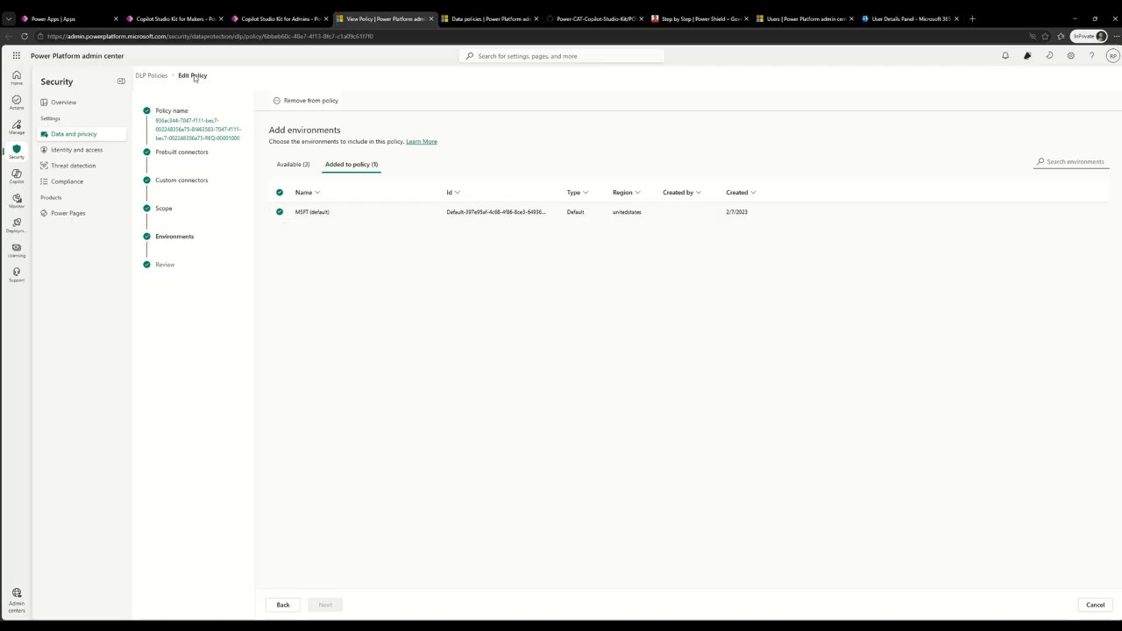
Switch to Copilot Studio Kit for Makers, refresh the request, and check its status in the PowerShield request list.
{"action": "left_click", "coordinate": [271, 18]}
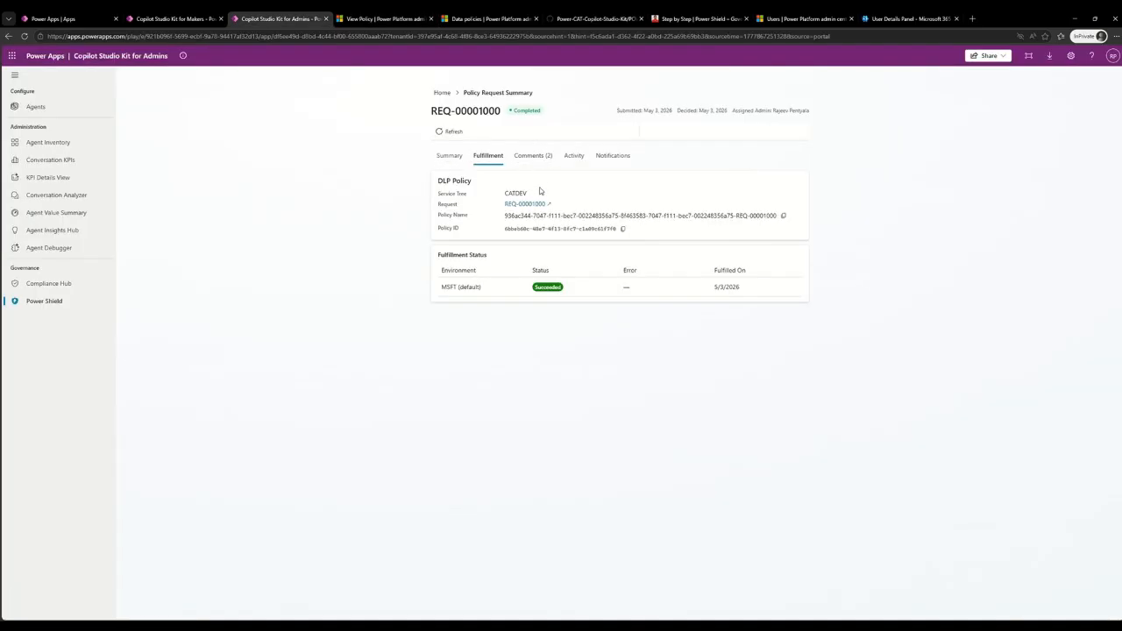
{"action": "left_click", "coordinate": [190, 20]}
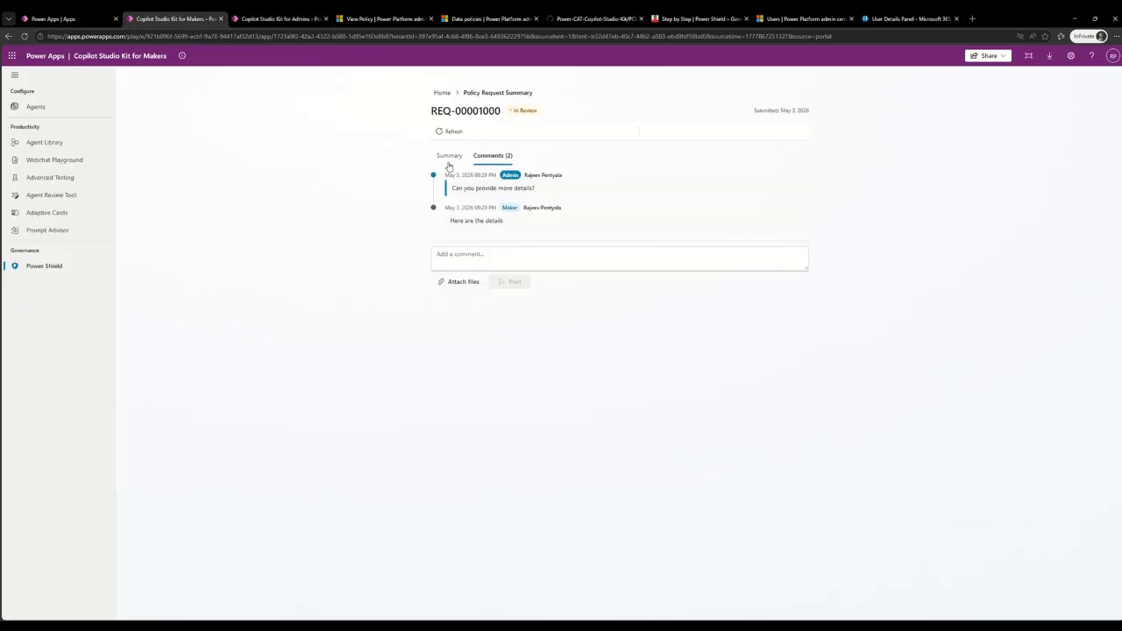
{"action": "left_click", "coordinate": [447, 132]}
{"action": "left_click", "coordinate": [442, 92]}
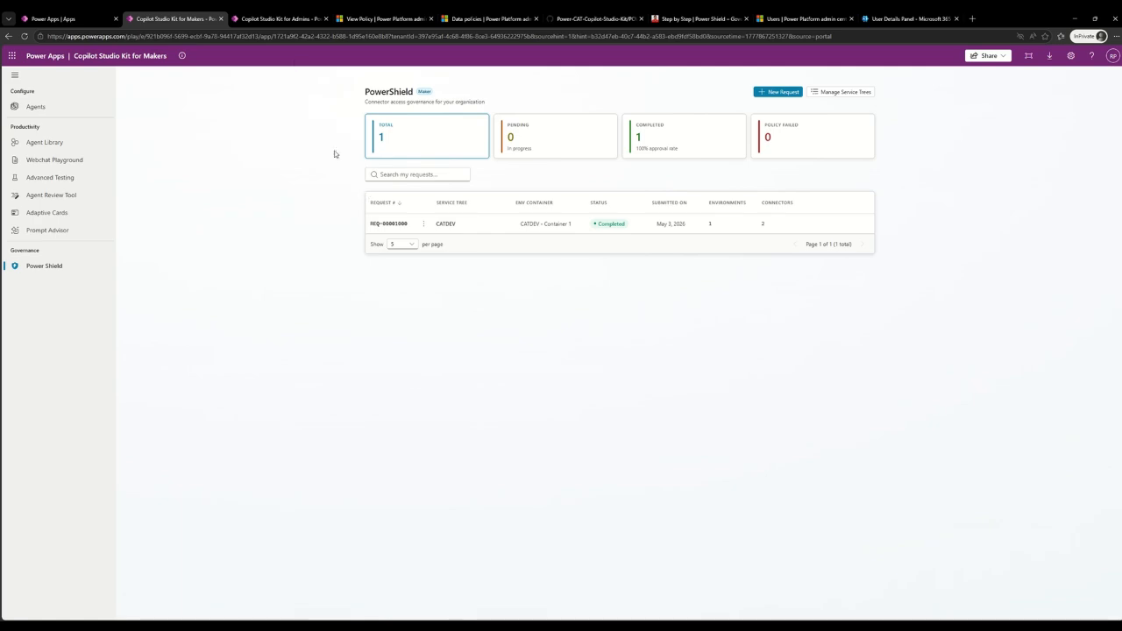
{"action": "left_click", "coordinate": [279, 18]}
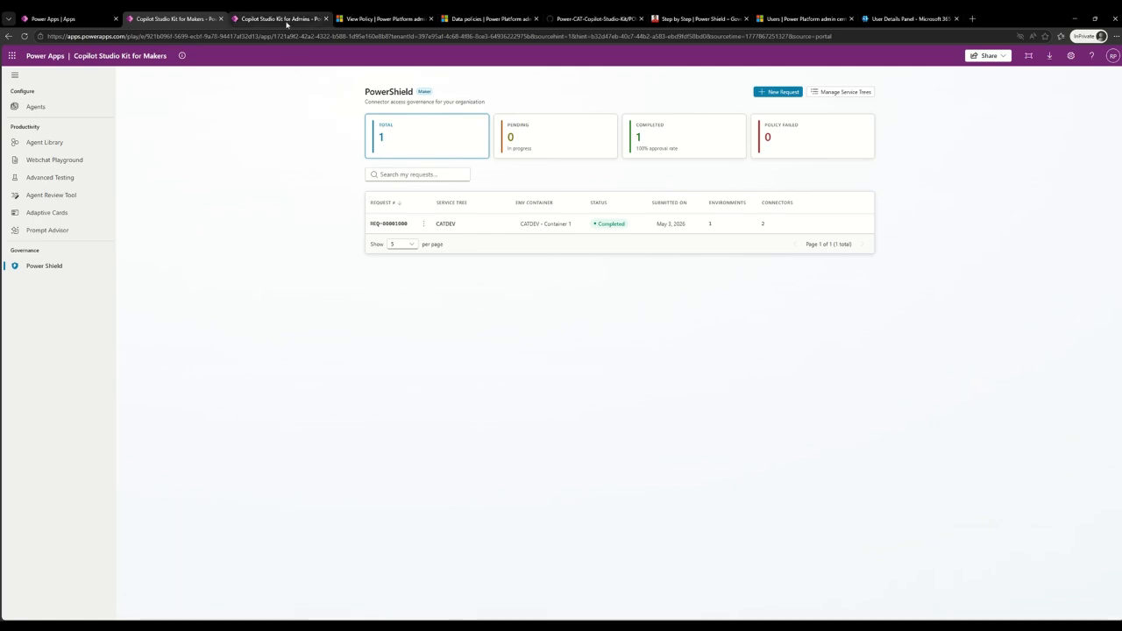
{"action": "left_click", "coordinate": [186, 18]}
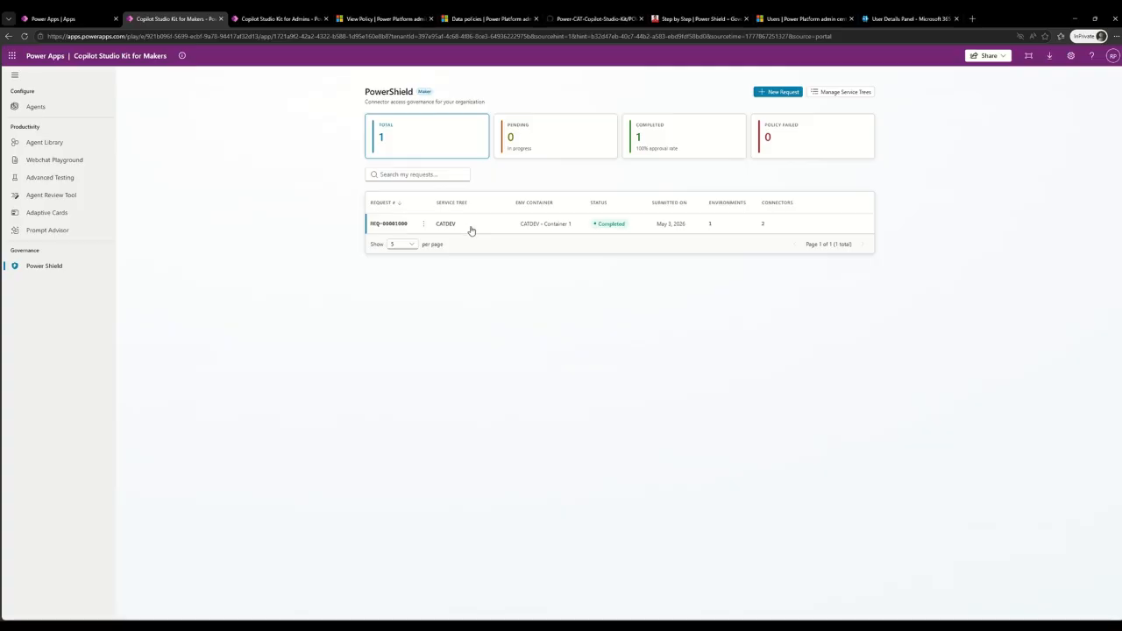
Return to Copilot Studio Kit for Admins and review the request's summary and activity log, including the Policy Modified warning entry.
{"action": "left_click", "coordinate": [284, 18]}
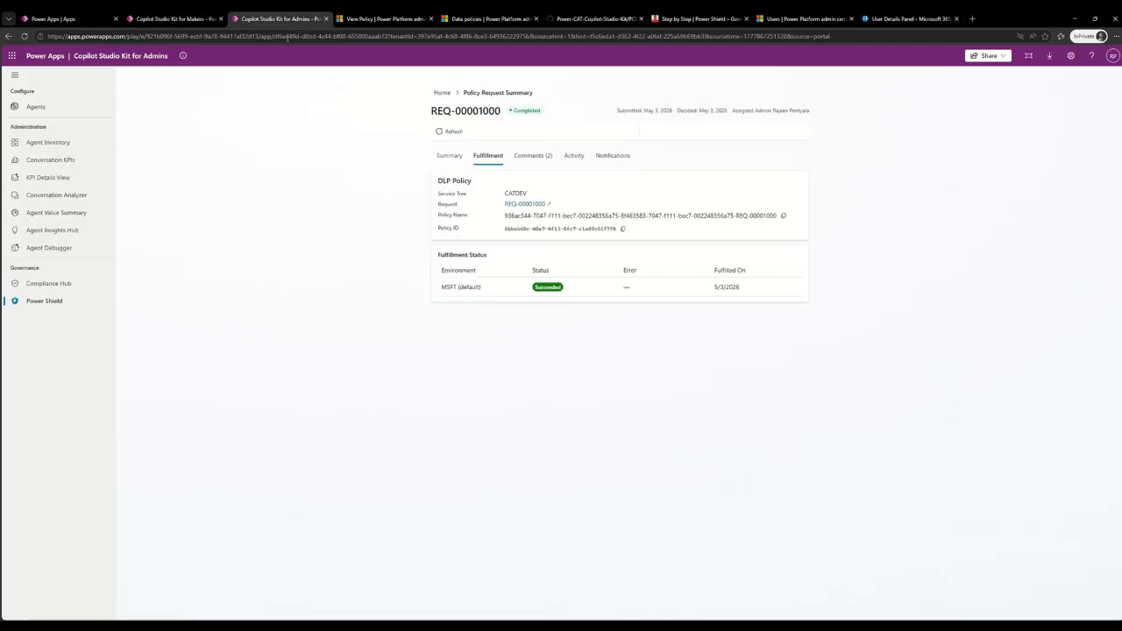
{"action": "left_click", "coordinate": [450, 156]}
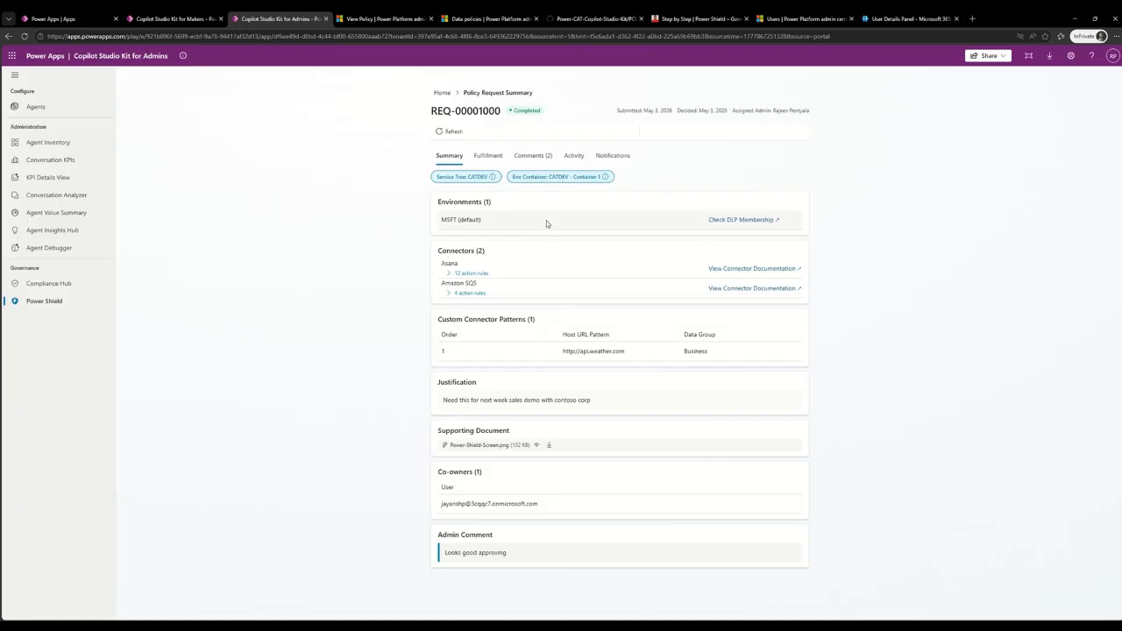
{"action": "left_click", "coordinate": [574, 157]}
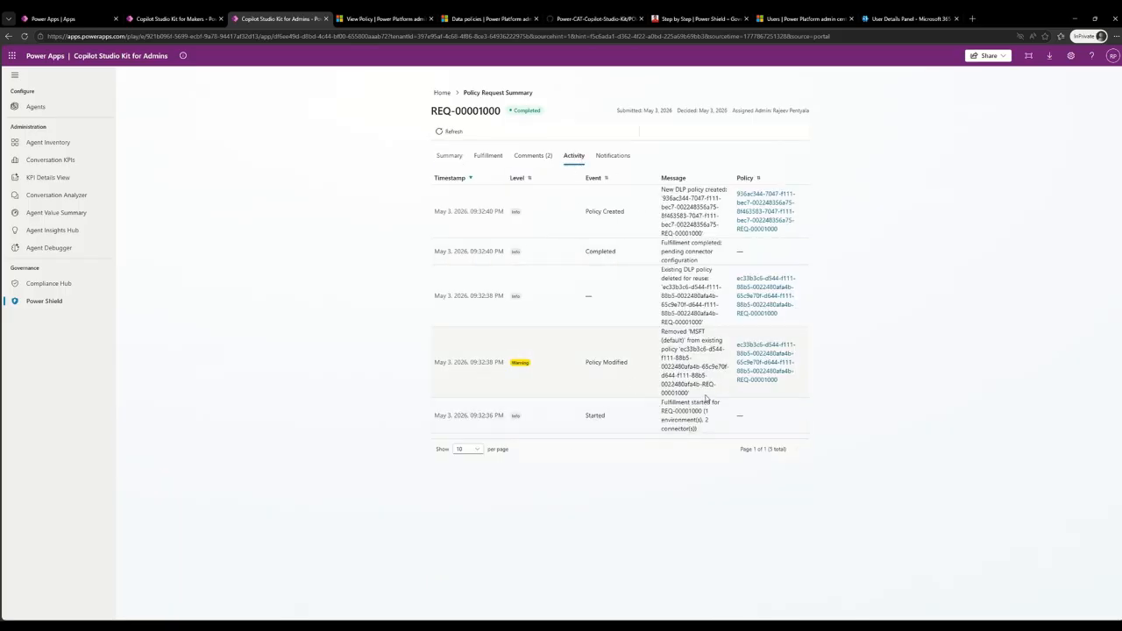
{"action": "left_click_drag", "start_coordinate": [714, 399], "coordinate": [445, 336]}
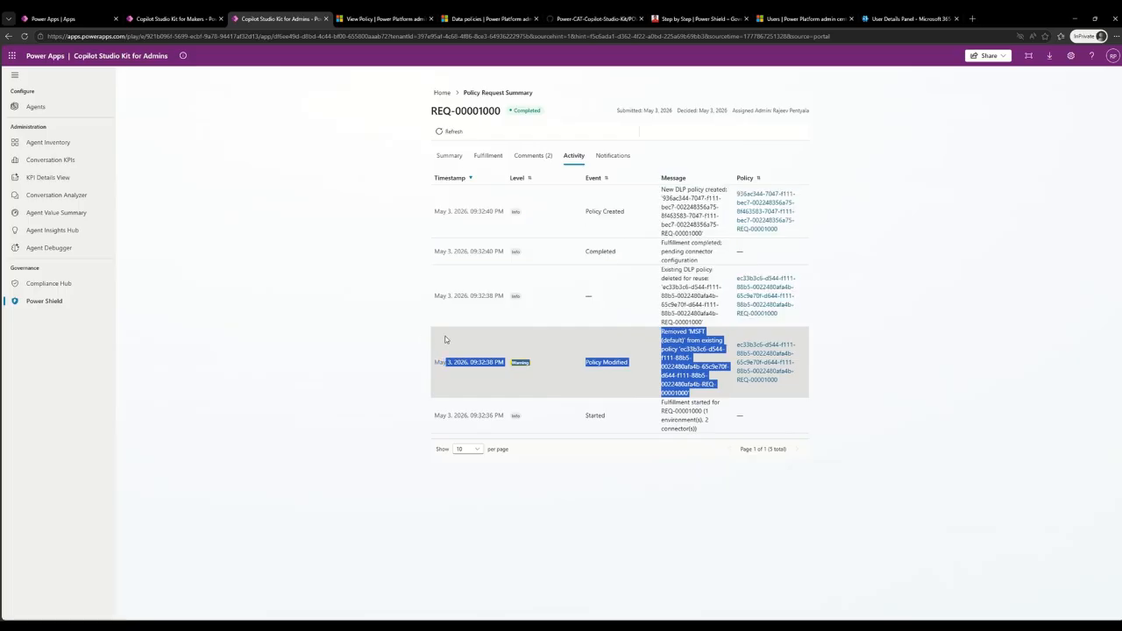
{"action": "left_click", "coordinate": [392, 321]}
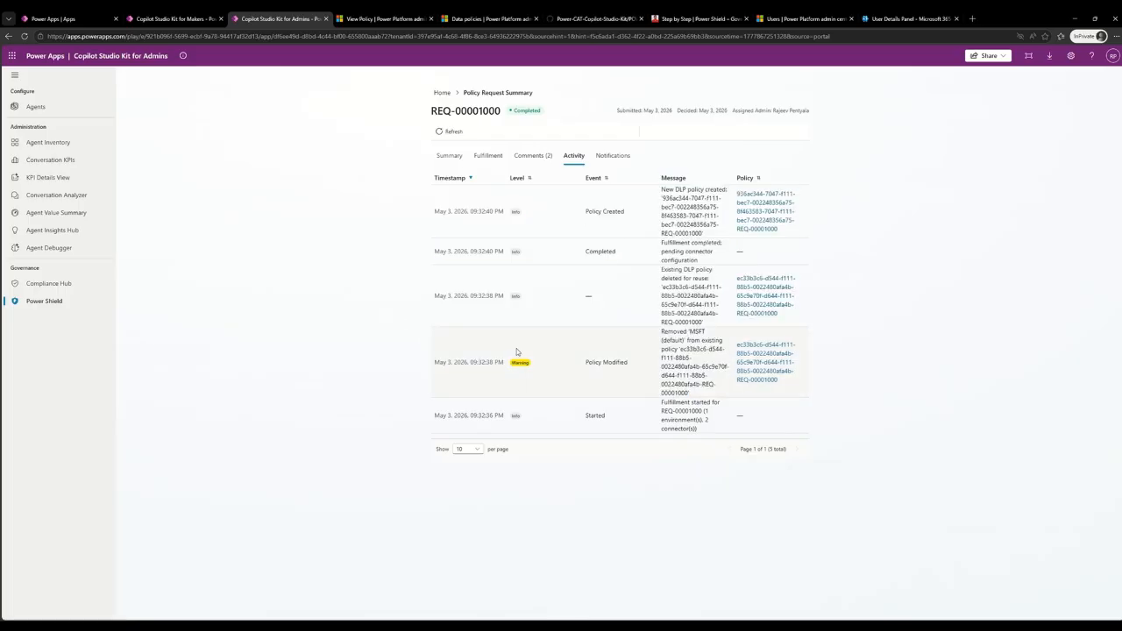
{"action": "left_click_drag", "start_coordinate": [703, 396], "coordinate": [433, 342]}
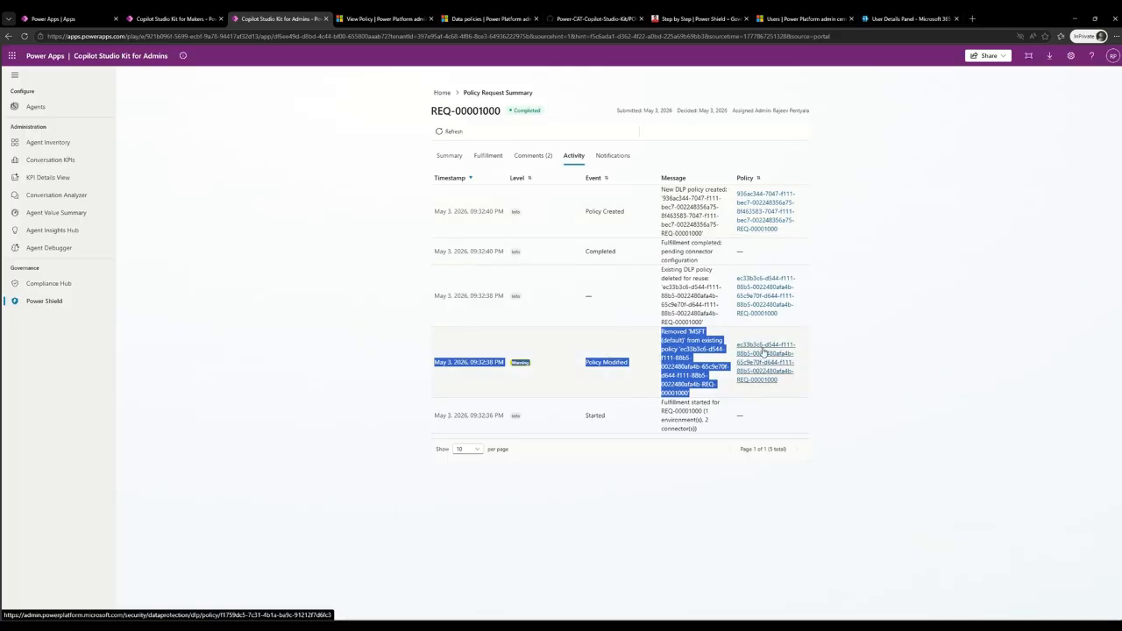
{"action": "left_click", "coordinate": [385, 314]}
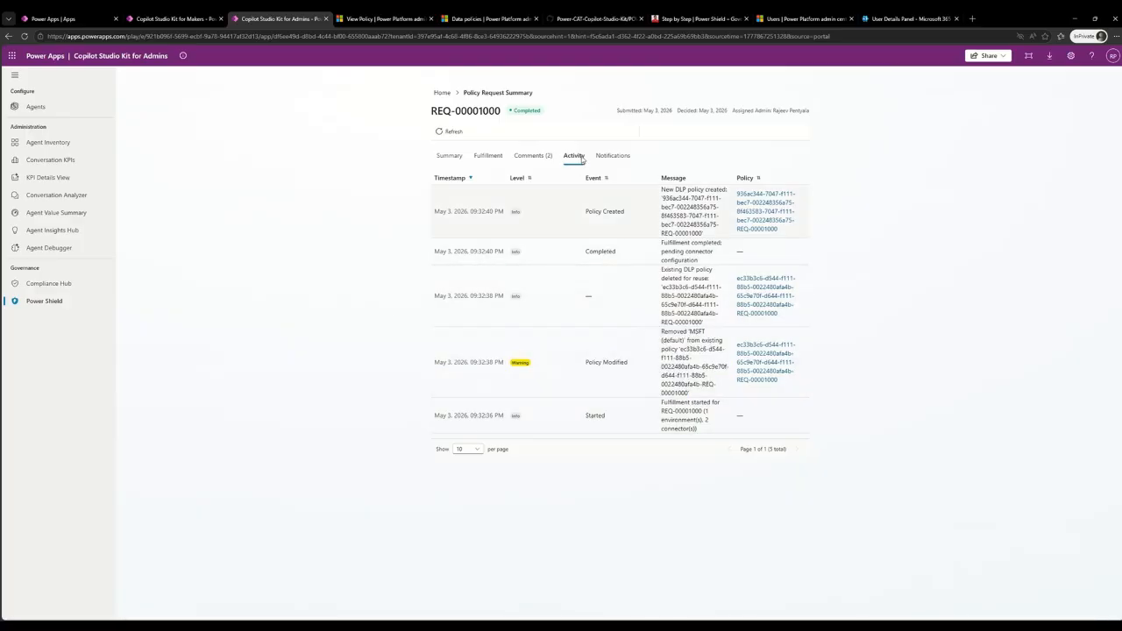
Read the New Comment and Request Approved messages among the request's notifications.
{"action": "left_click", "coordinate": [613, 156]}
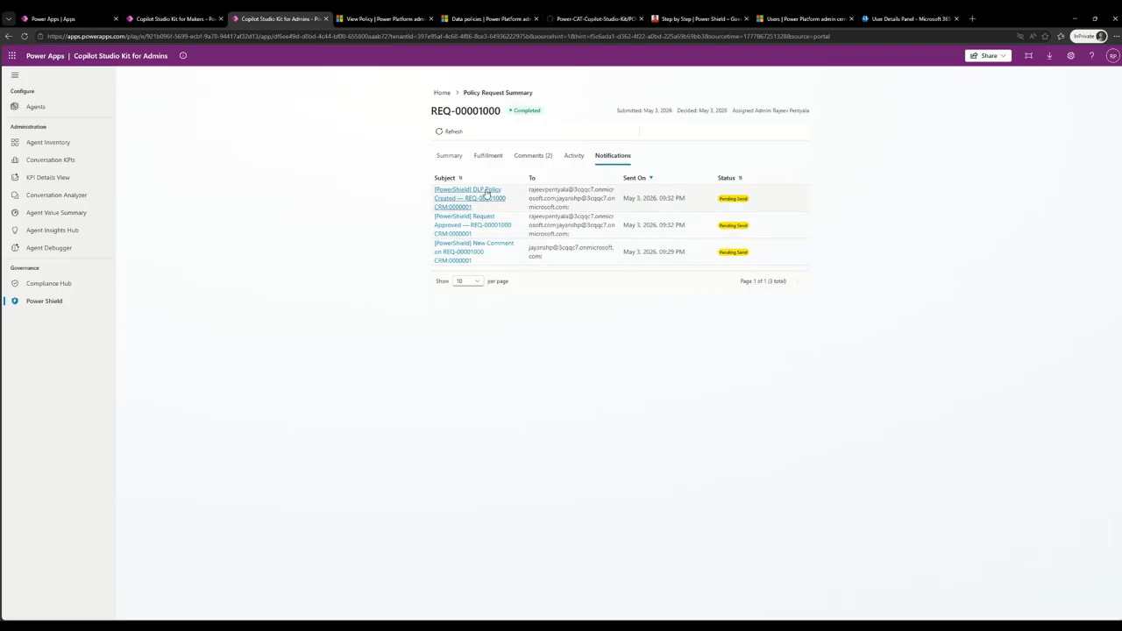
{"action": "left_click", "coordinate": [473, 251]}
{"action": "scroll", "coordinate": [576, 354], "scroll_direction": "down", "scroll_amount": 1}
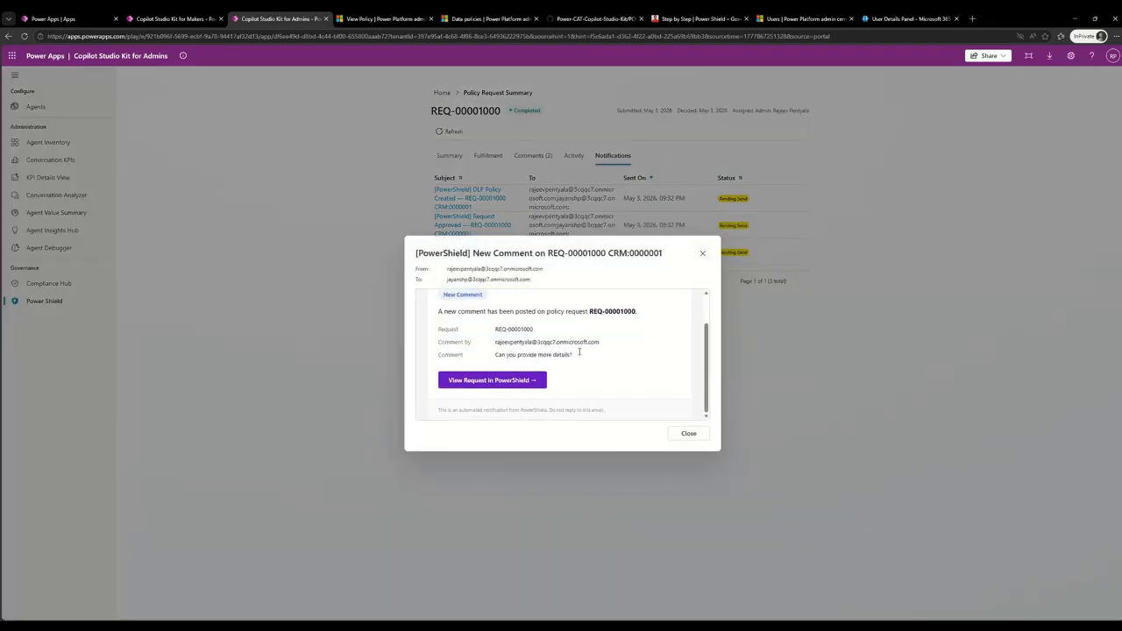
{"action": "left_click", "coordinate": [689, 431]}
{"action": "left_click", "coordinate": [474, 219]}
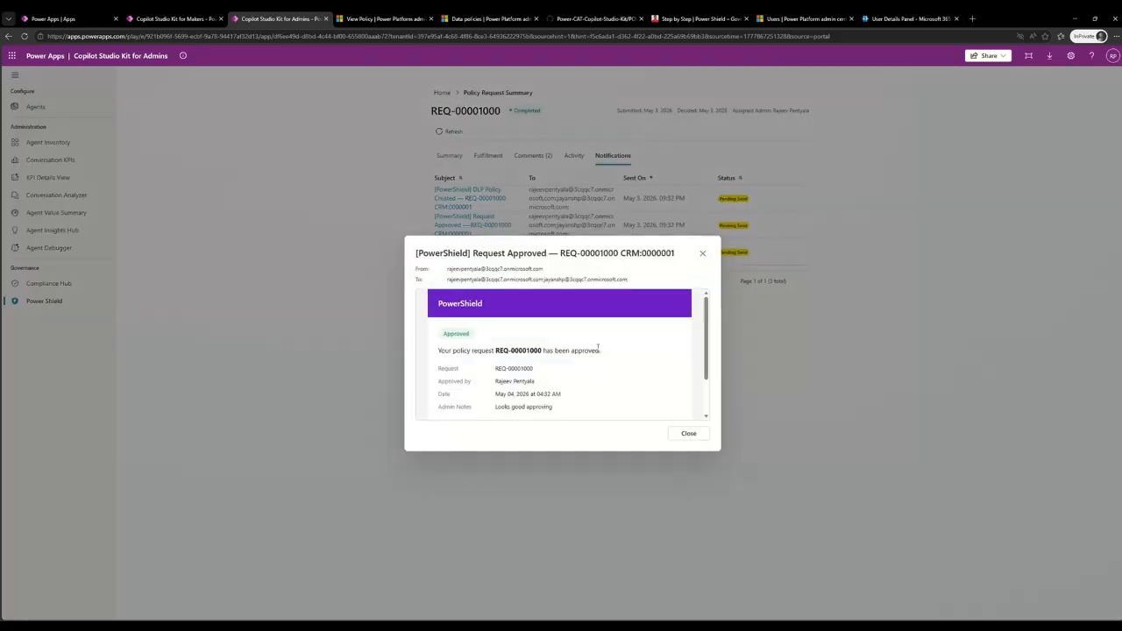
{"action": "left_click", "coordinate": [689, 433]}
Read the DLP Policy Created notification, check its recipients, and close it.
{"action": "left_click", "coordinate": [470, 193]}
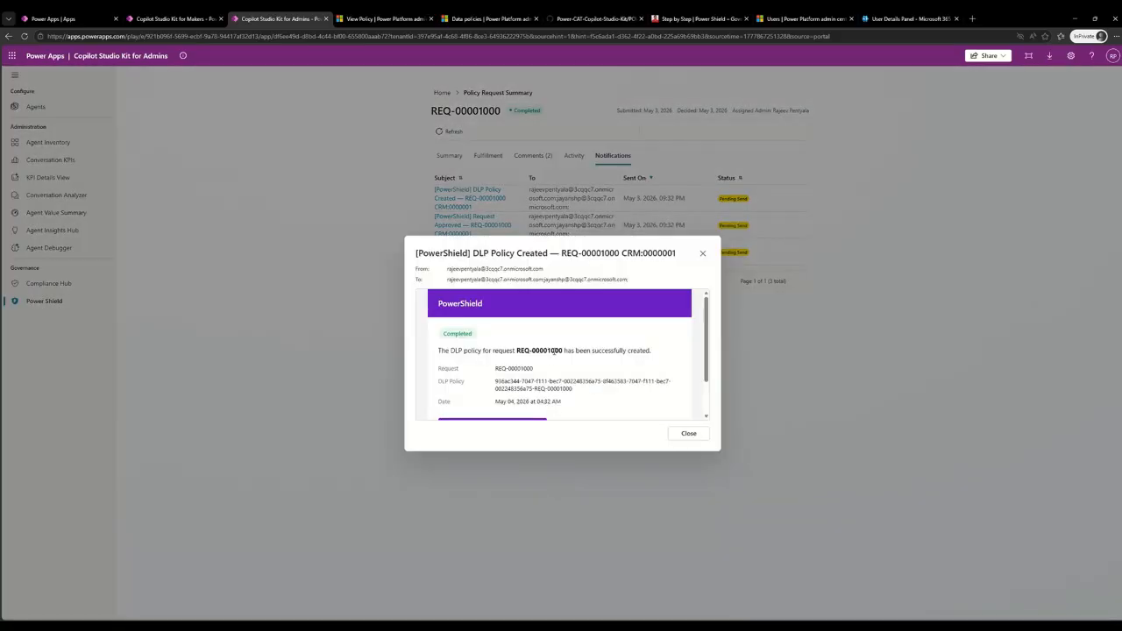
{"action": "scroll", "coordinate": [557, 351], "scroll_direction": "down", "scroll_amount": 1}
{"action": "scroll", "coordinate": [570, 342], "scroll_direction": "up", "scroll_amount": 1}
{"action": "left_click_drag", "start_coordinate": [630, 281], "coordinate": [443, 280]}
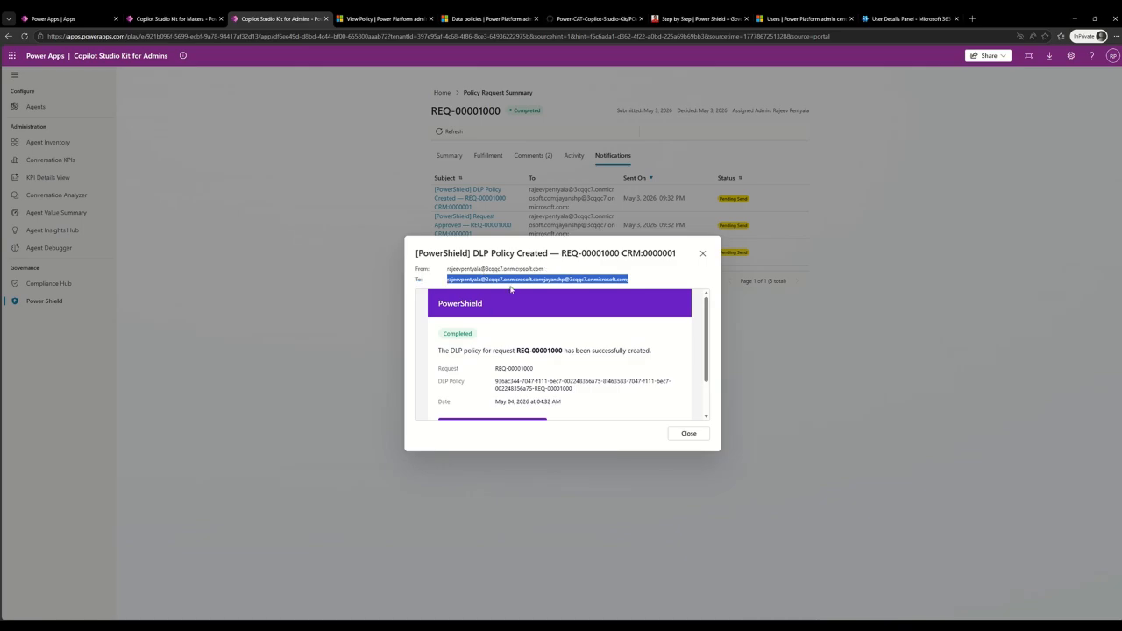
{"action": "left_click", "coordinate": [550, 269]}
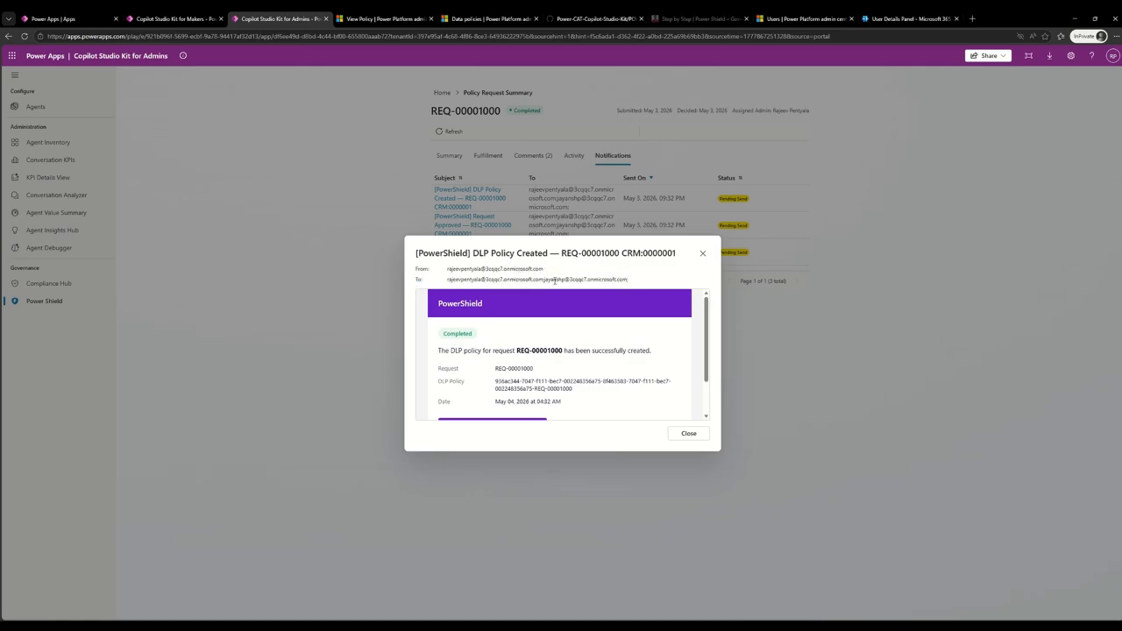
{"action": "left_click_drag", "start_coordinate": [544, 279], "coordinate": [631, 281]}
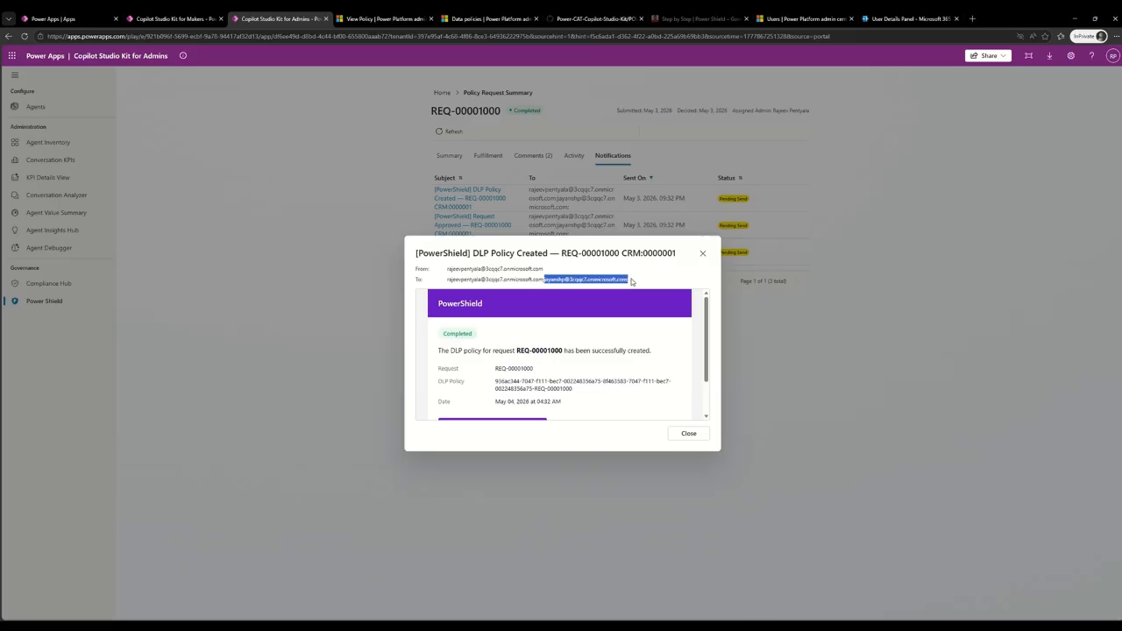
{"action": "left_click", "coordinate": [564, 276]}
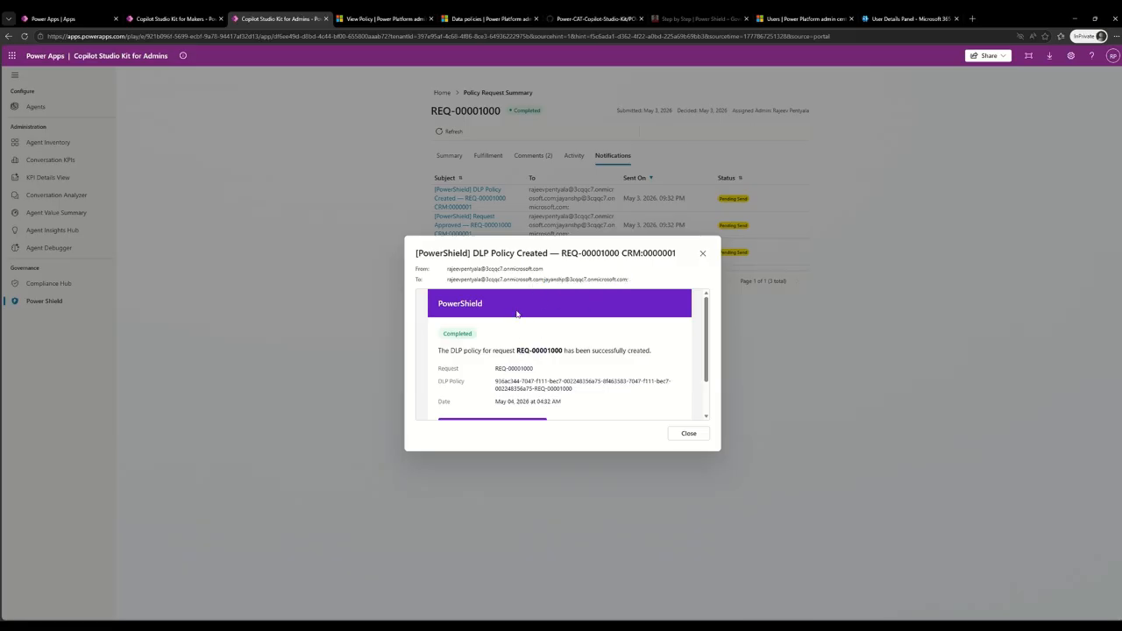
{"action": "scroll", "coordinate": [543, 368], "scroll_direction": "down", "scroll_amount": 2}
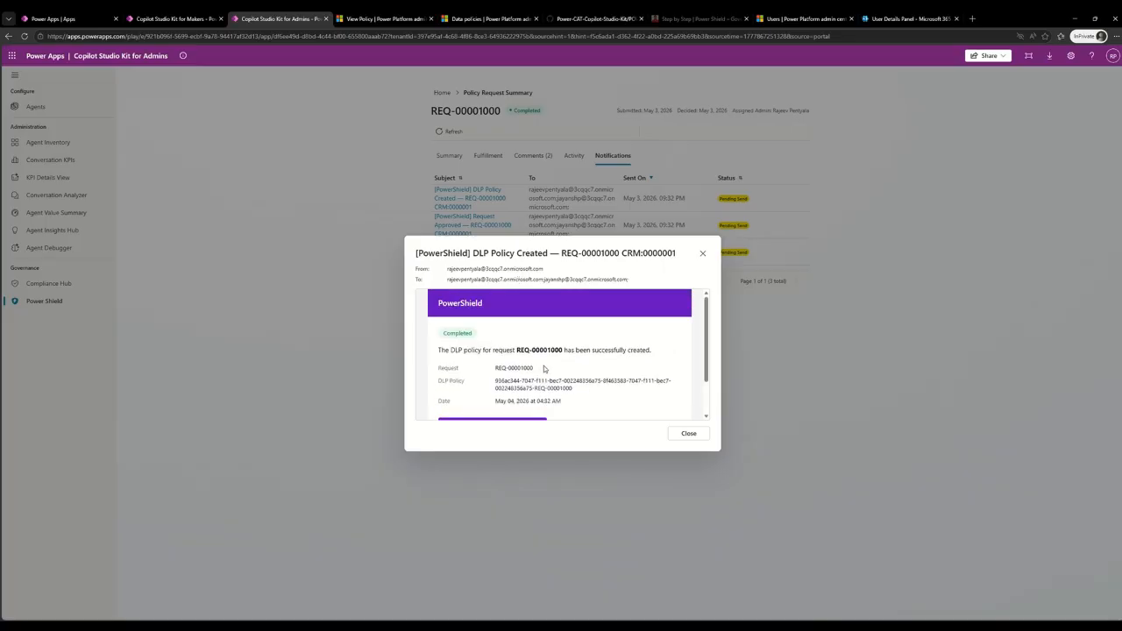
{"action": "left_click", "coordinate": [689, 434]}
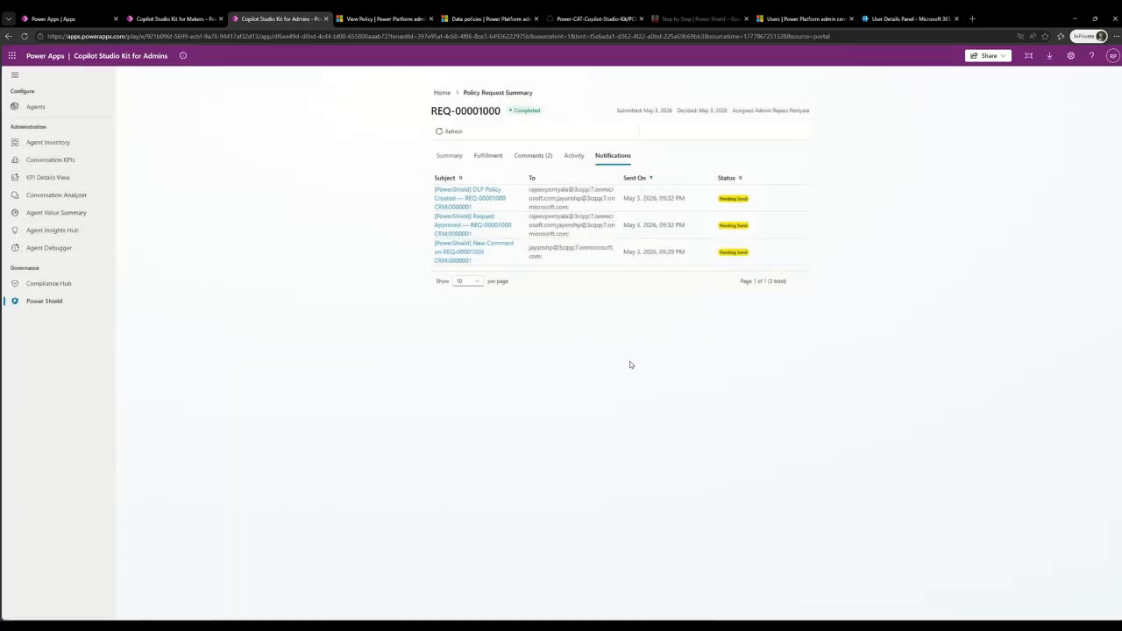
View the request's summary and go back to the PowerShield admin home page.
{"action": "left_click", "coordinate": [449, 156]}
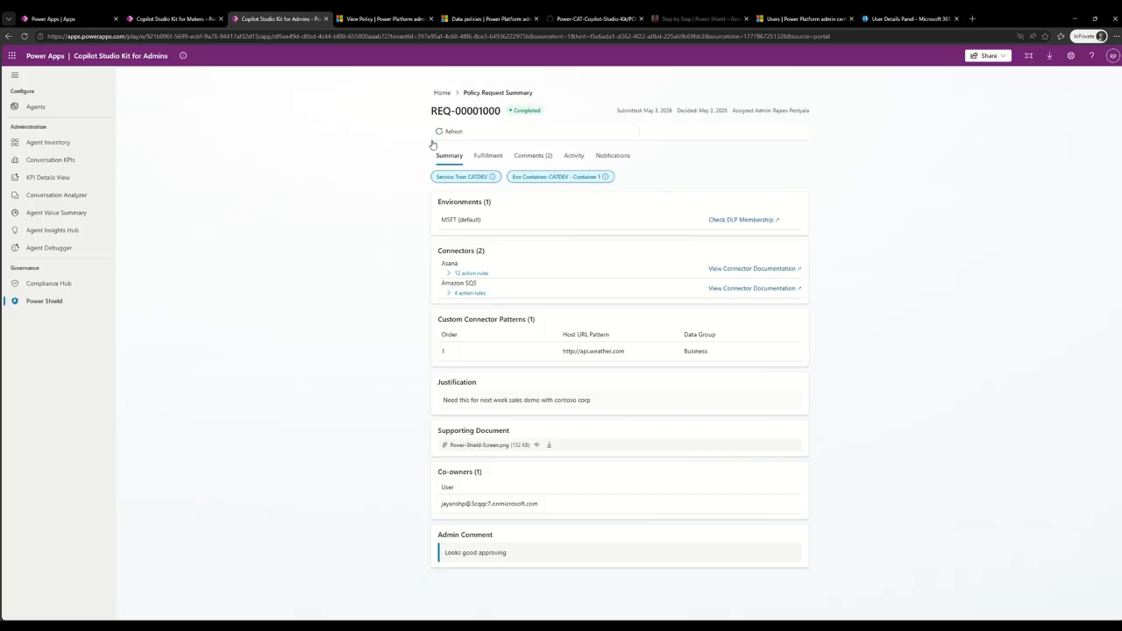
{"action": "left_click", "coordinate": [442, 93]}
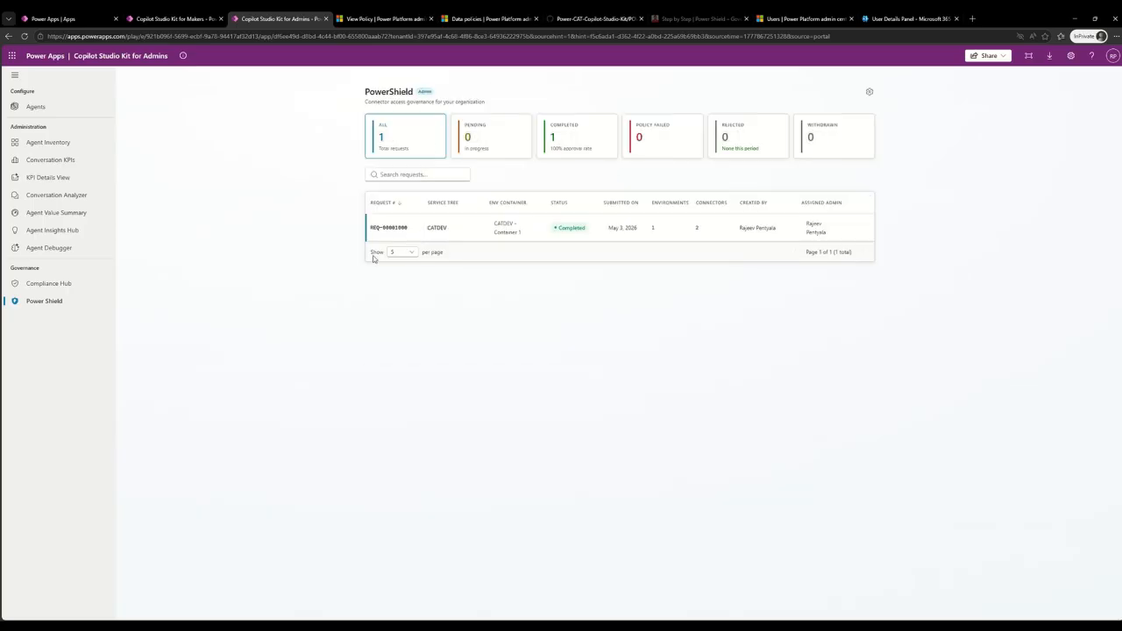